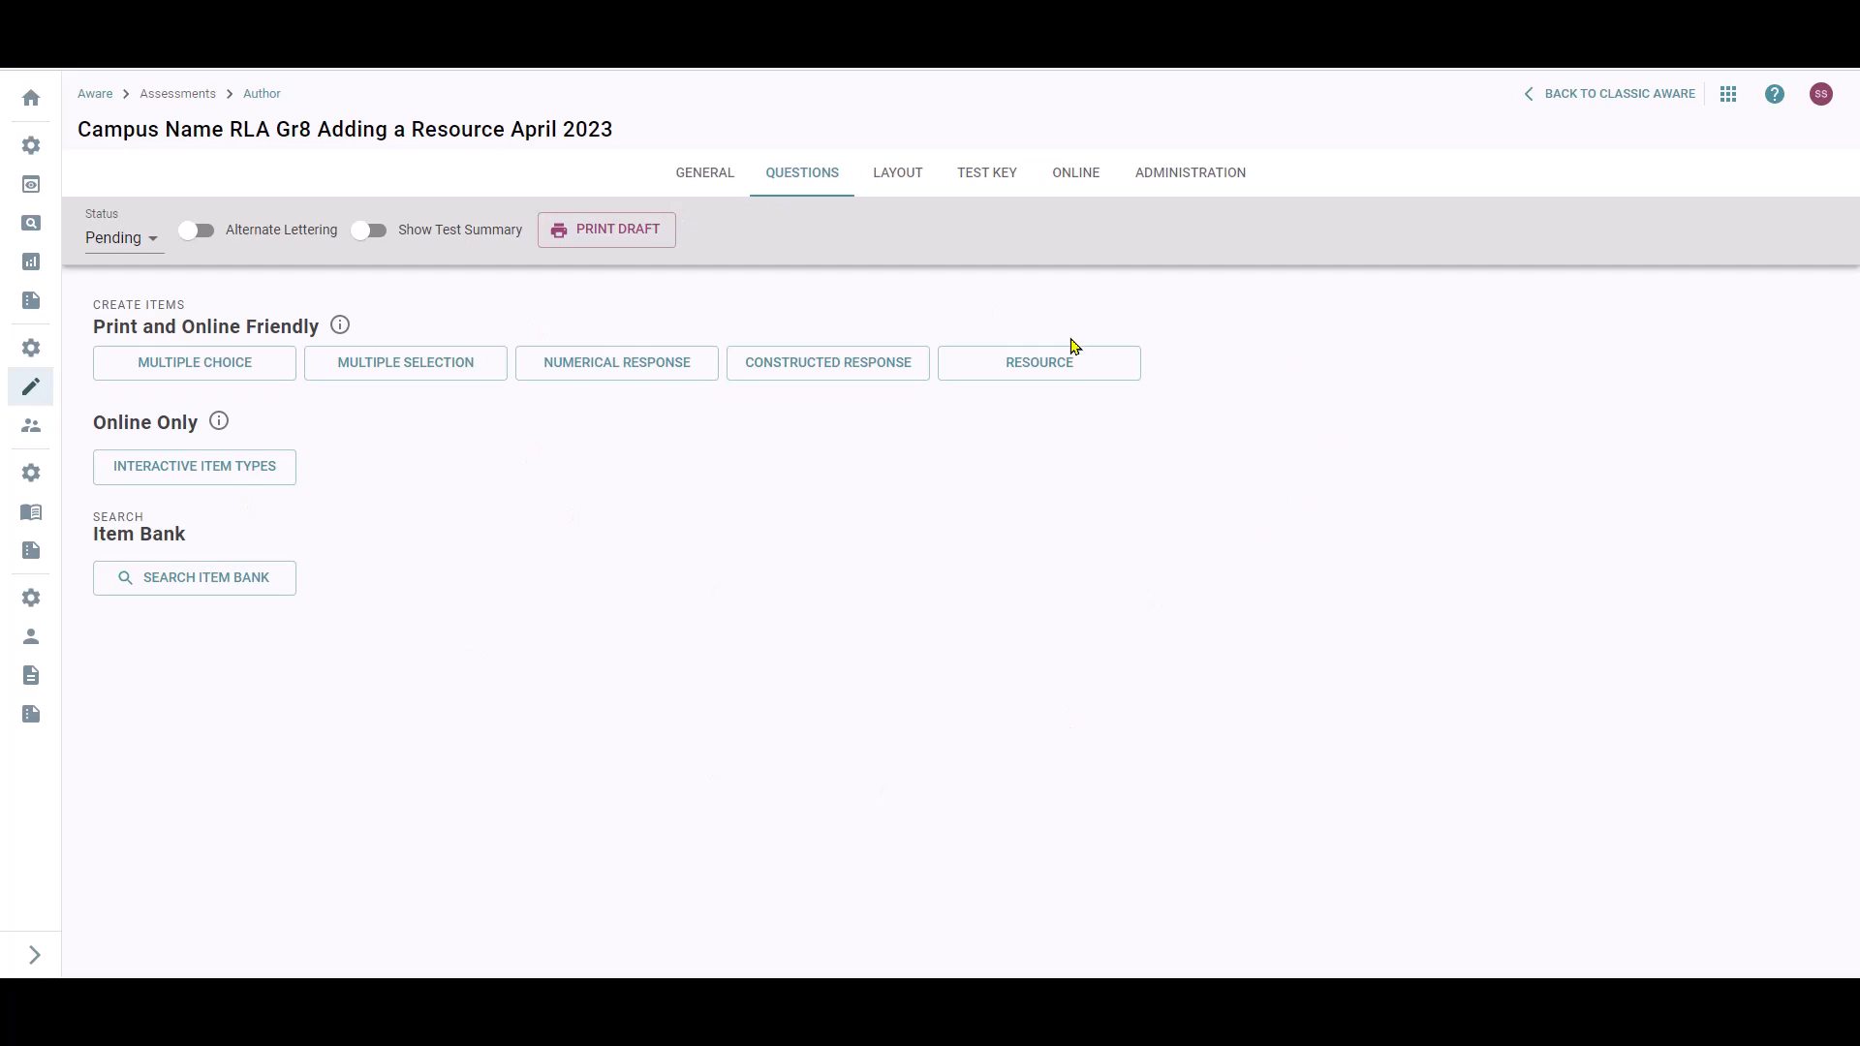
Step: Start a new resource and replace its placeholder text with the heading, picture and paragraph copied from the Bartleby excerpt in Google Docs
left_click(1055, 379)
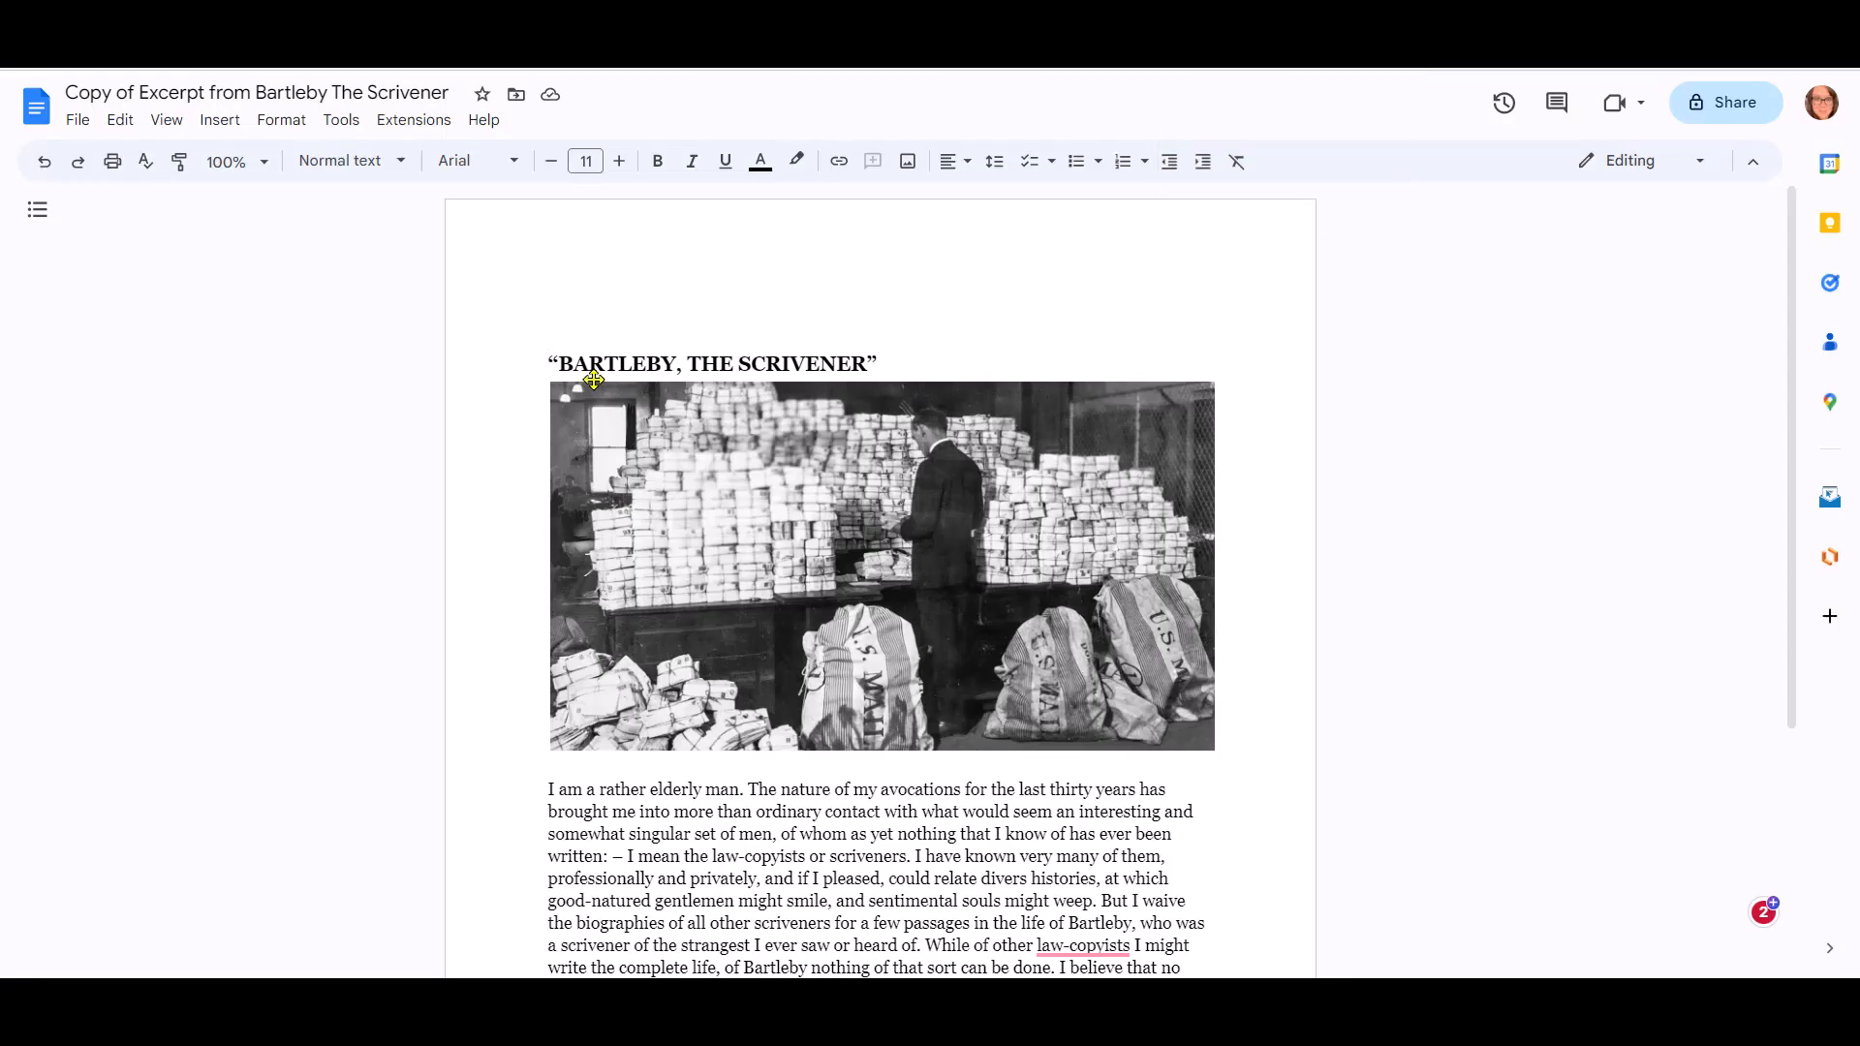
left_click_drag(541, 362, 955, 829)
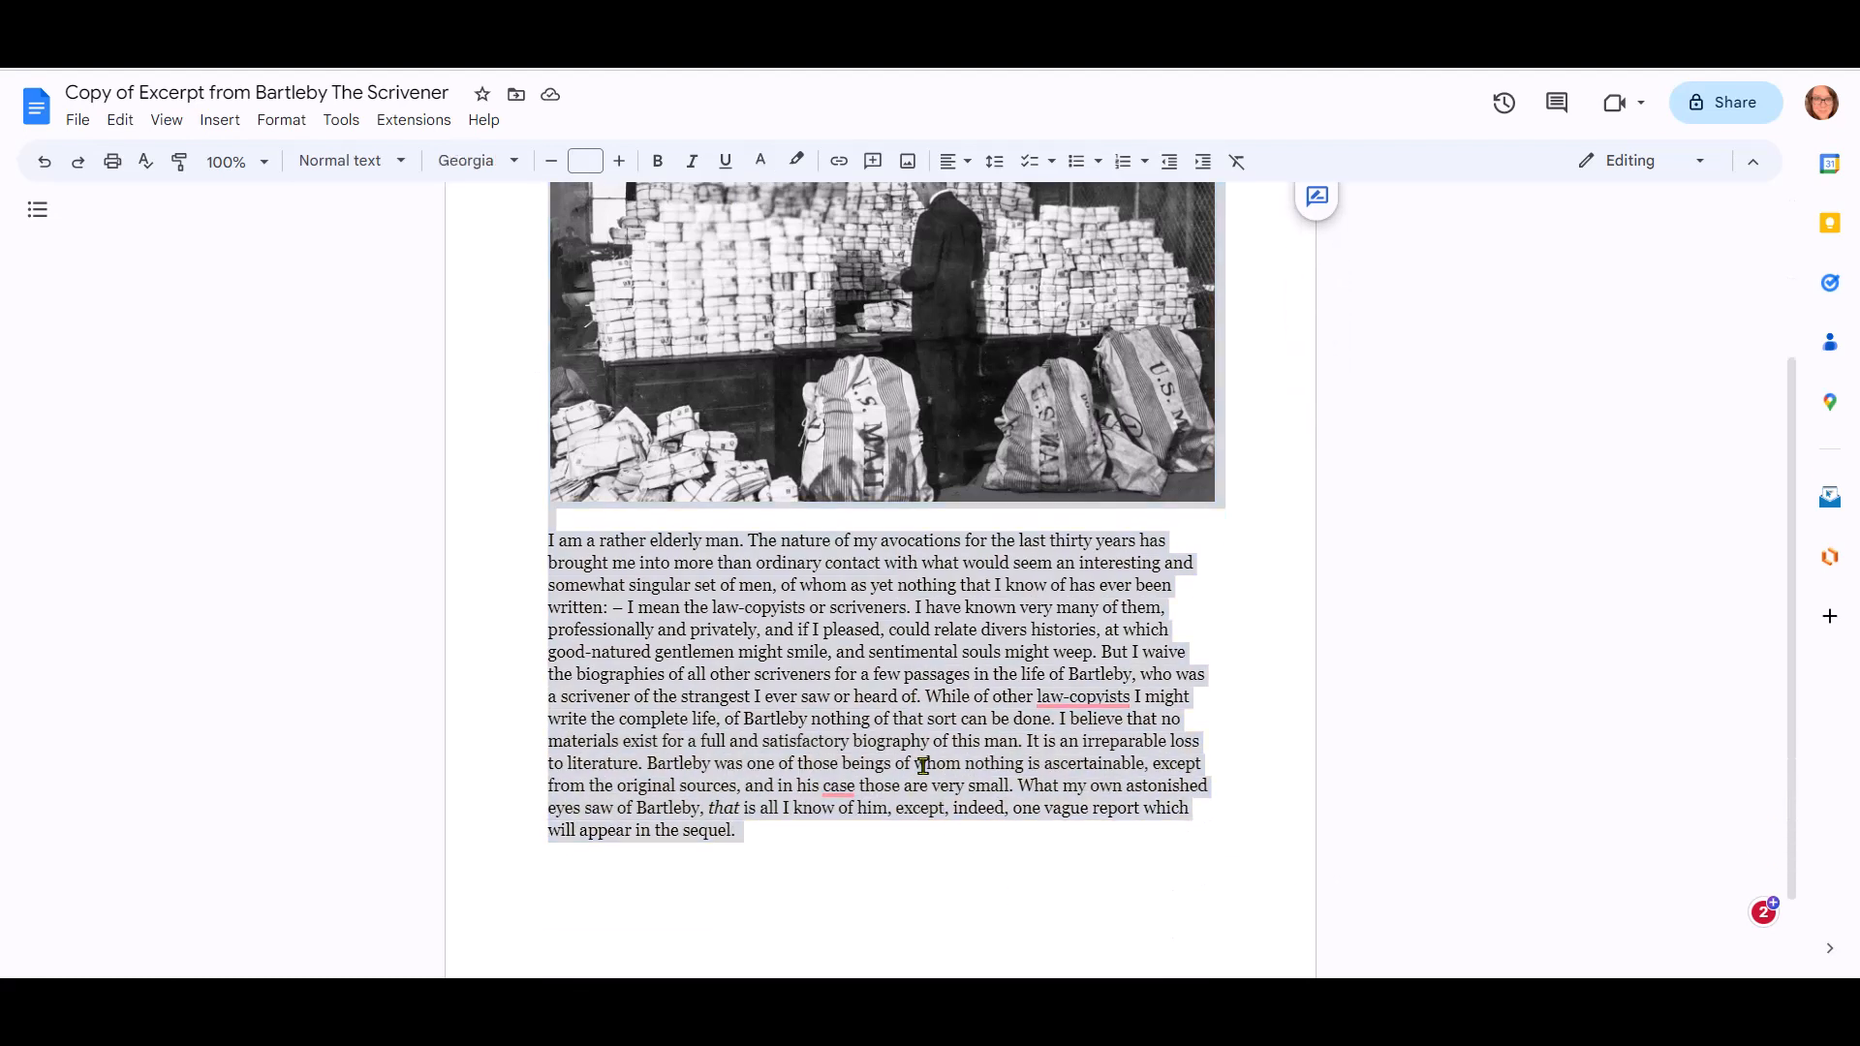
right_click(922, 765)
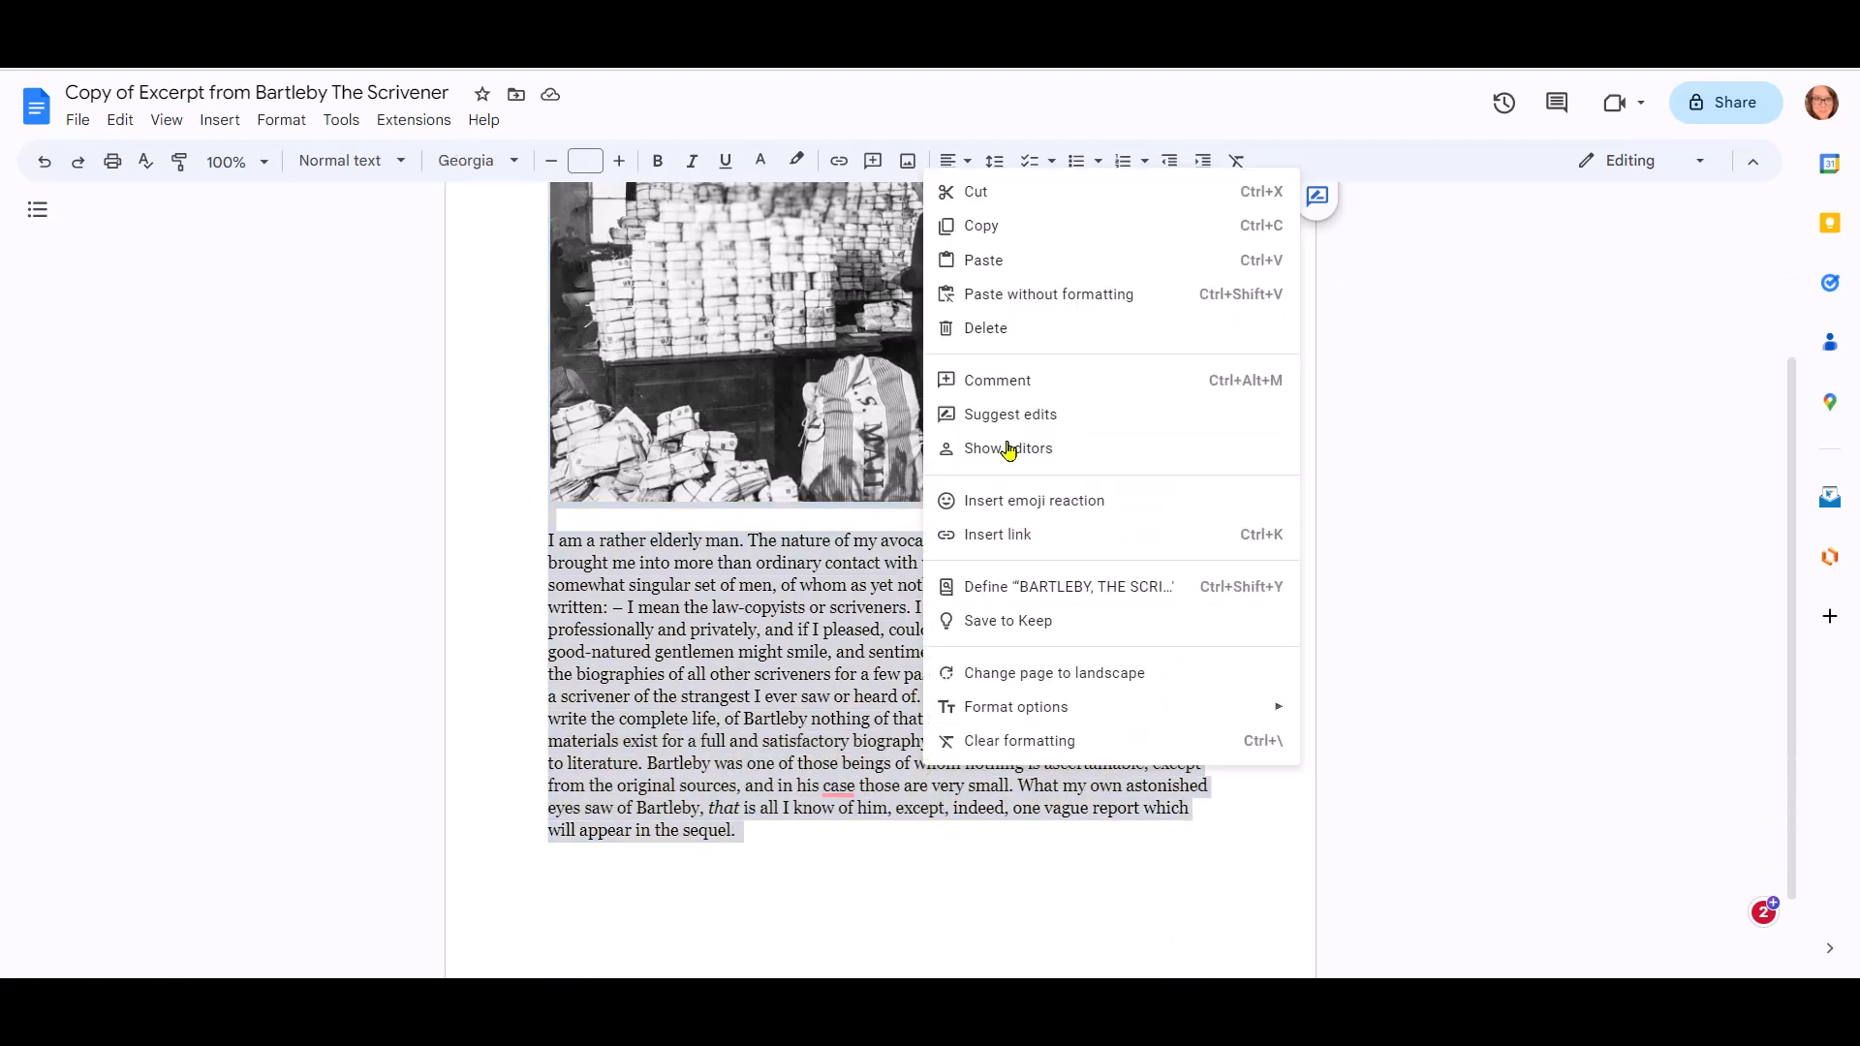
left_click(1034, 237)
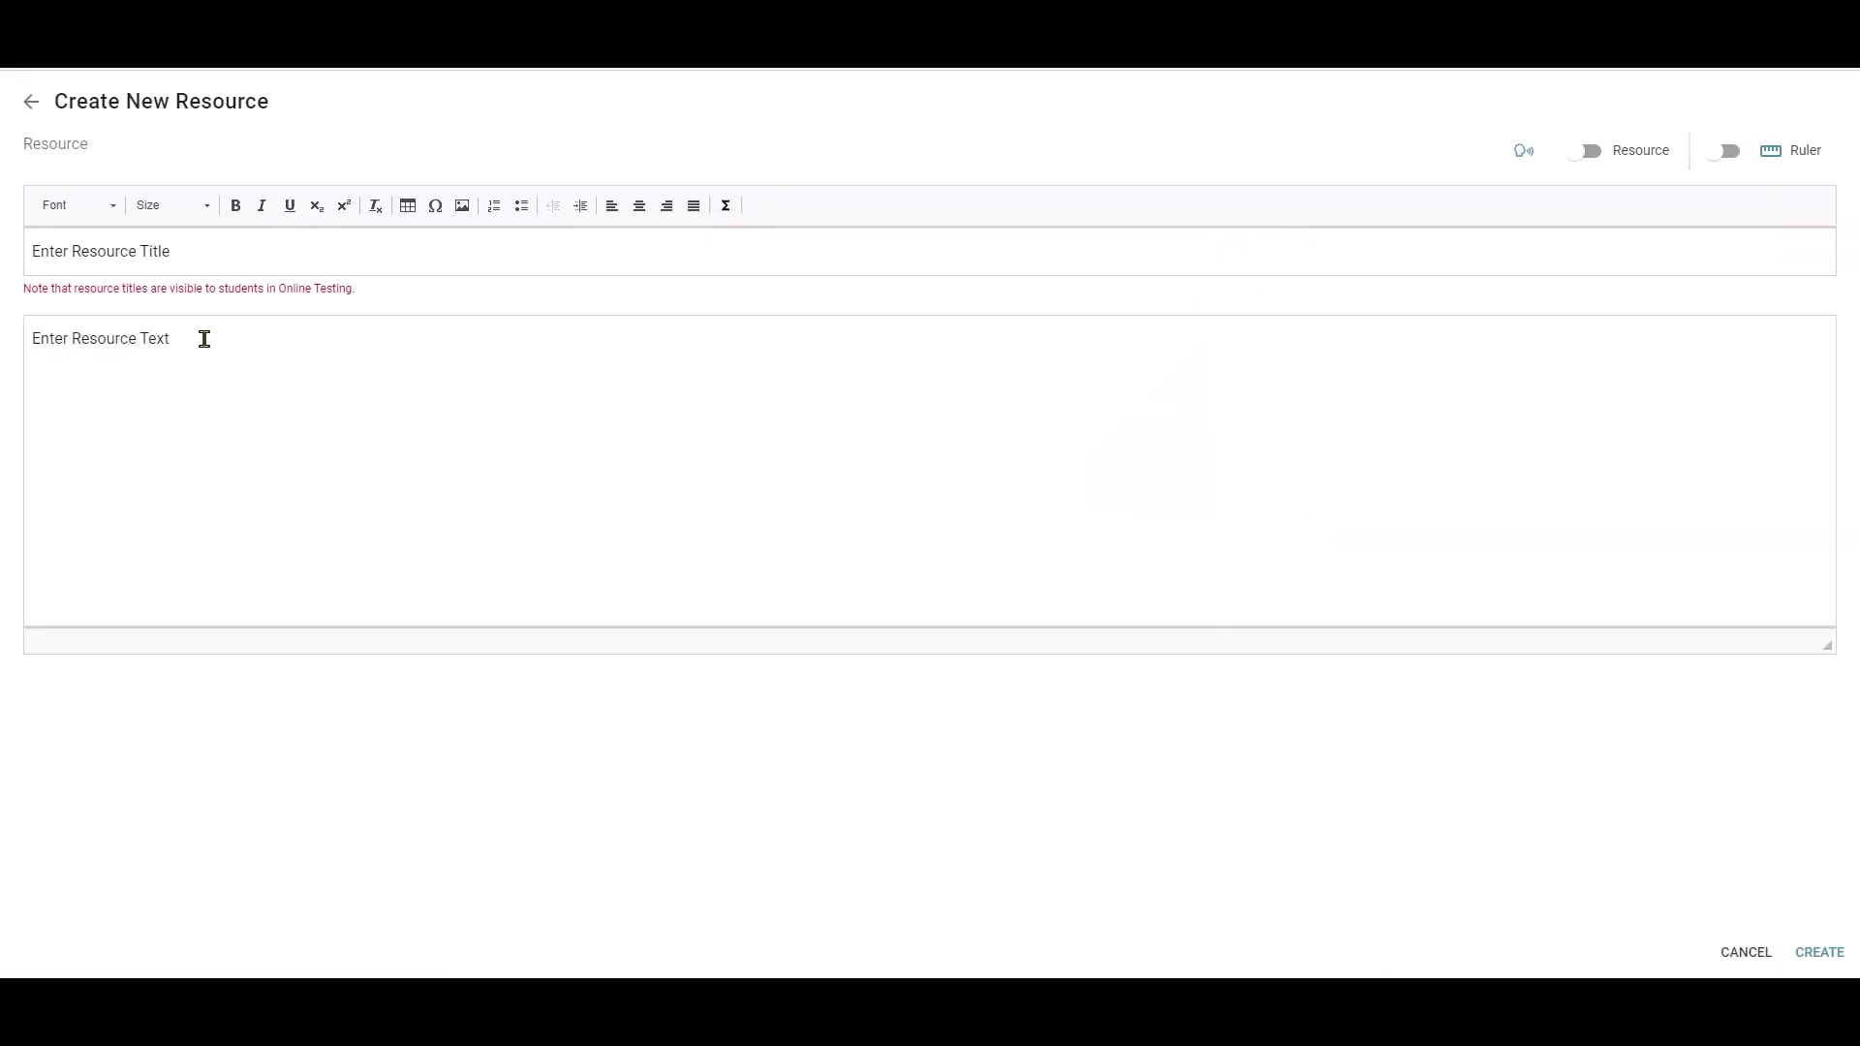
left_click_drag(203, 338, 20, 341)
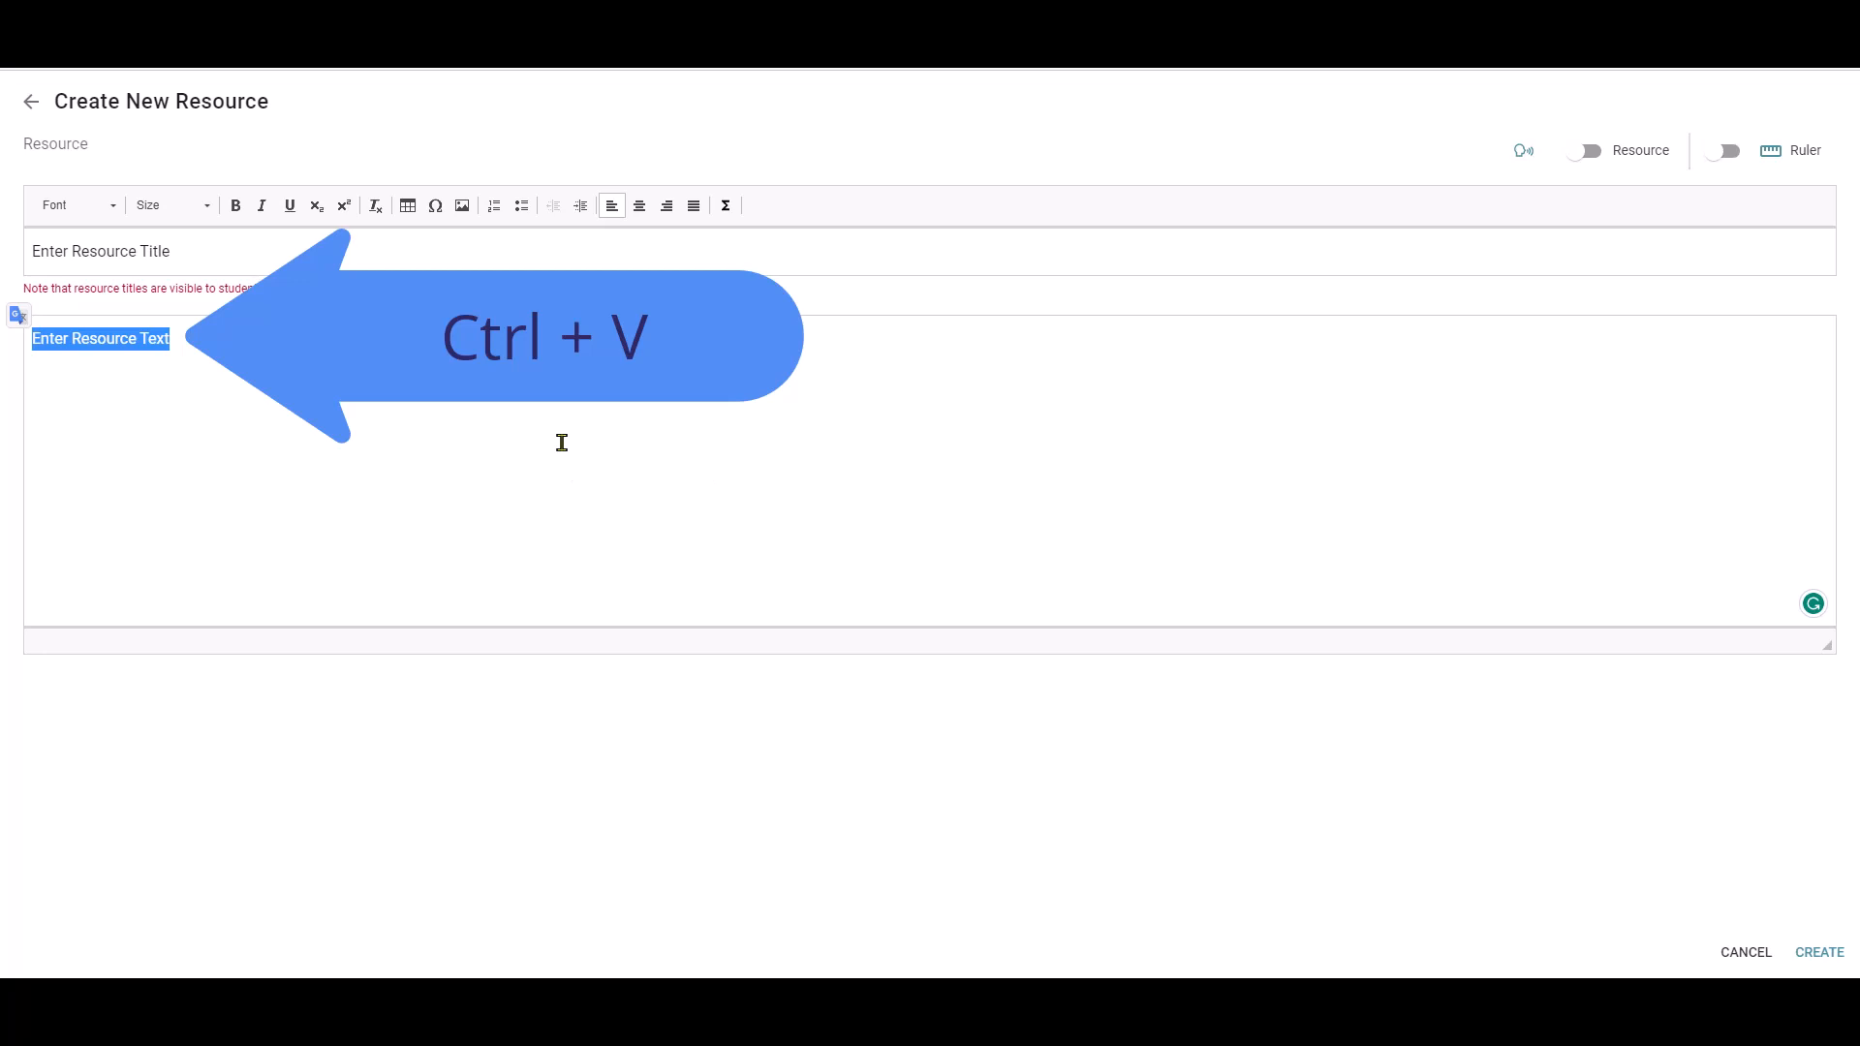
key("ctrl+v")
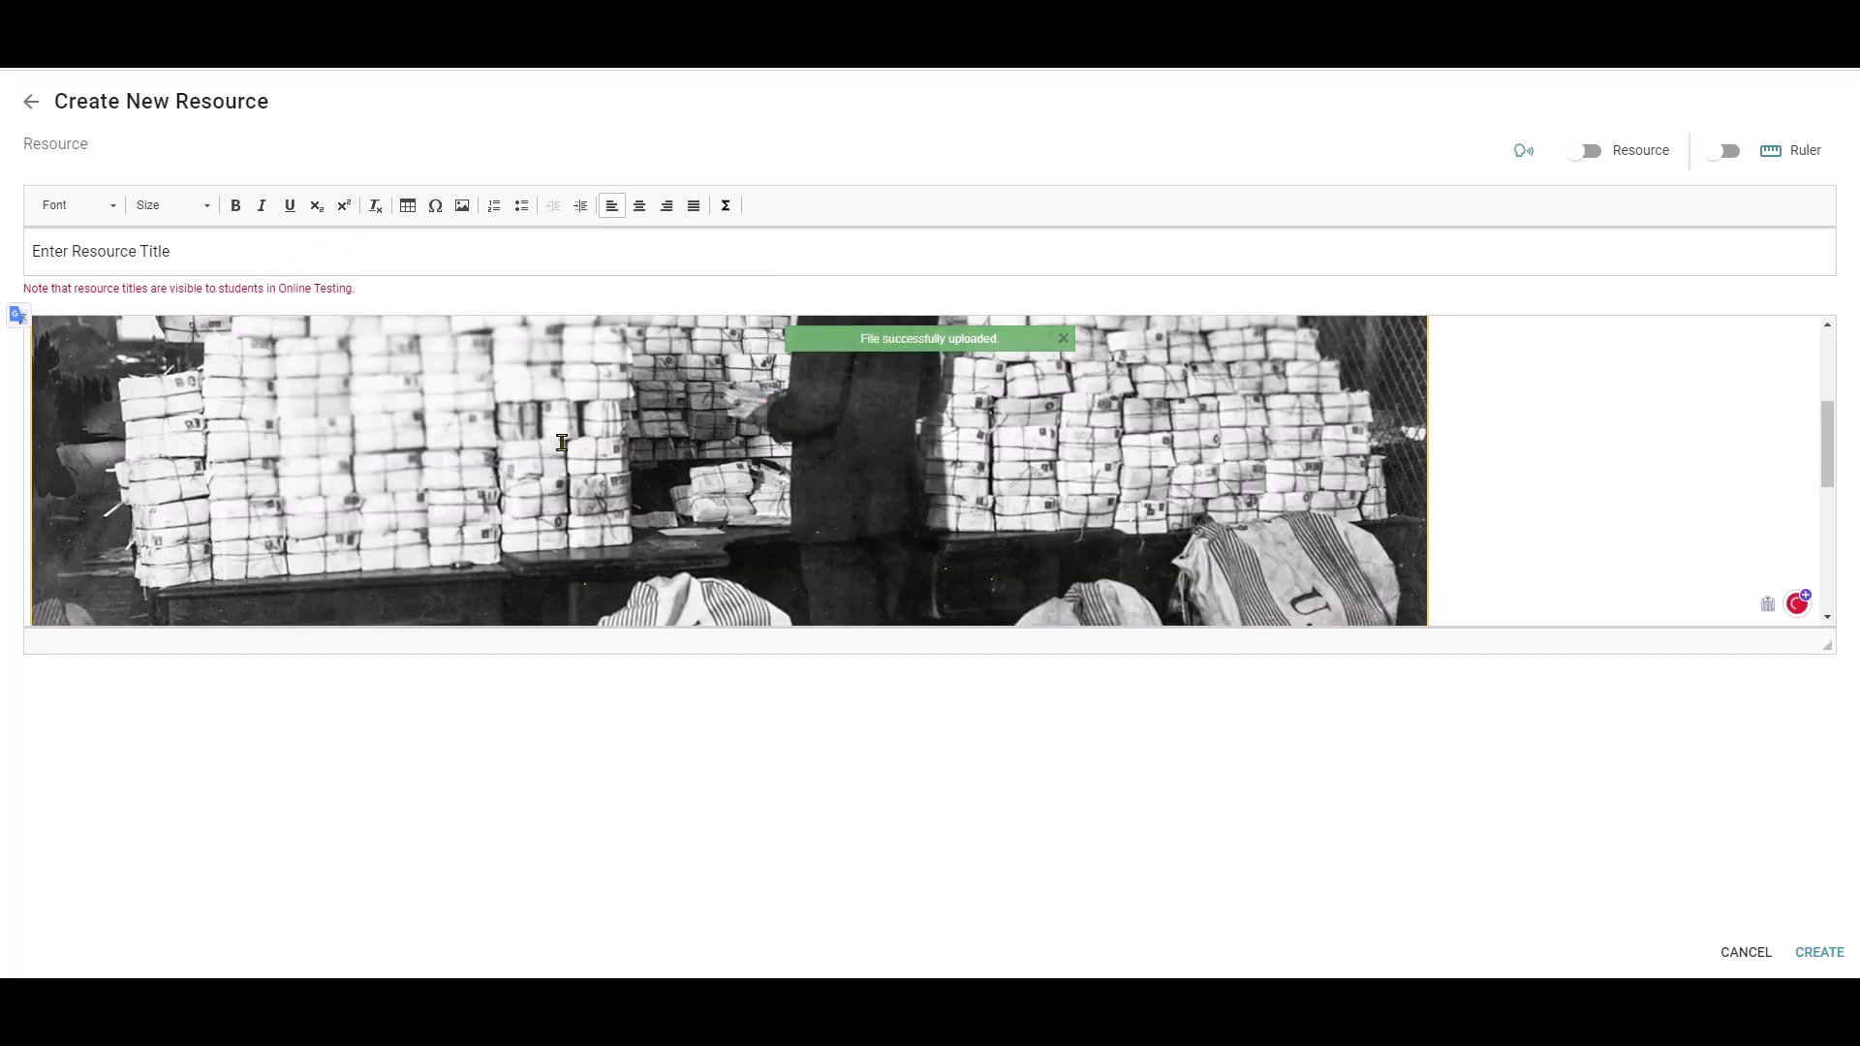
scroll(584, 509, "up", 3)
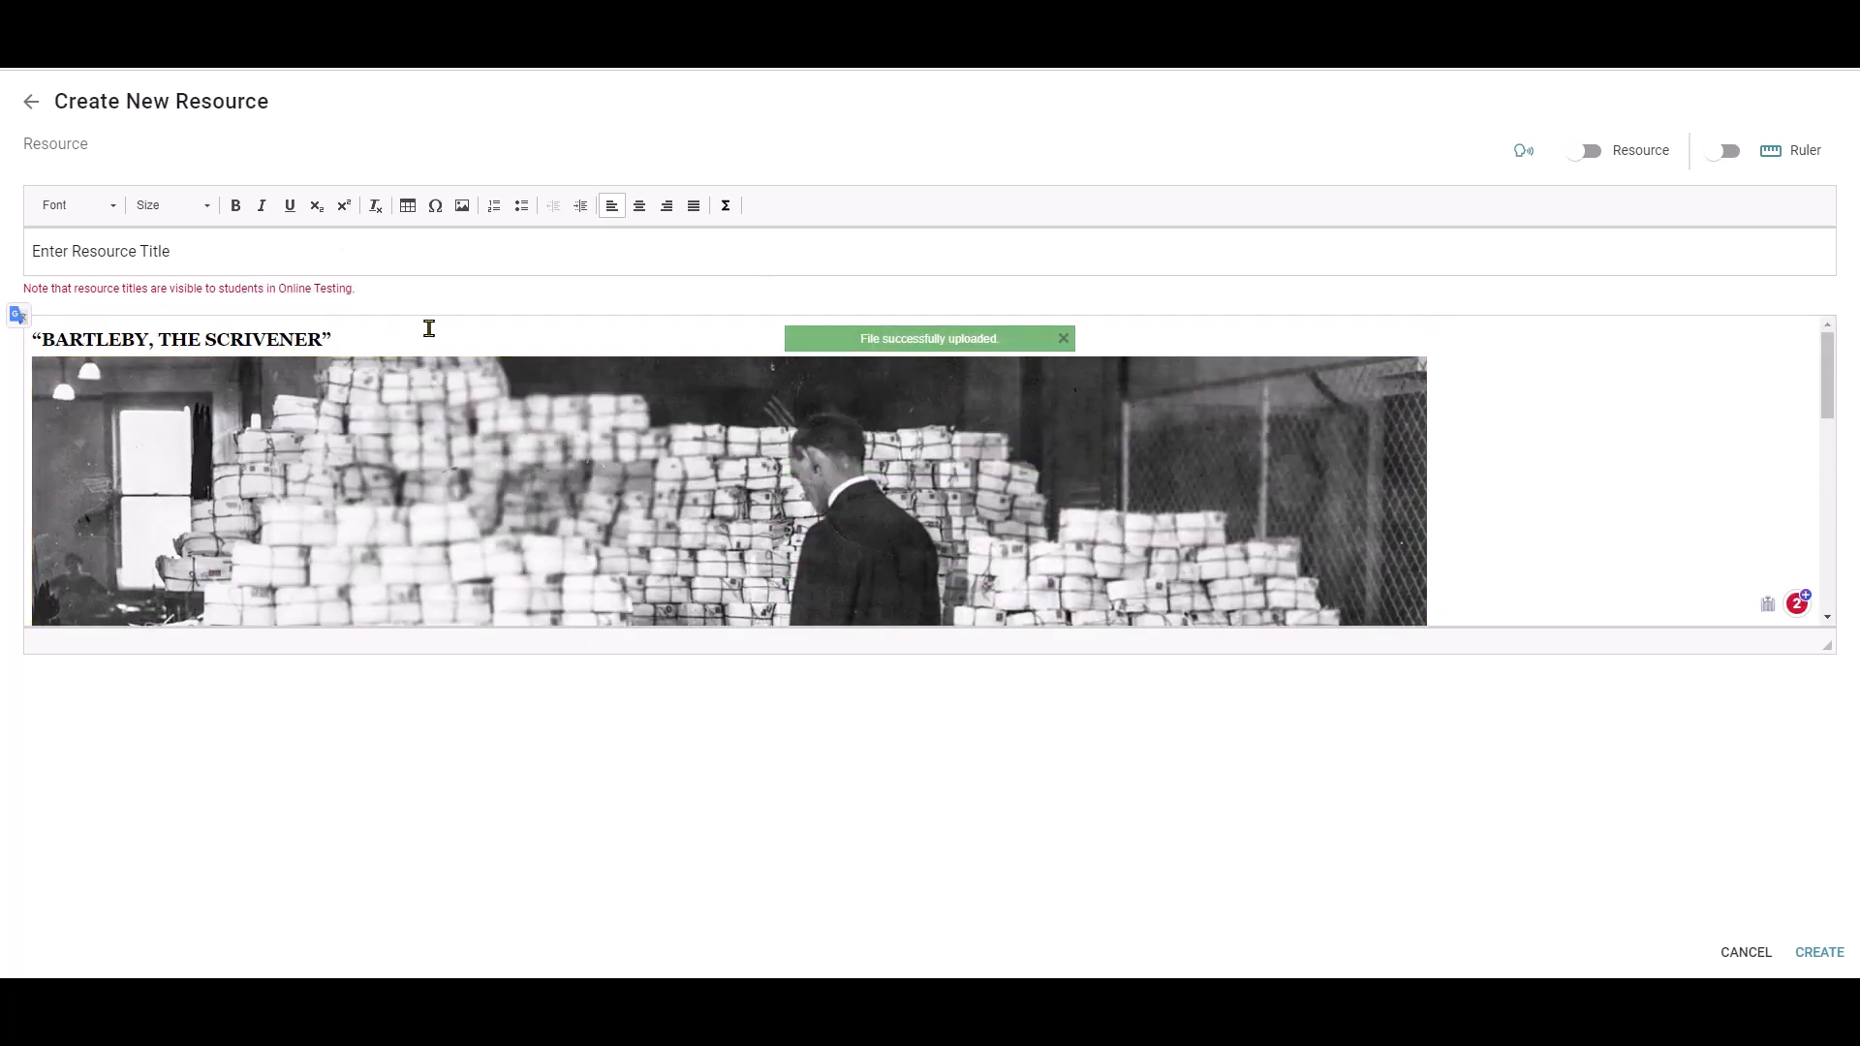
Step: Title the resource "Bartleby, the Scrivener" and check the pasted passage from heading to last paragraph
left_click_drag(194, 251, 29, 254)
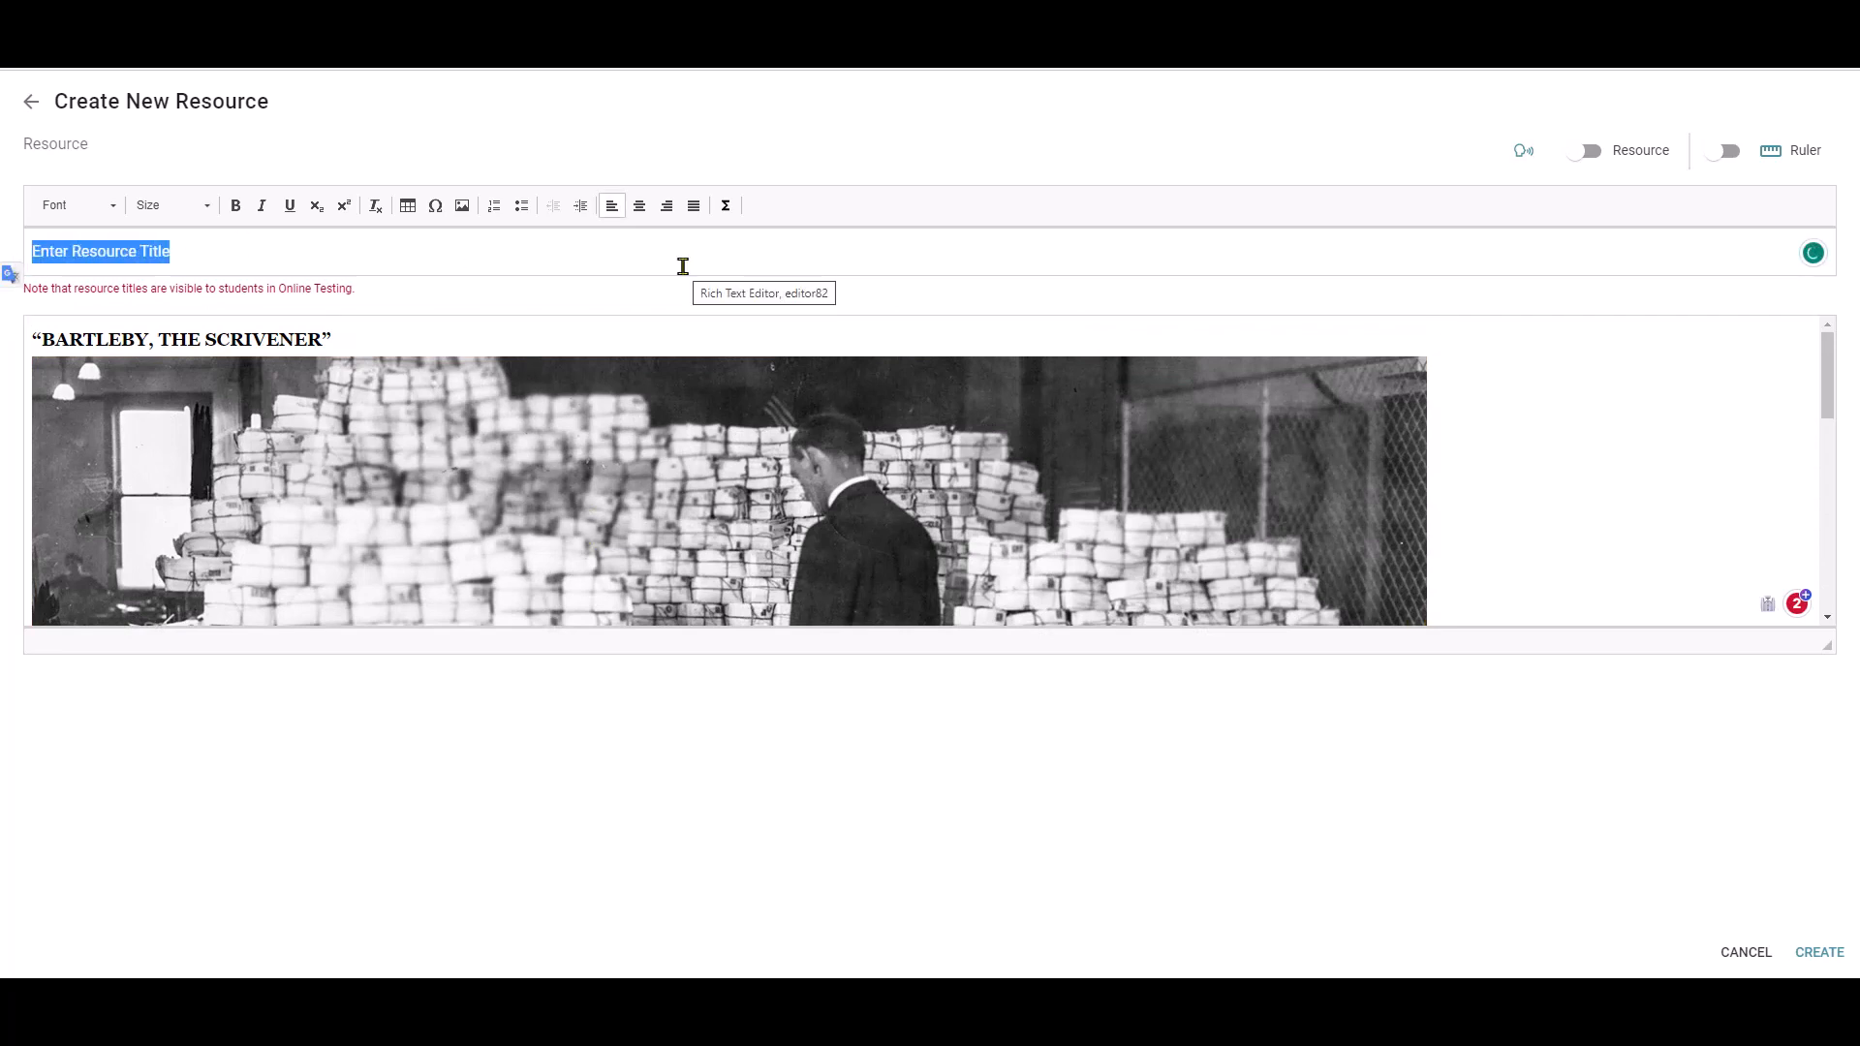
type("Bartleby, the Scrivener")
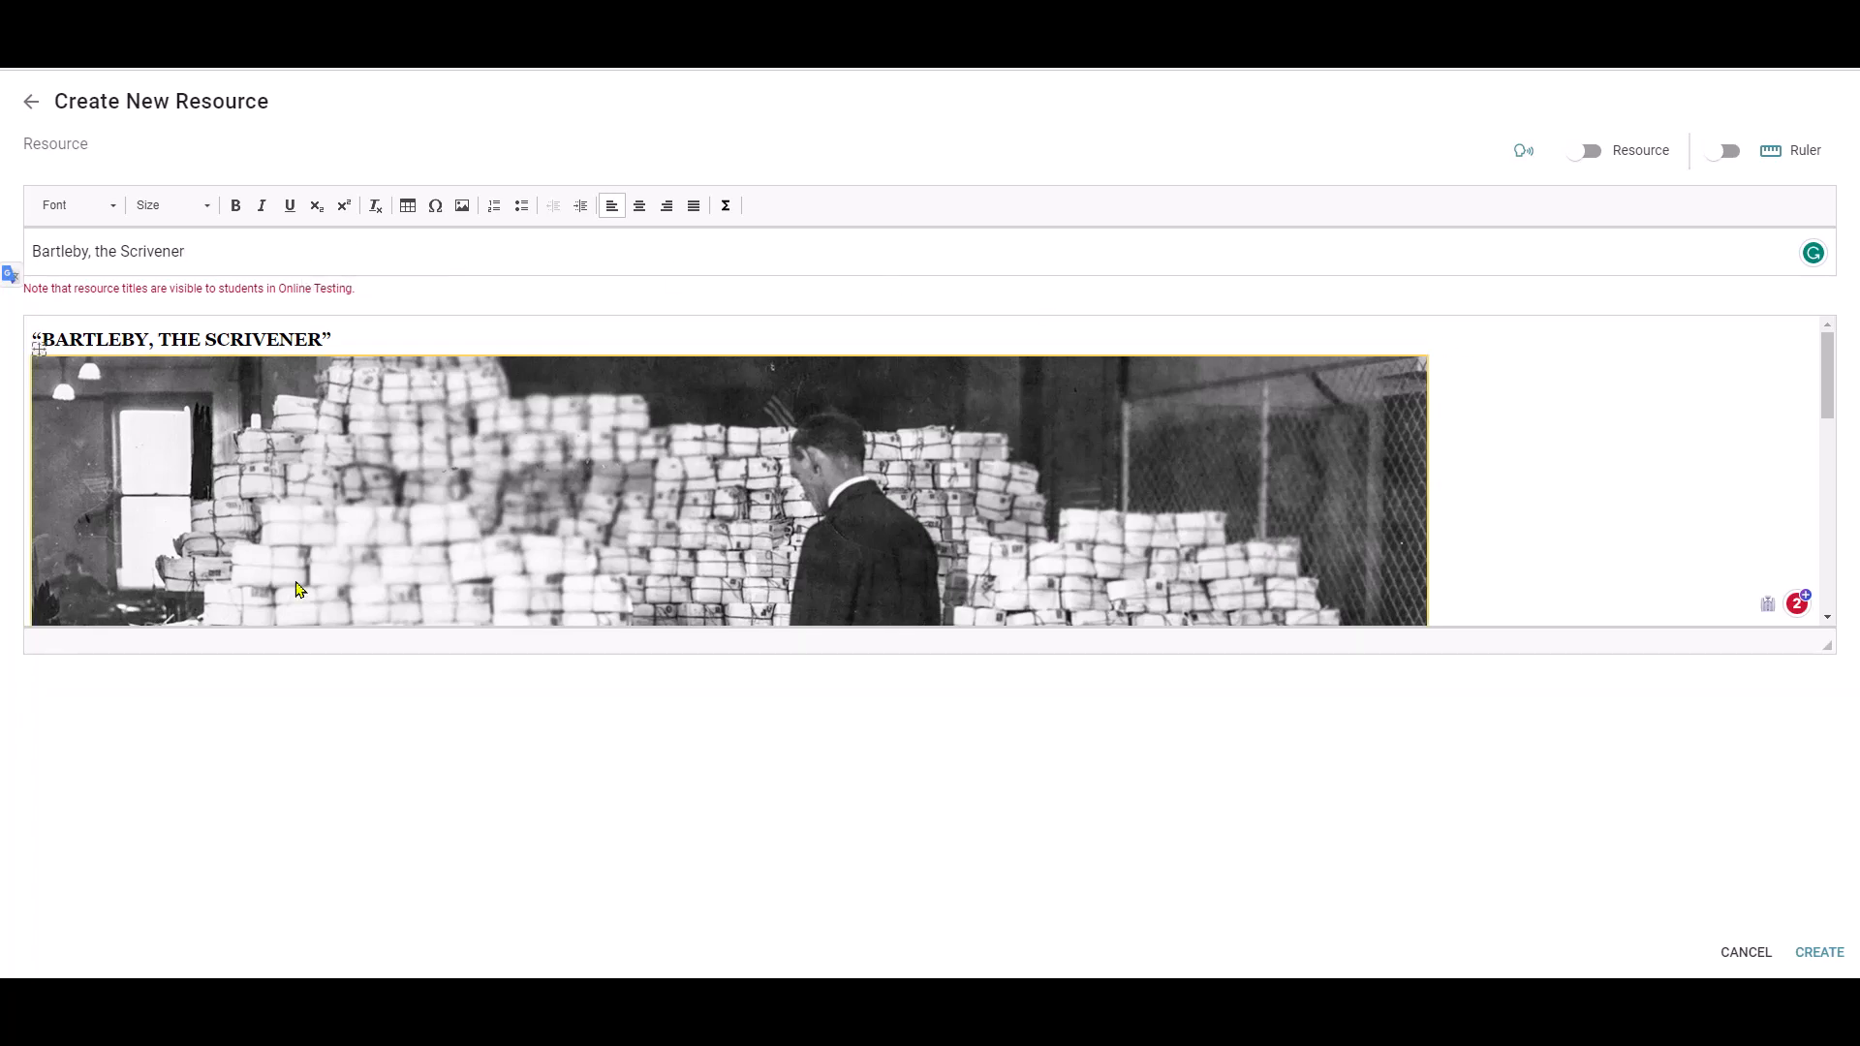
scroll(1538, 461, "down", 5)
scroll(1538, 461, "down", 3)
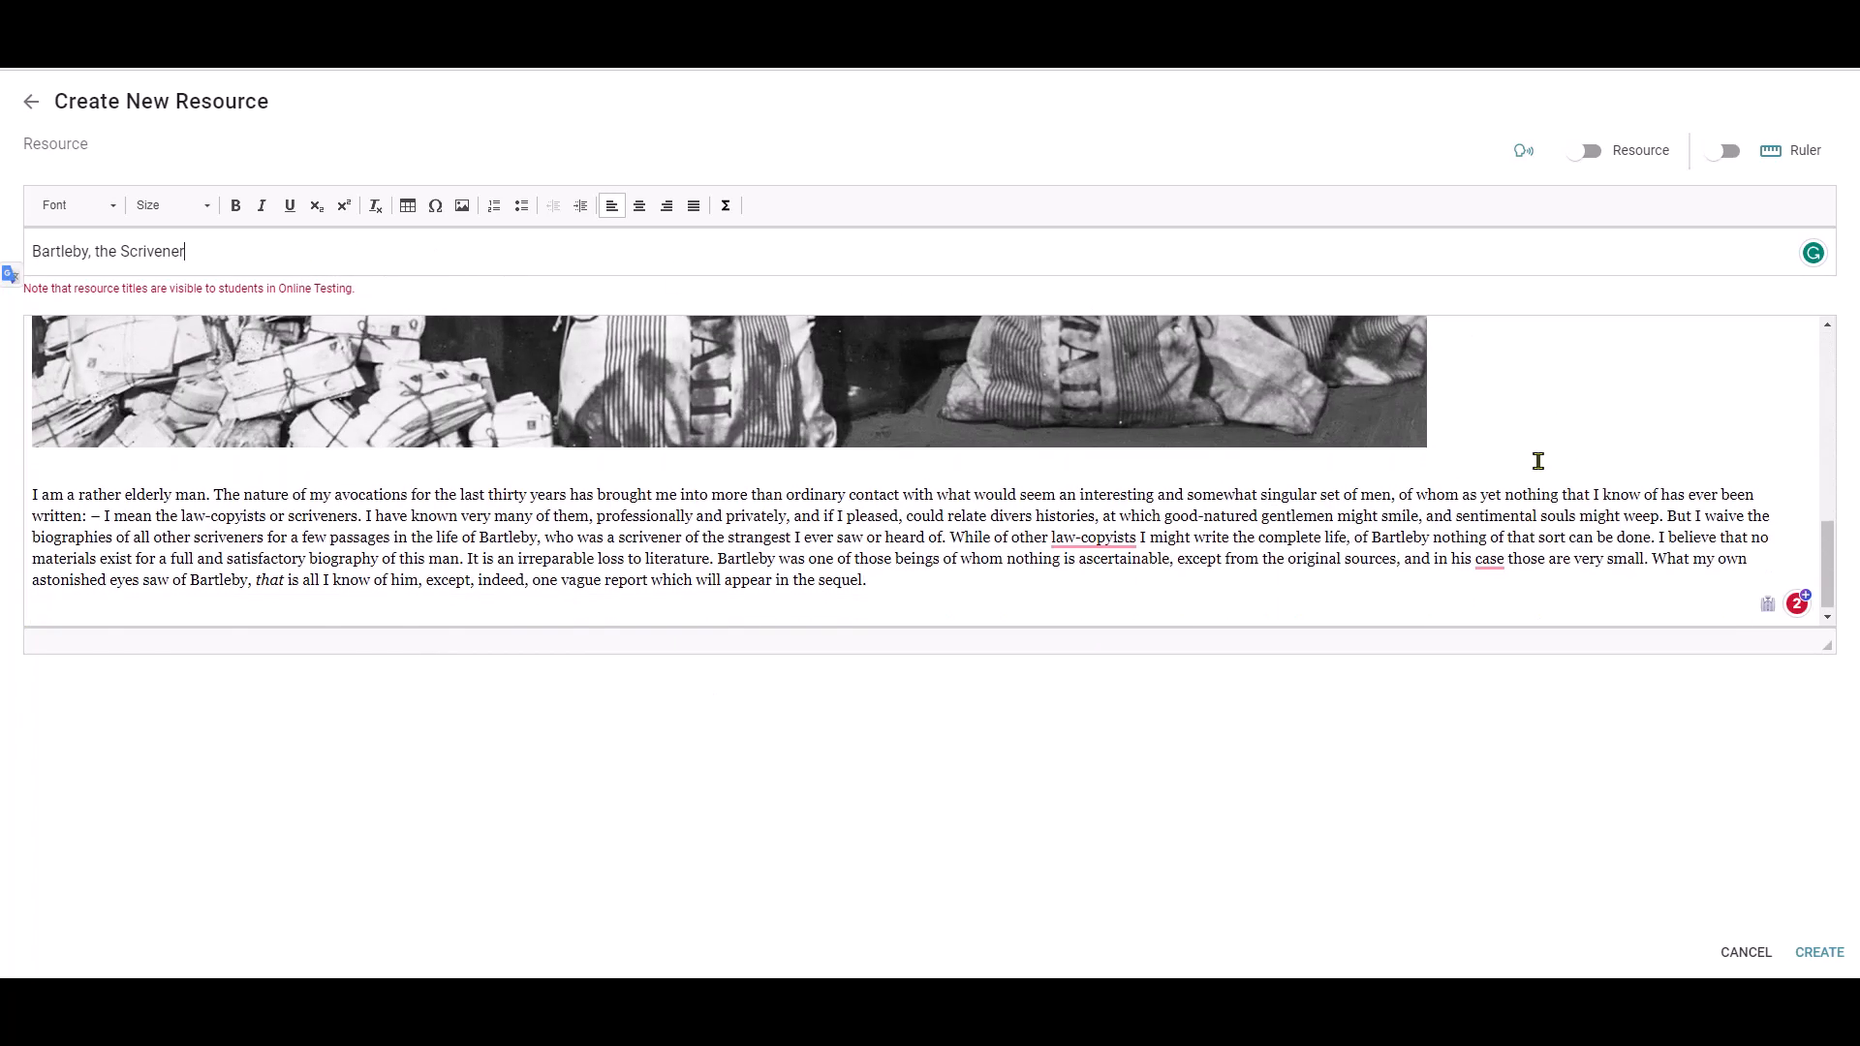
scroll(1538, 461, "up", 10)
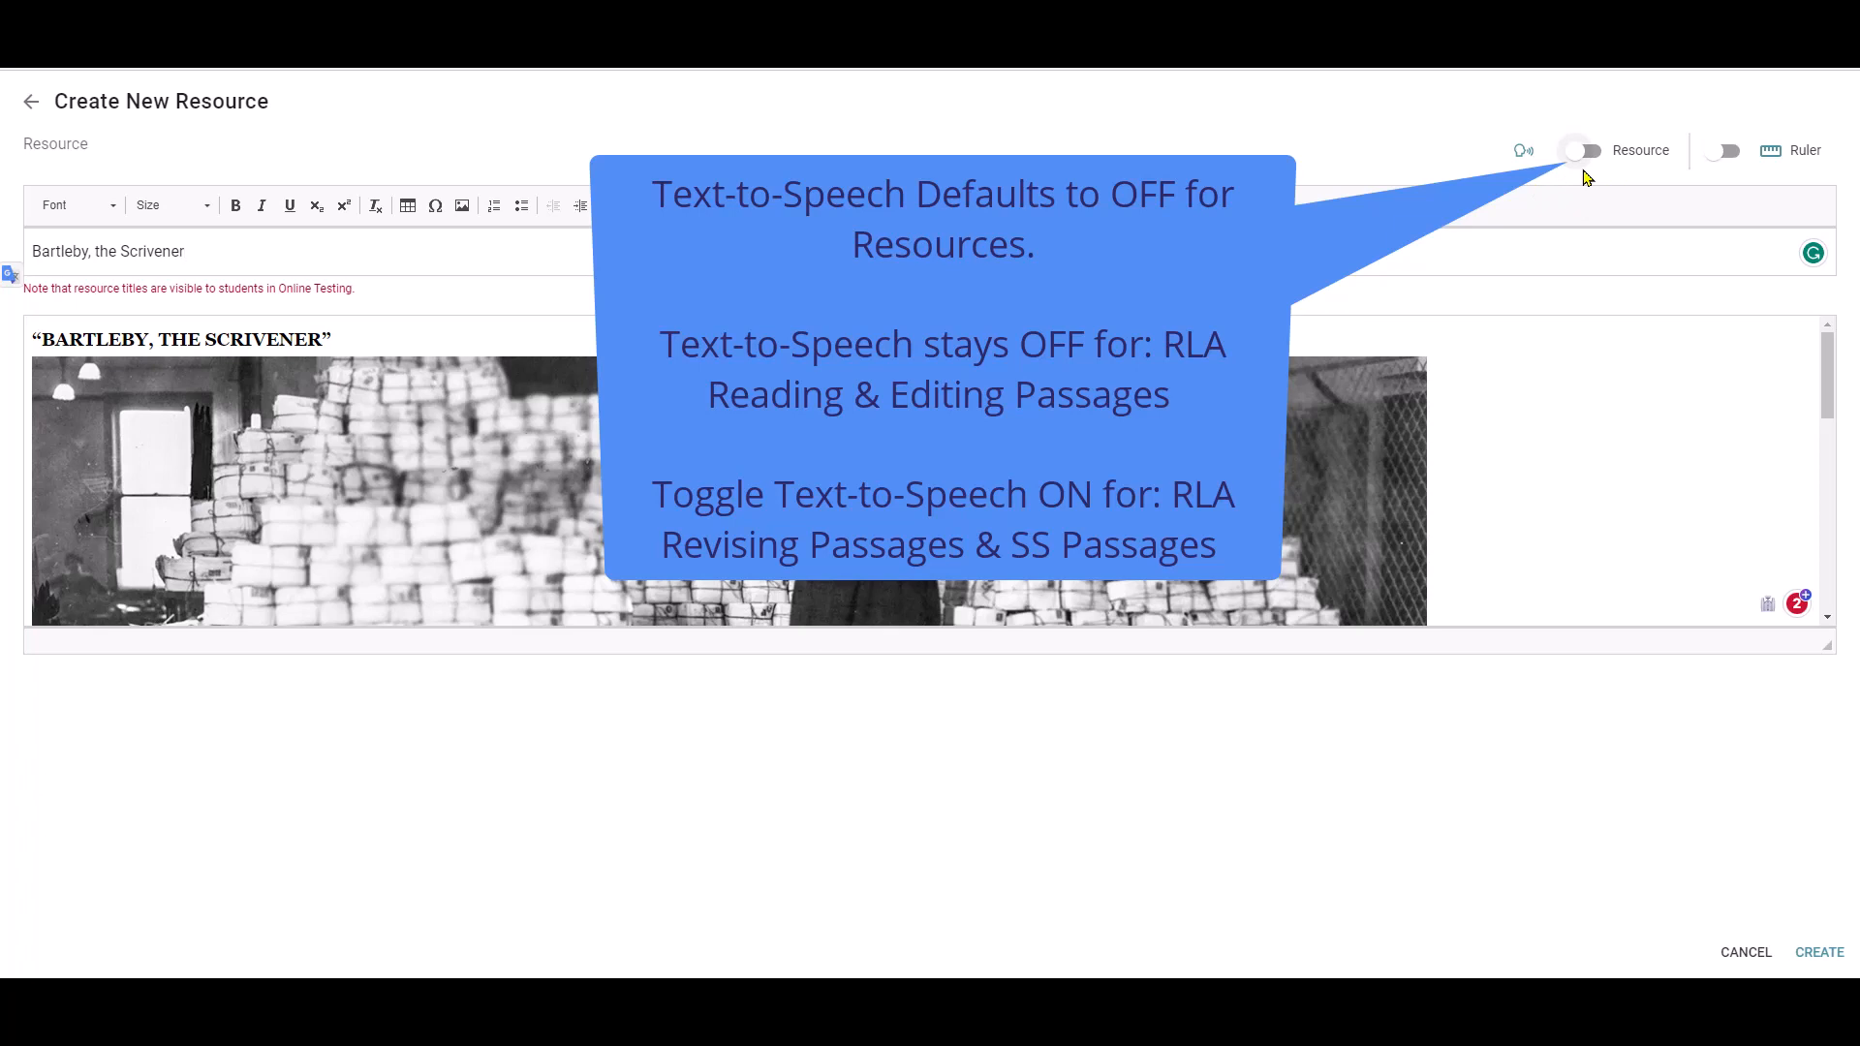
Step: Create the resource with its text-to-speech option switched off
left_click(1578, 173)
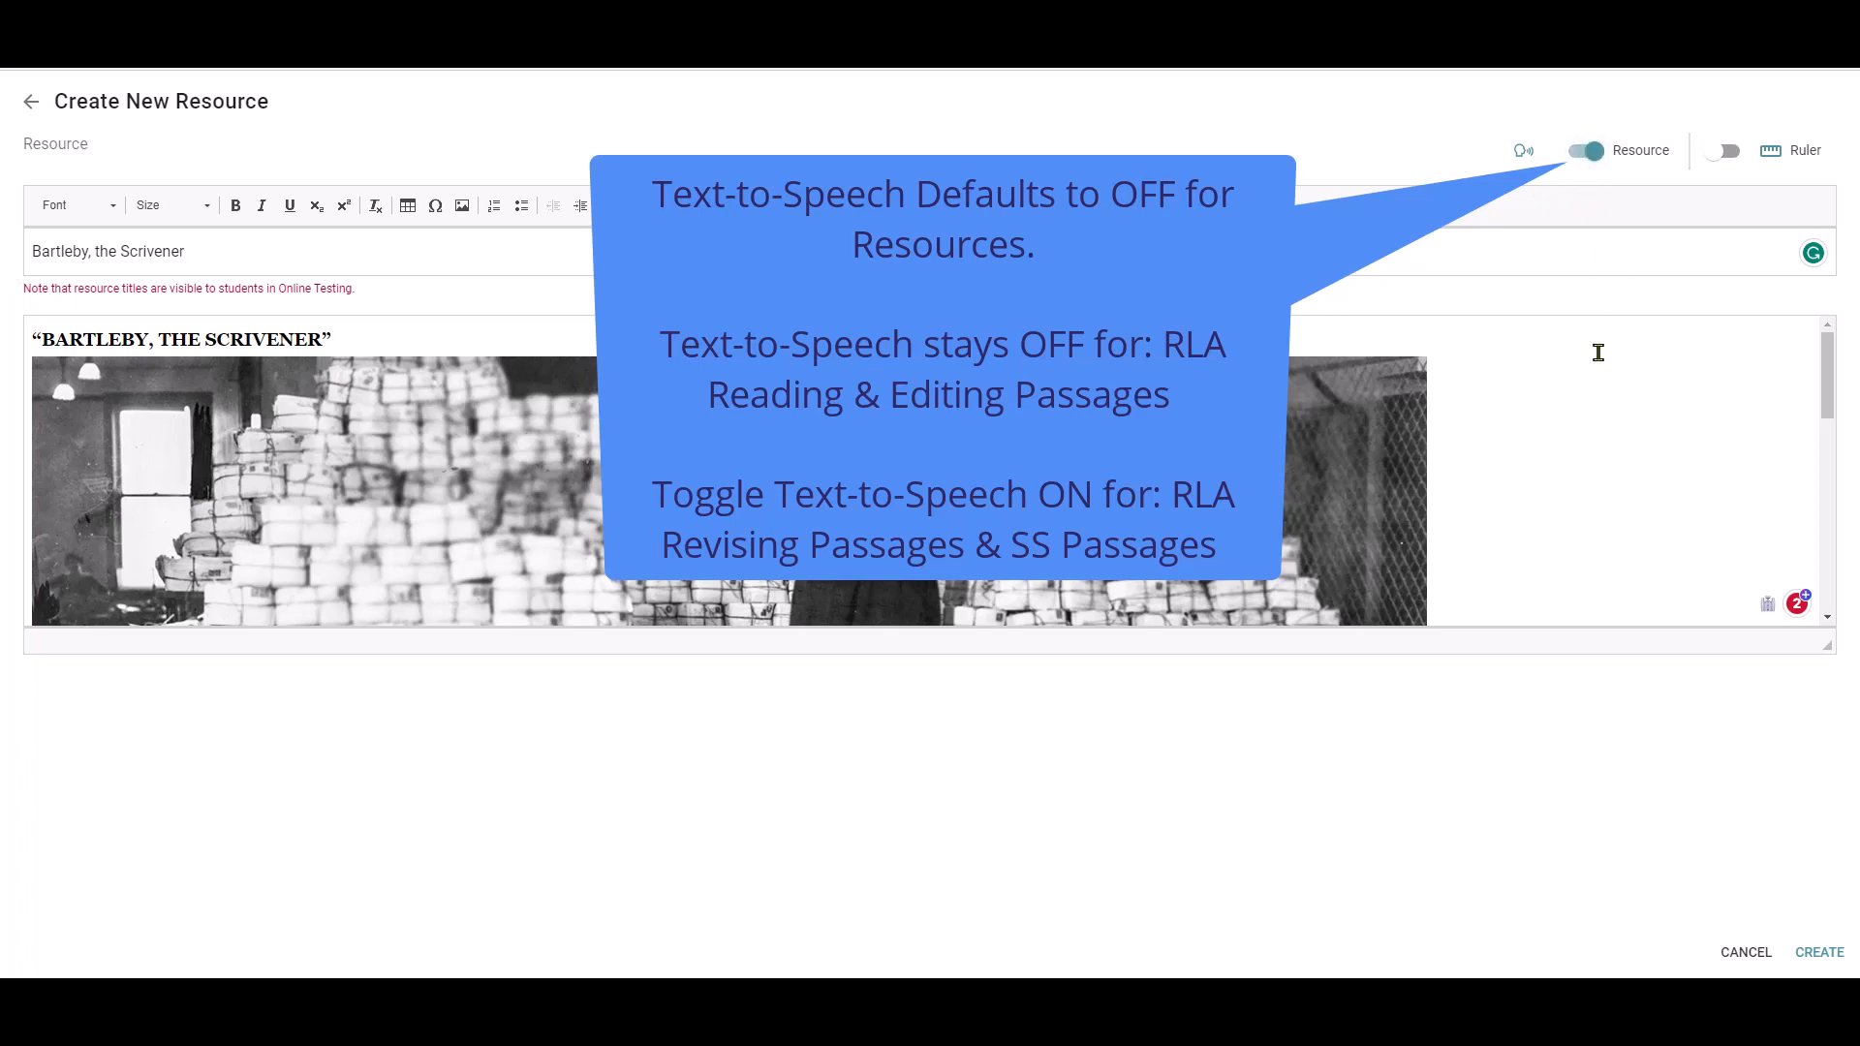
left_click(1592, 160)
scroll(1673, 527, "down", 7)
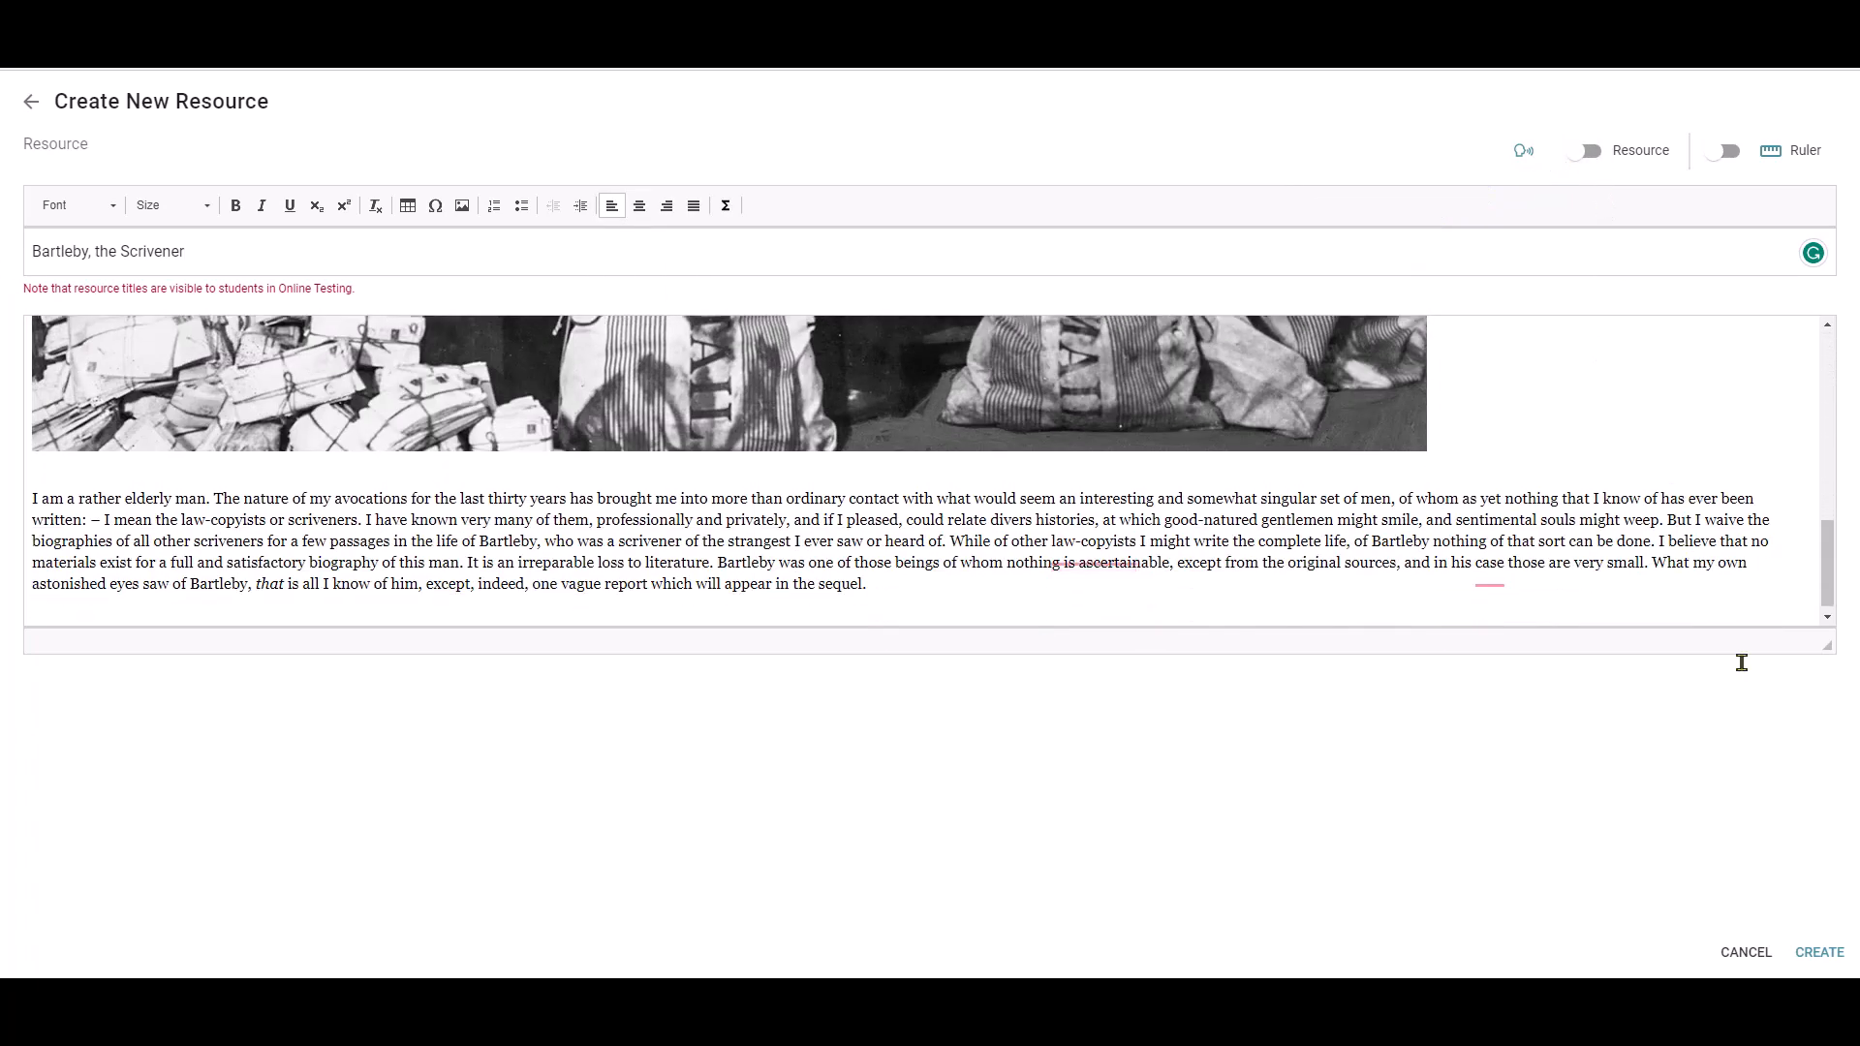
left_click(1817, 952)
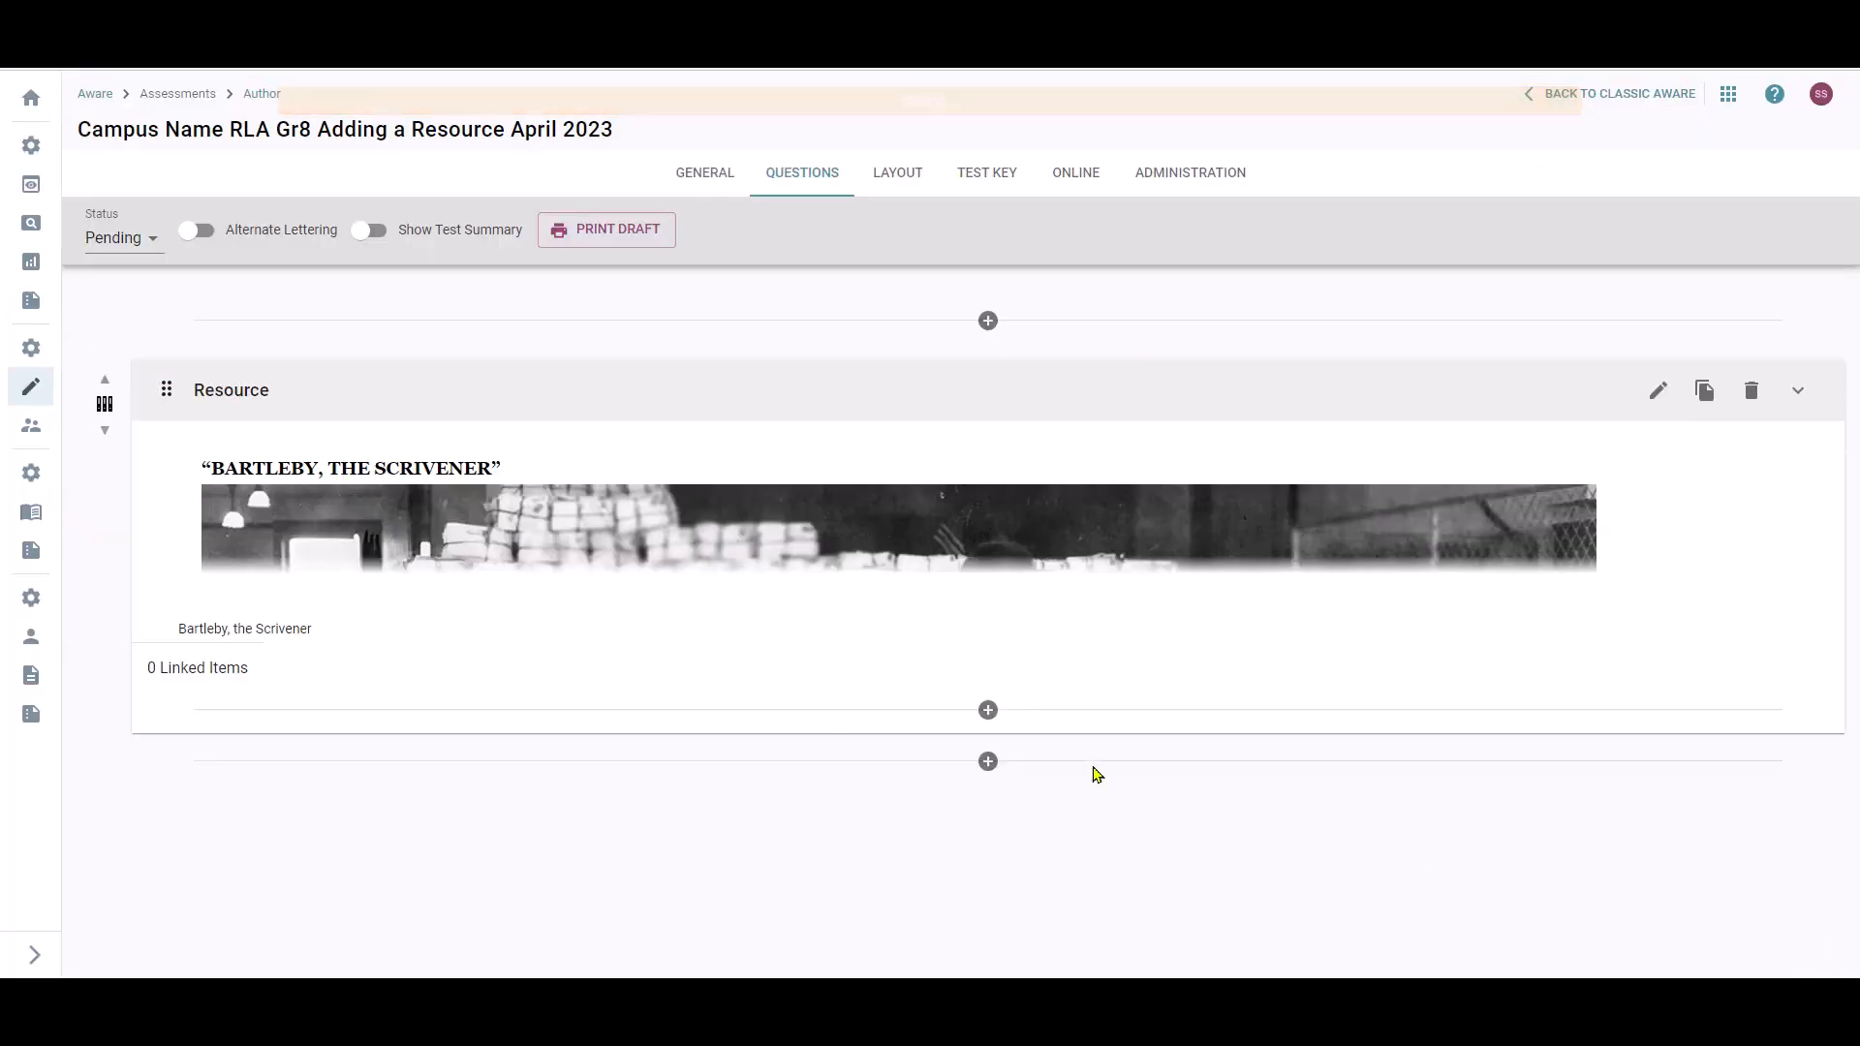
Step: Expand the resource and add a linked multiple-choice question with the question text "preview"
left_click(1395, 513)
scroll(1395, 513, "down", 9)
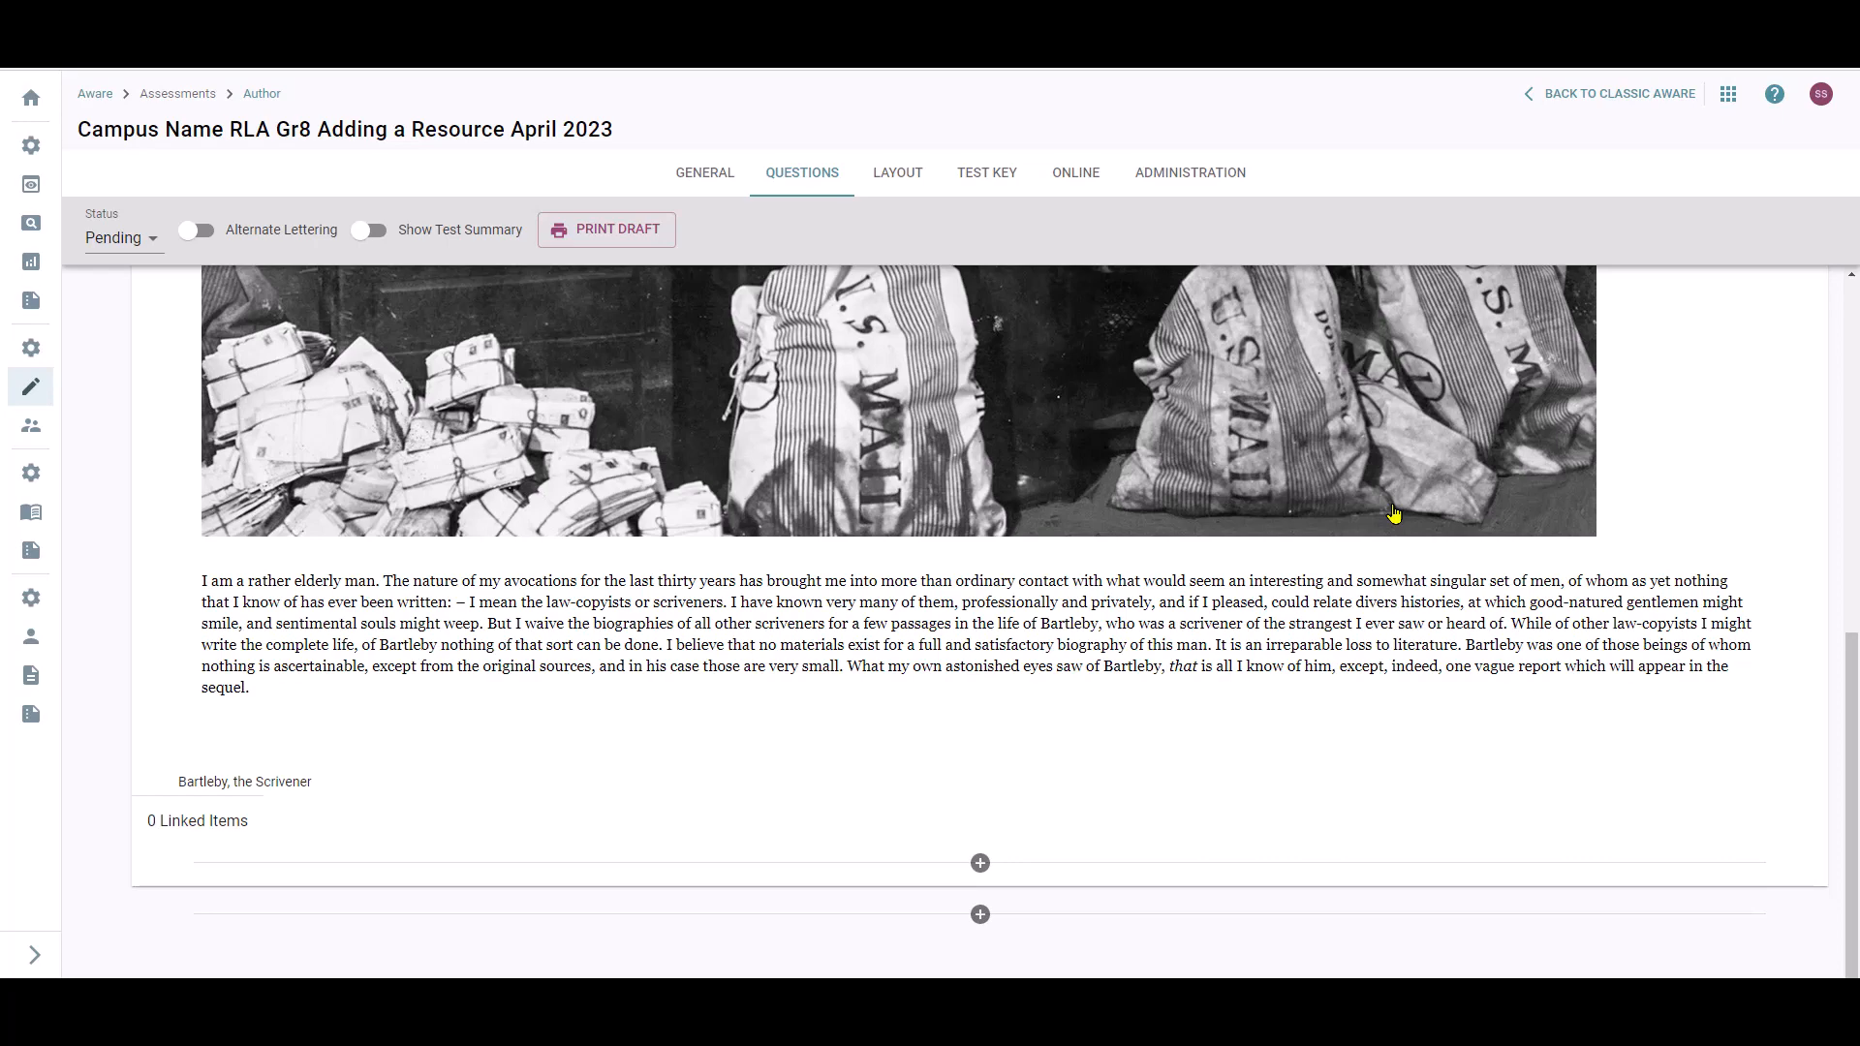
scroll(1395, 513, "up", 8)
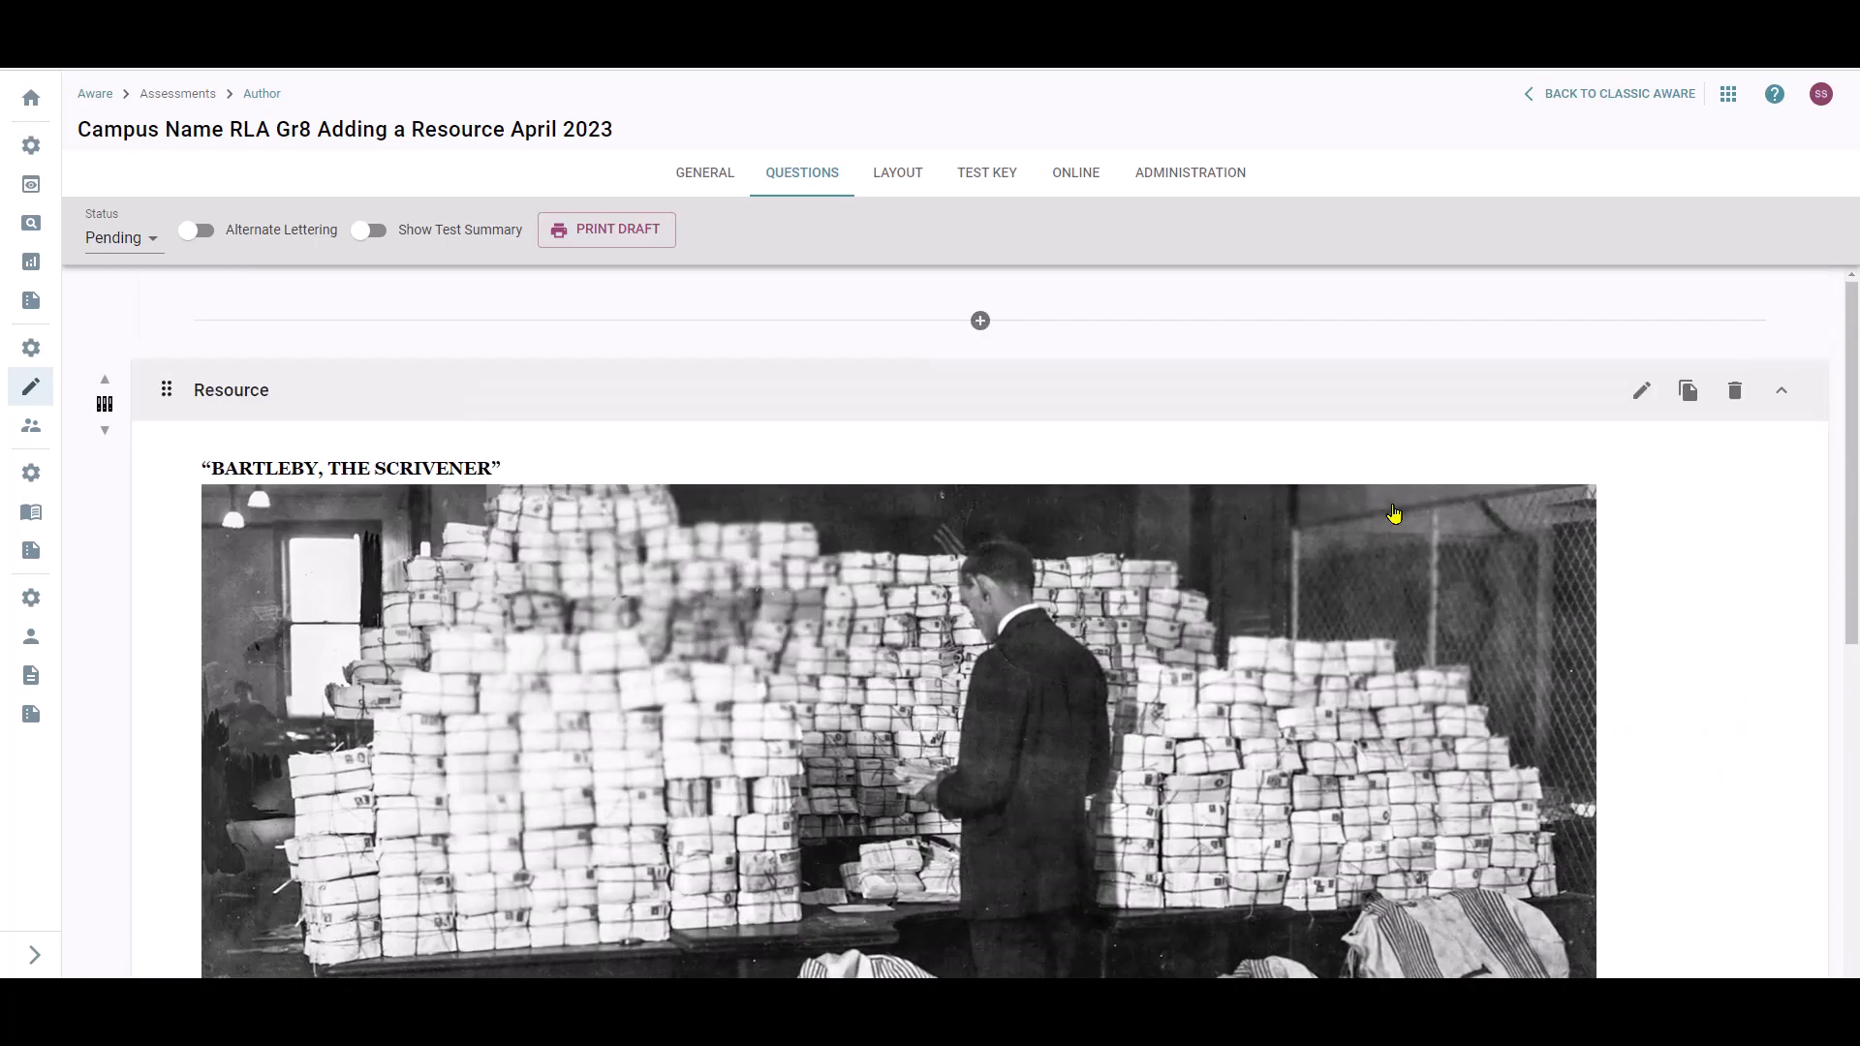
scroll(1395, 513, "down", 6)
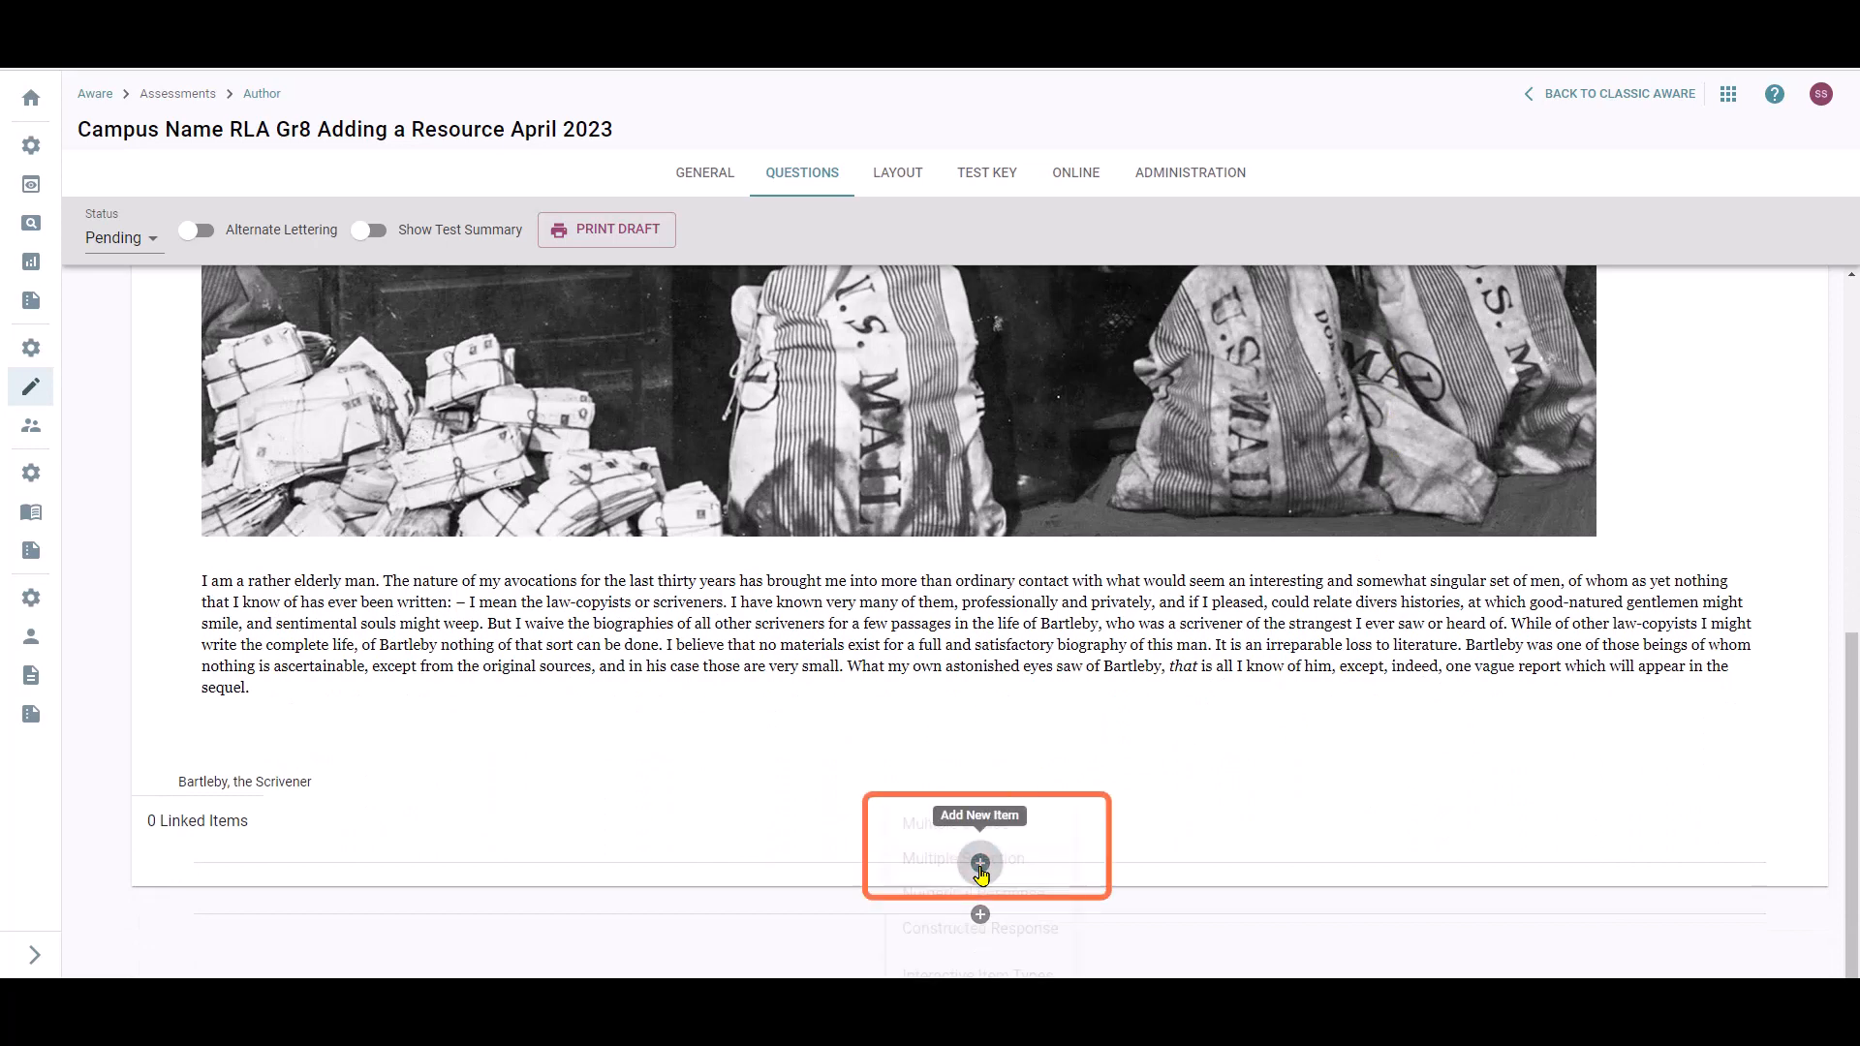
left_click(980, 865)
left_click(903, 830)
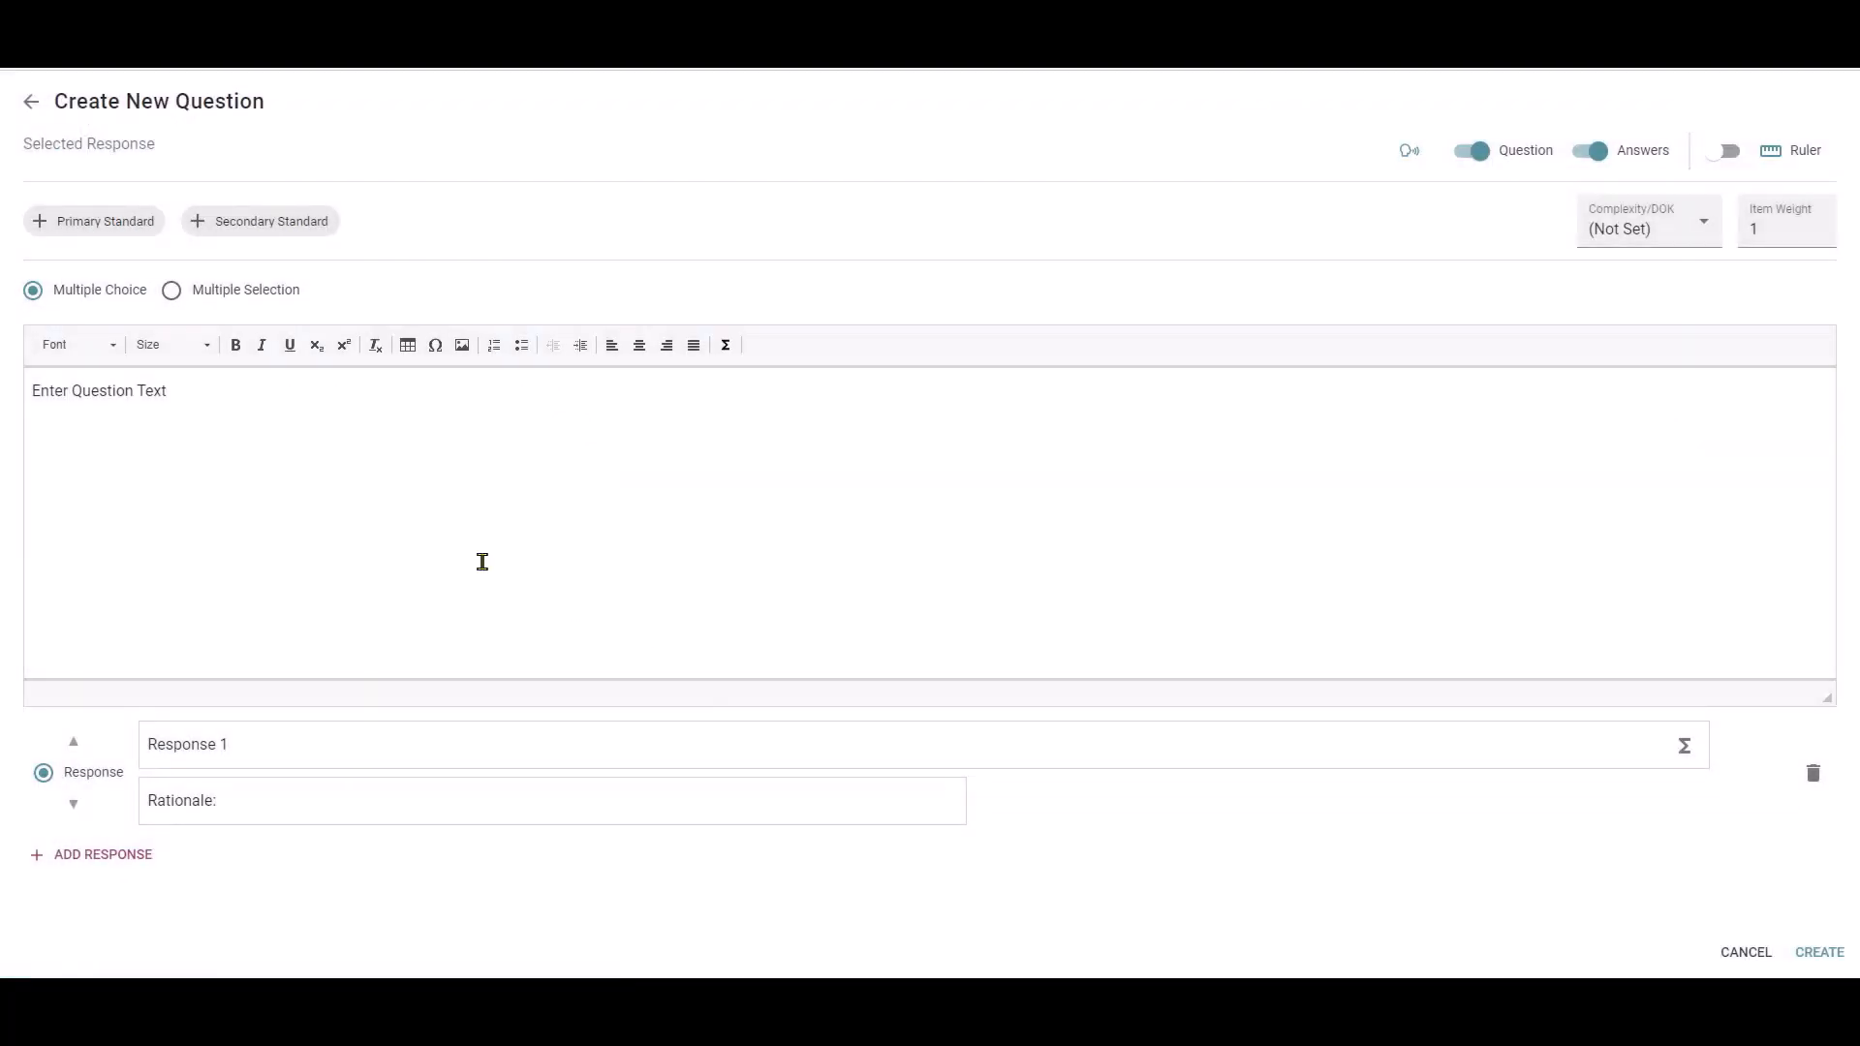
left_click_drag(196, 385, 2, 386)
type("preview")
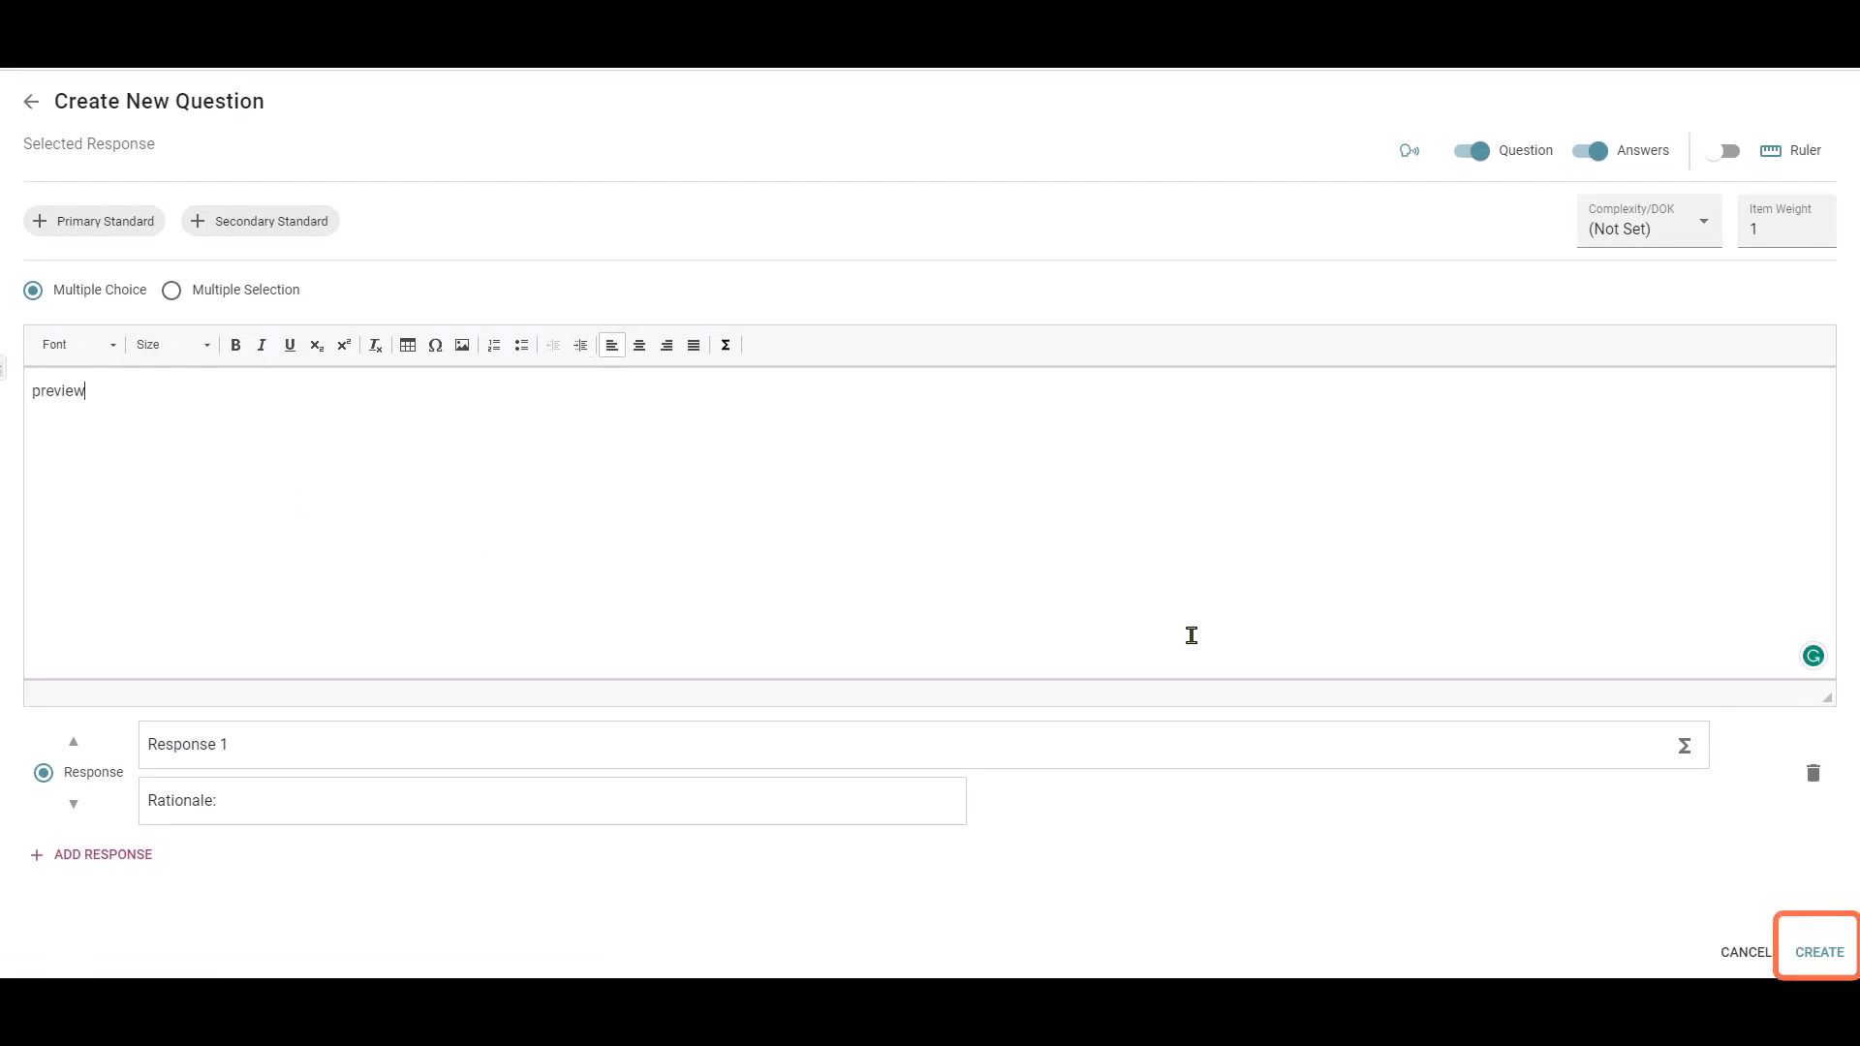
left_click(1820, 952)
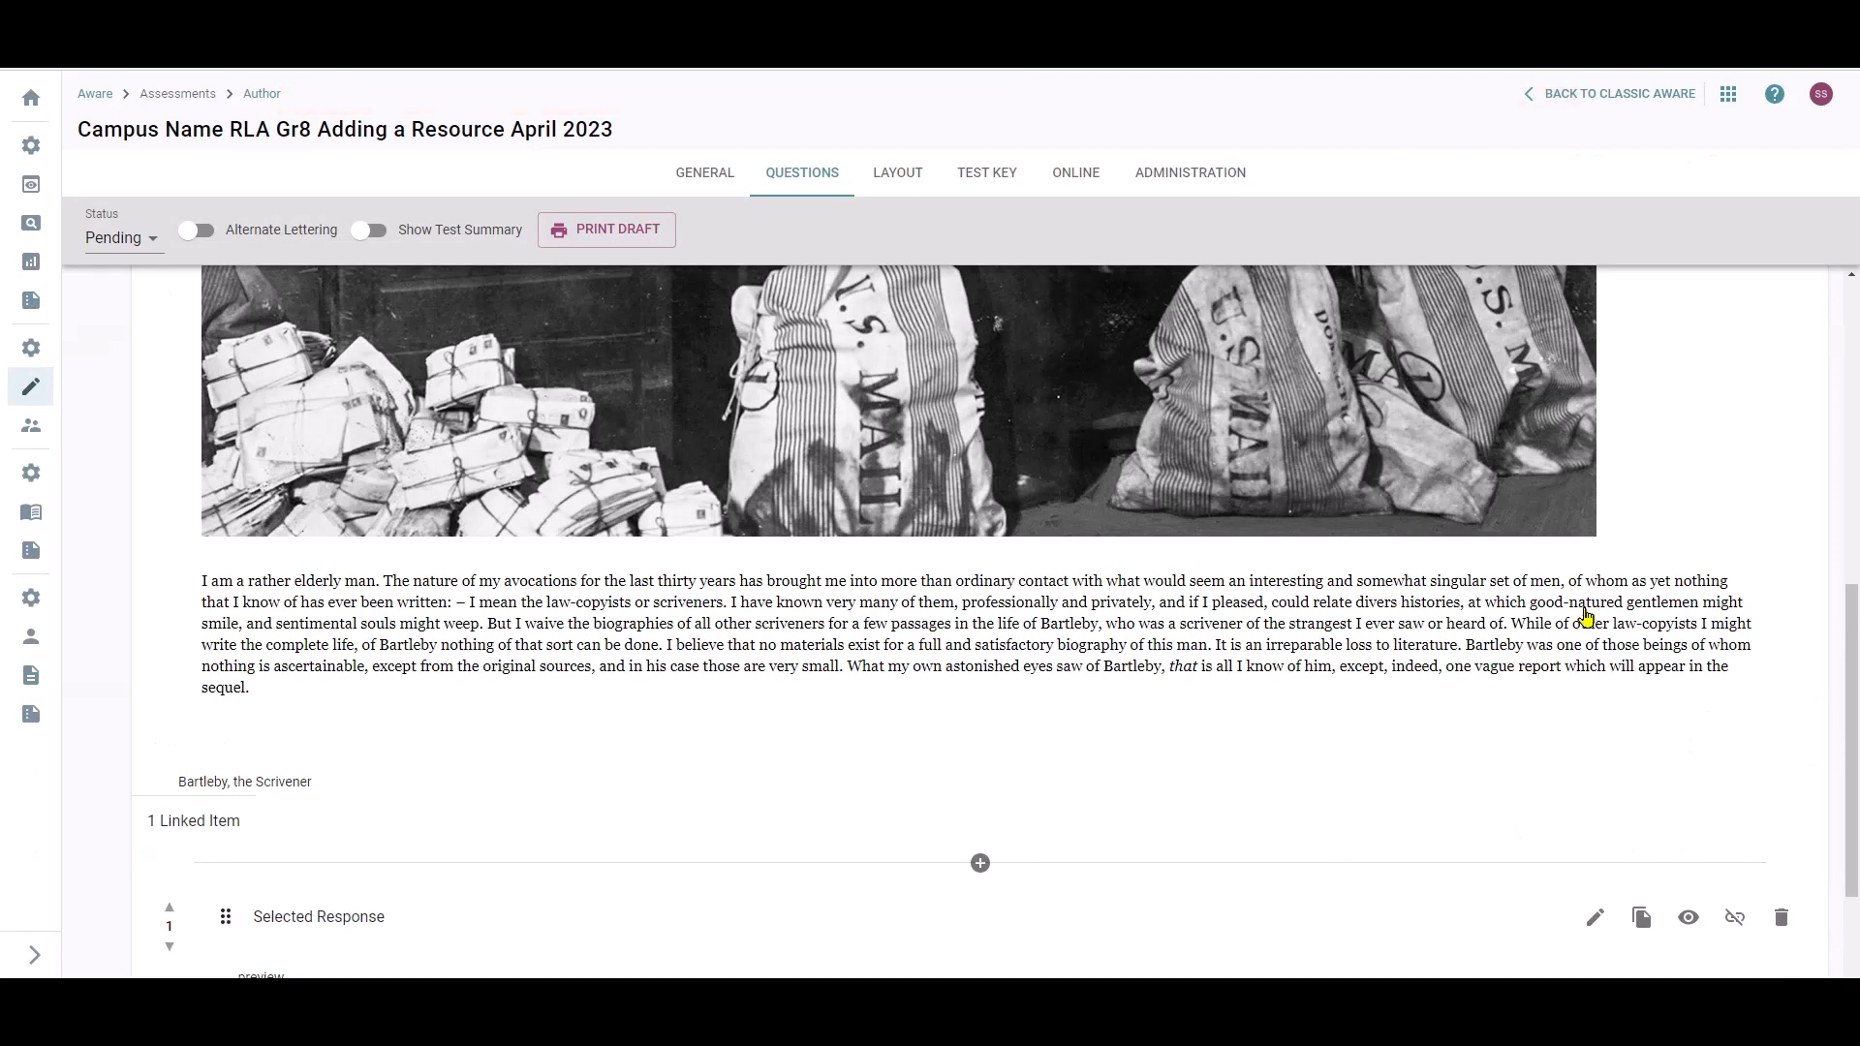
Step: Open the online preview of the linked question and look through the passage in the default colors
scroll(1739, 552, "down", 2)
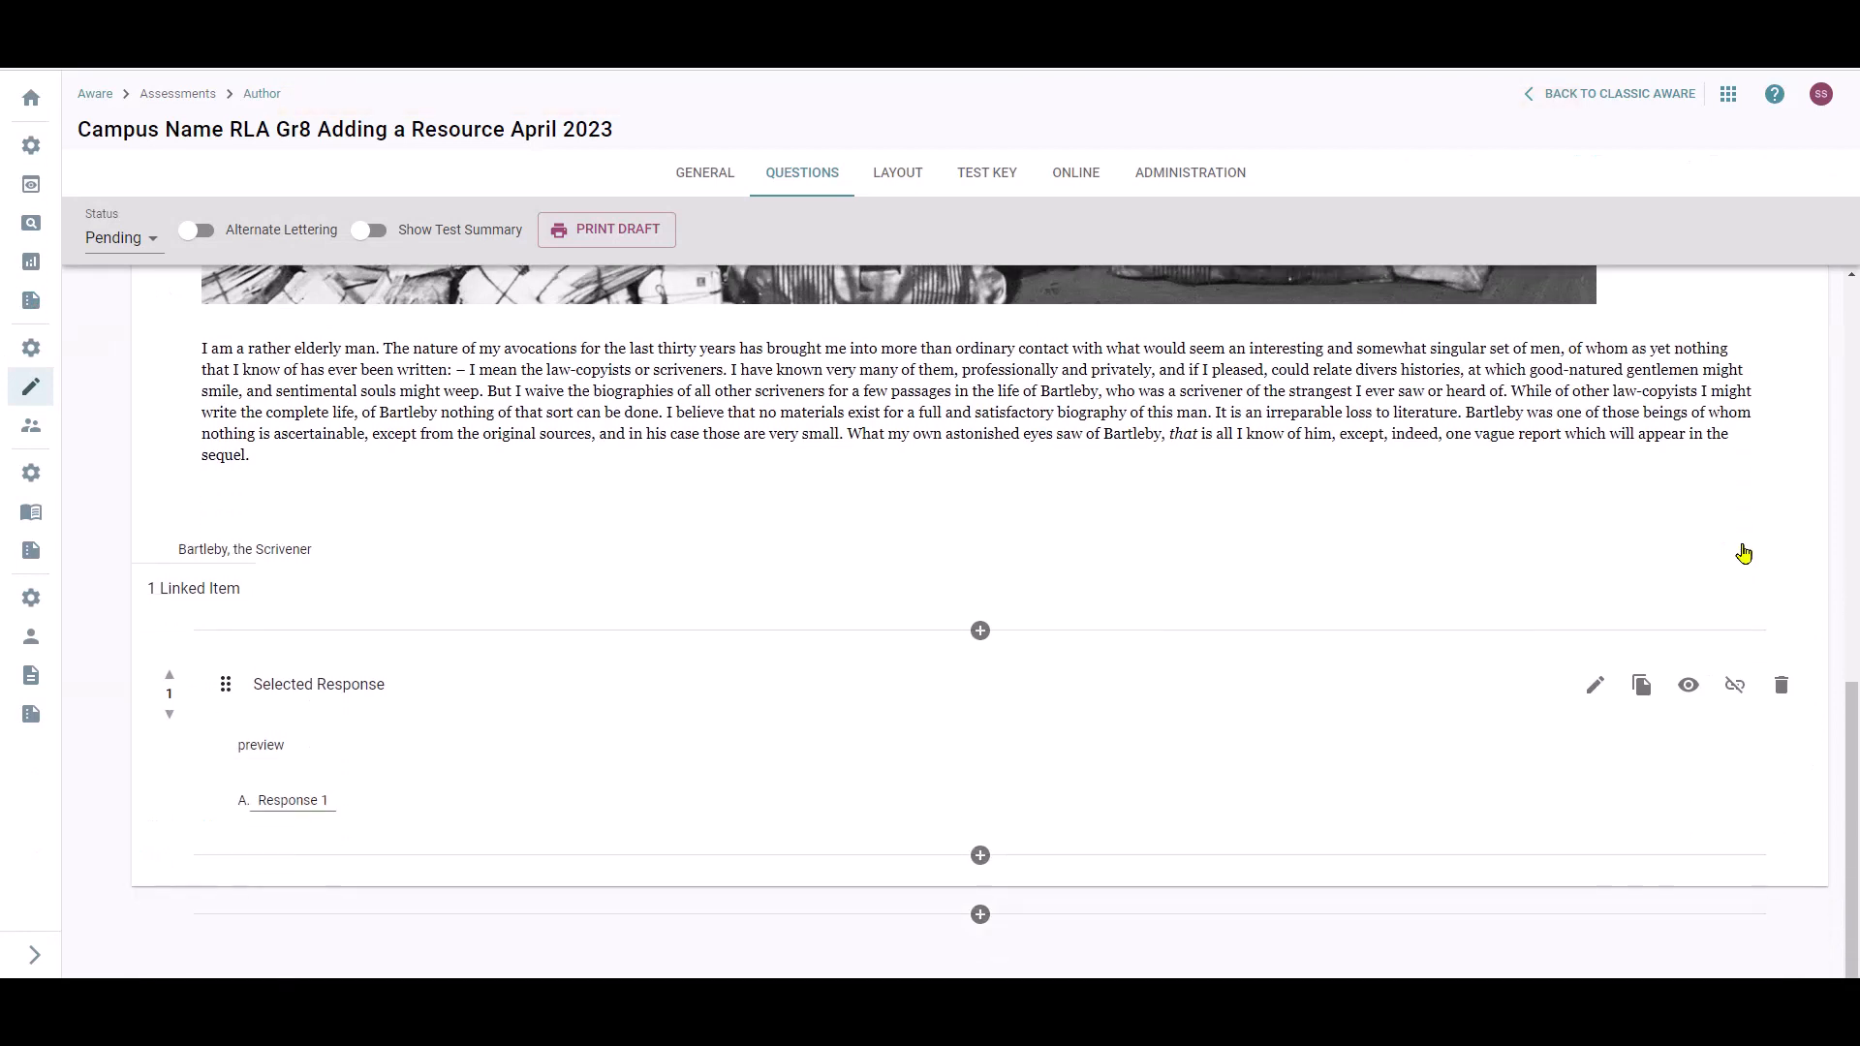
left_click(1688, 686)
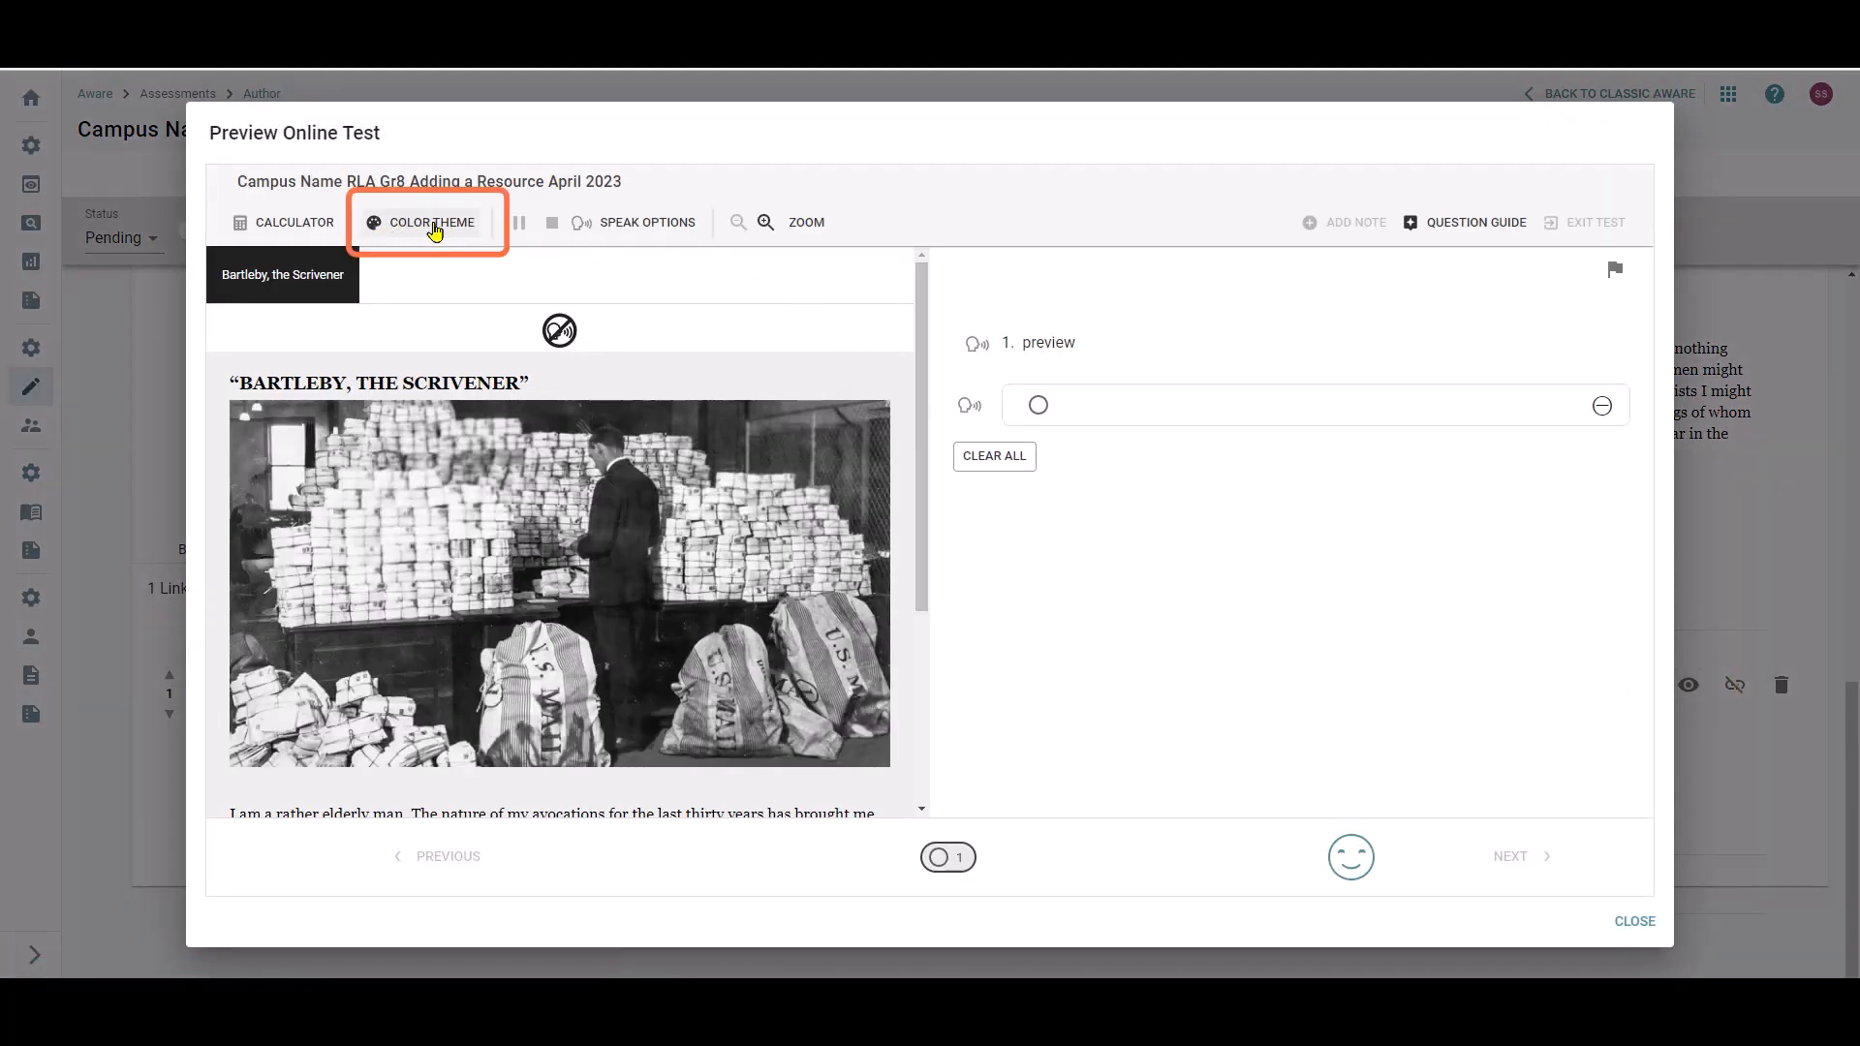
scroll(704, 557, "down", 3)
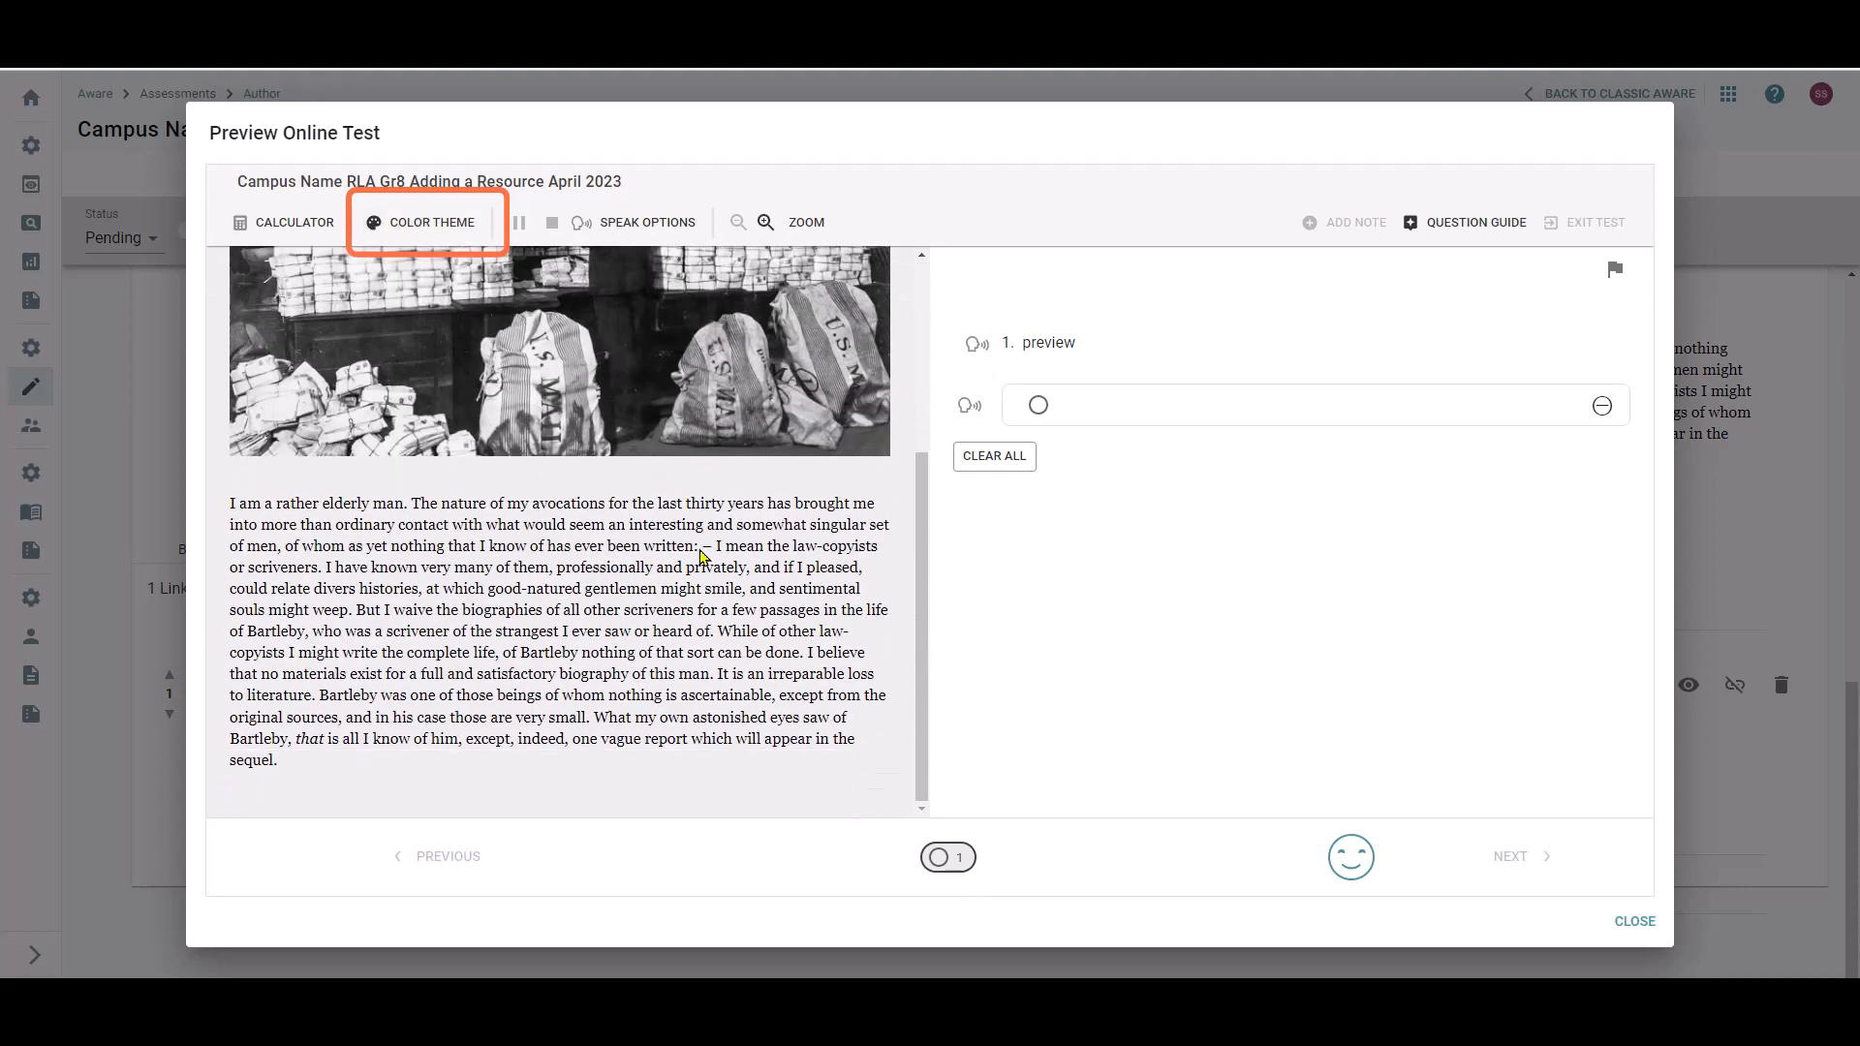
scroll(705, 557, "up", 4)
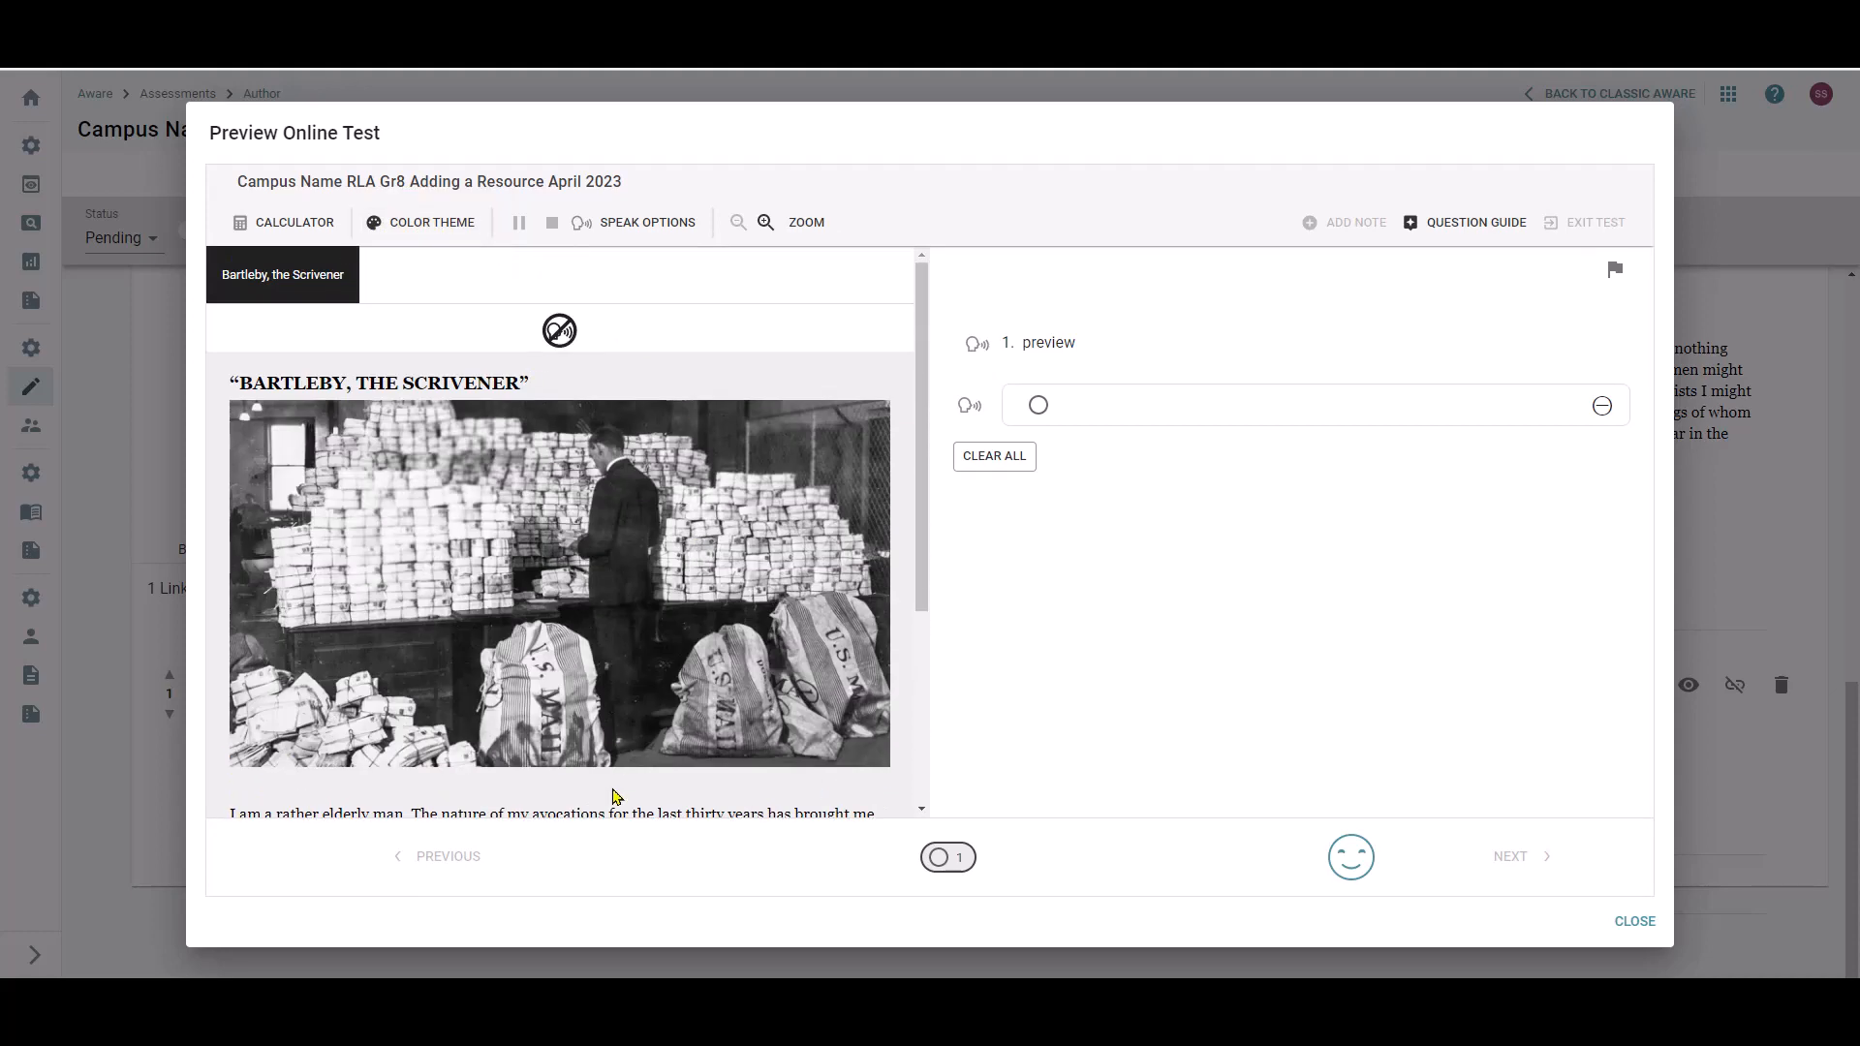
Step: Apply the White on Black color theme in the preview, check the font color of the heading and passage, and close the preview
left_click(432, 227)
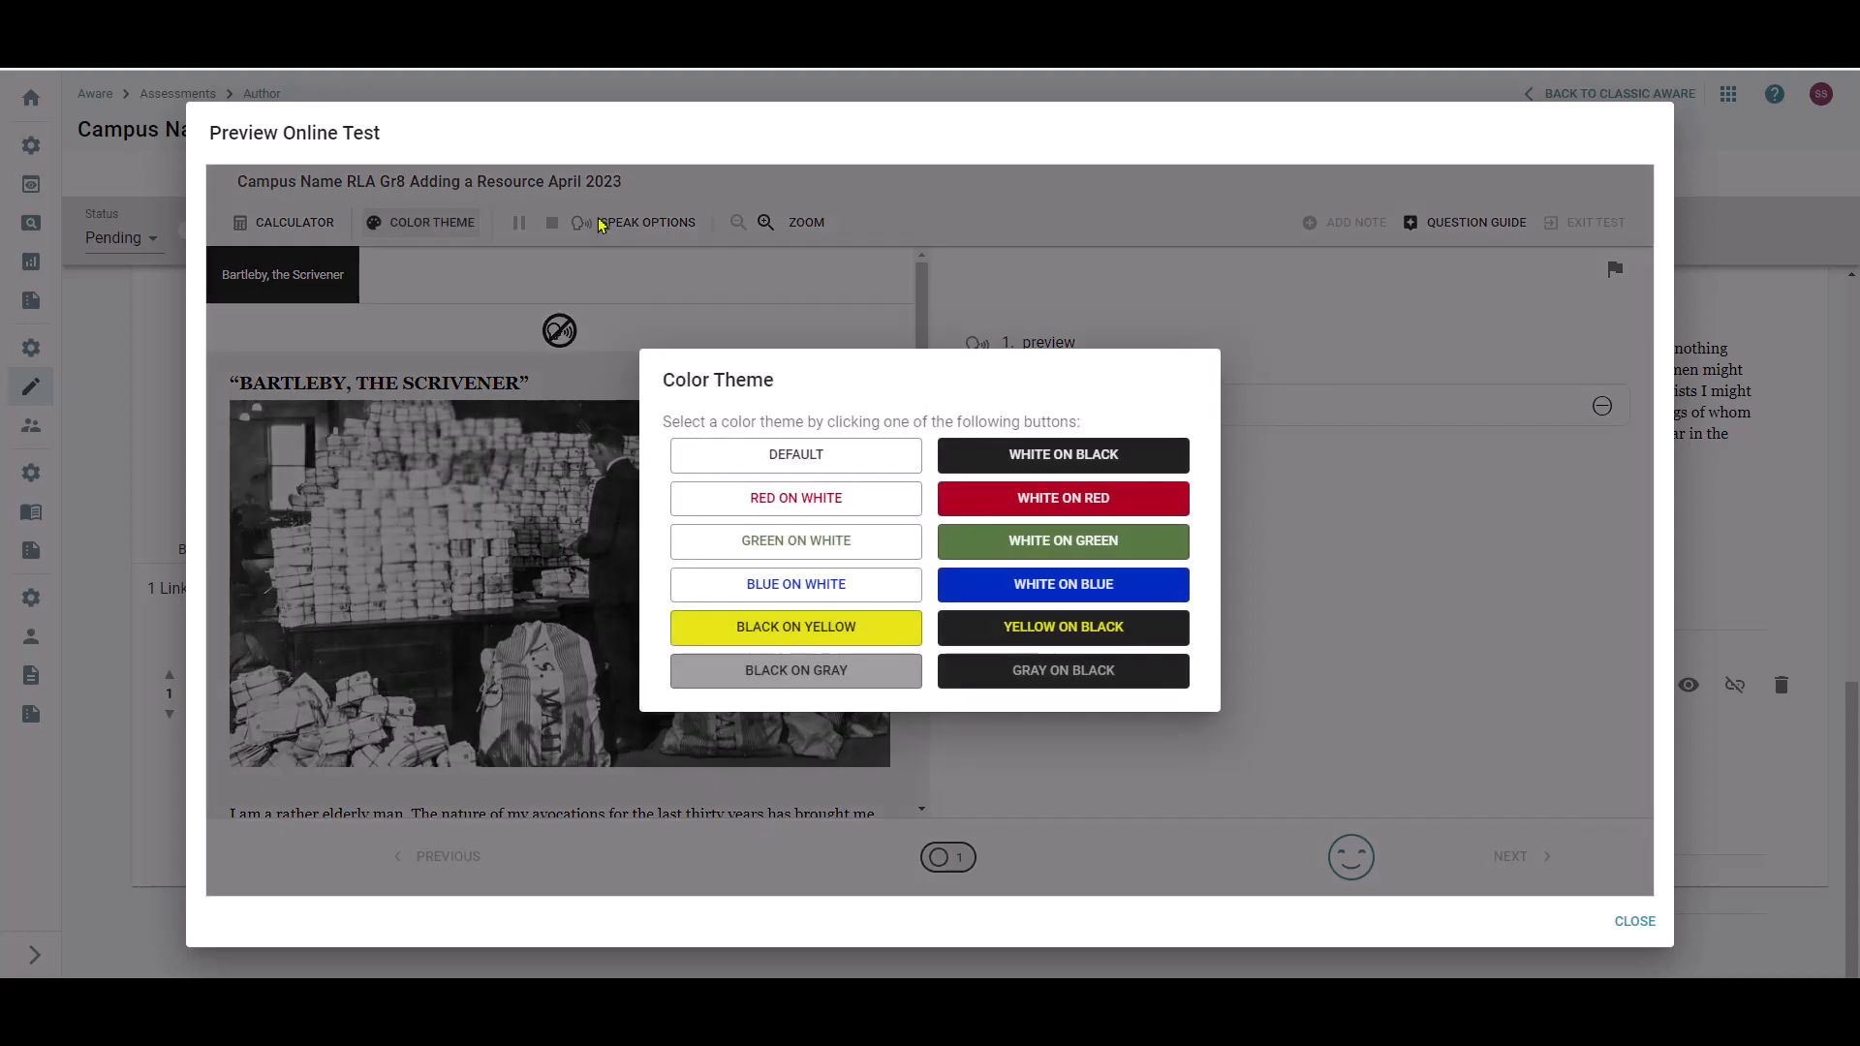
left_click(1027, 466)
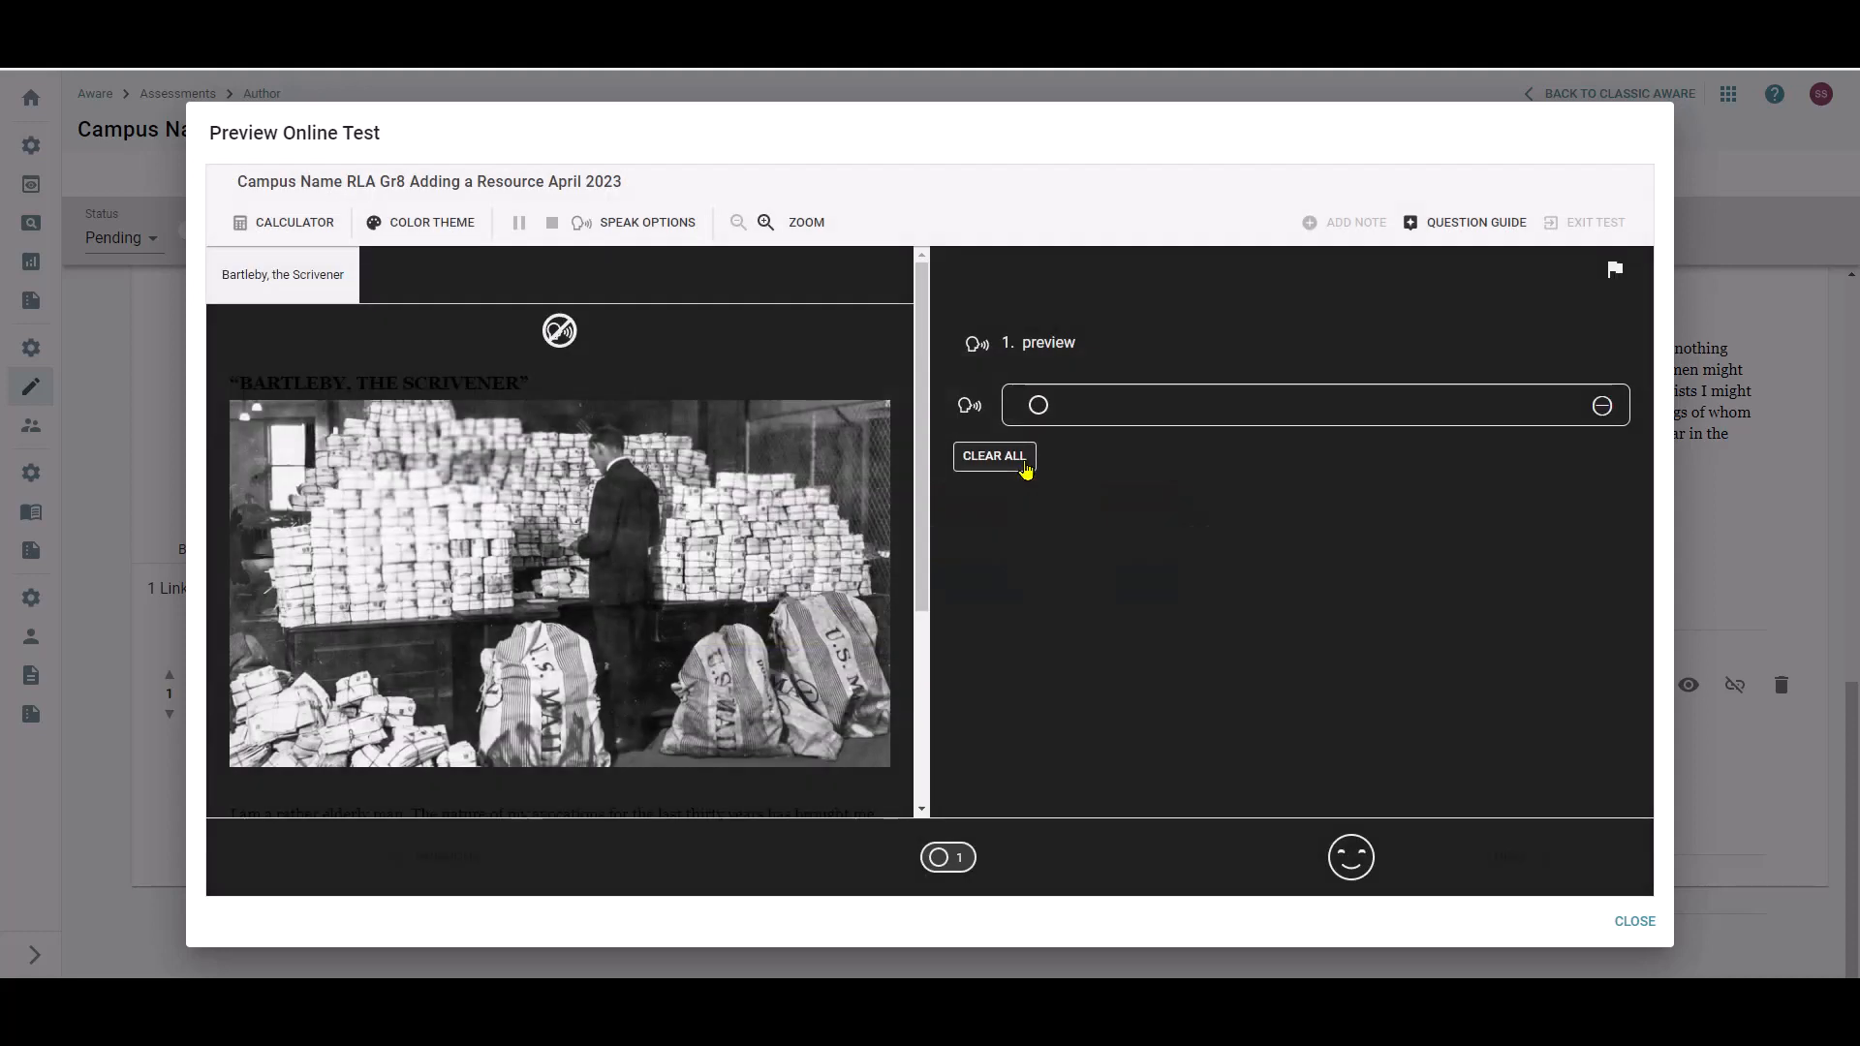
scroll(780, 572, "down", 3)
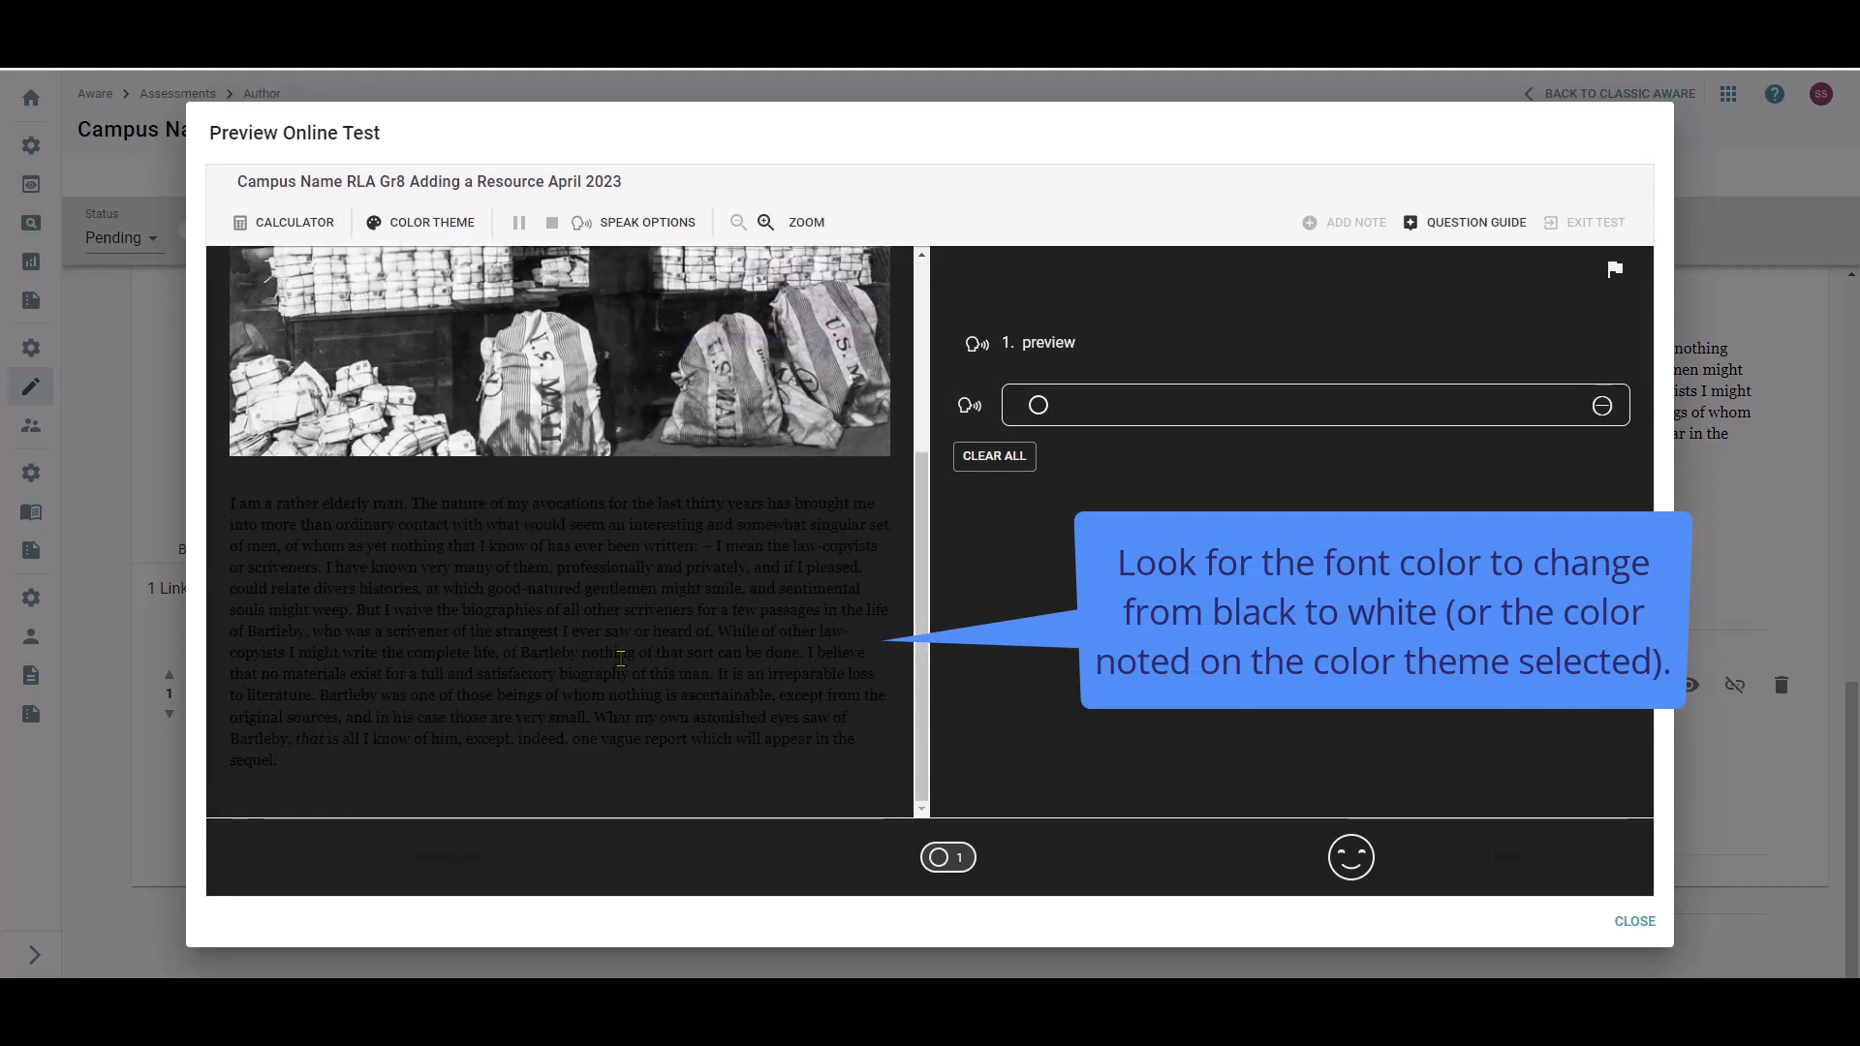
scroll(523, 440, "up", 3)
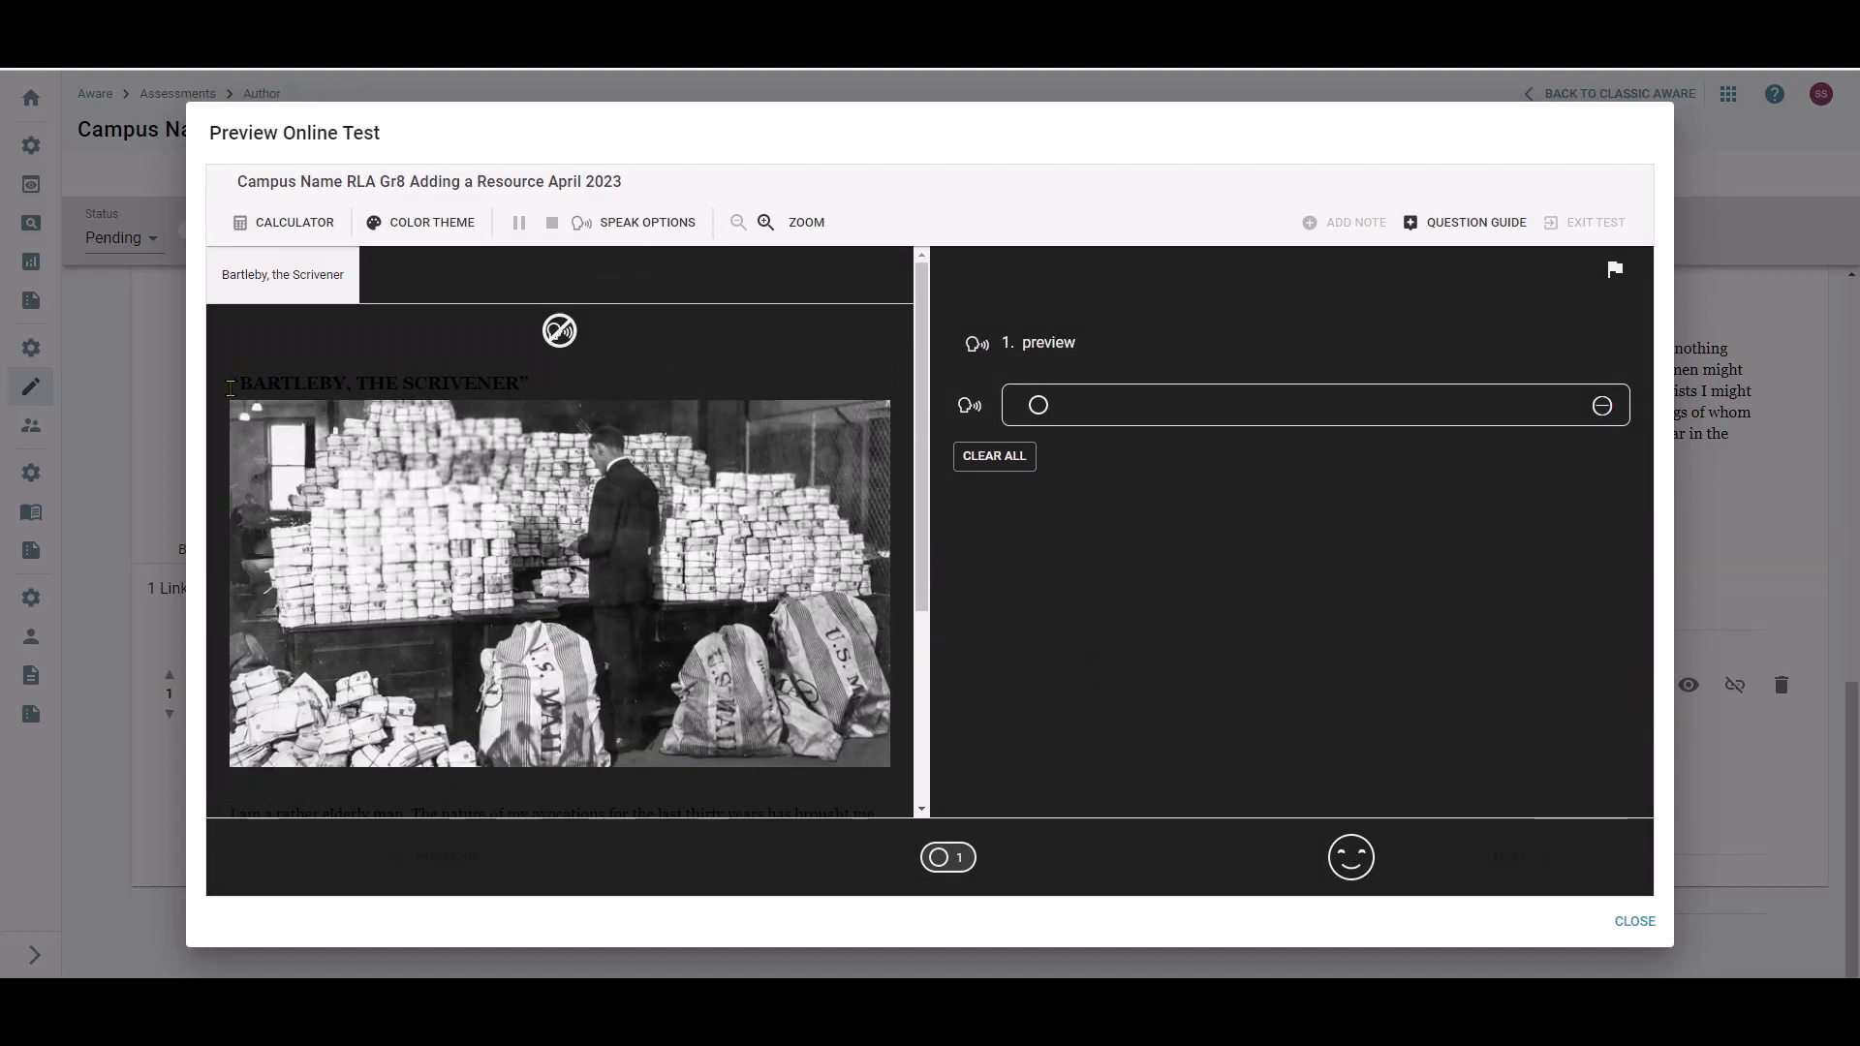
scroll(794, 475, "down", 3)
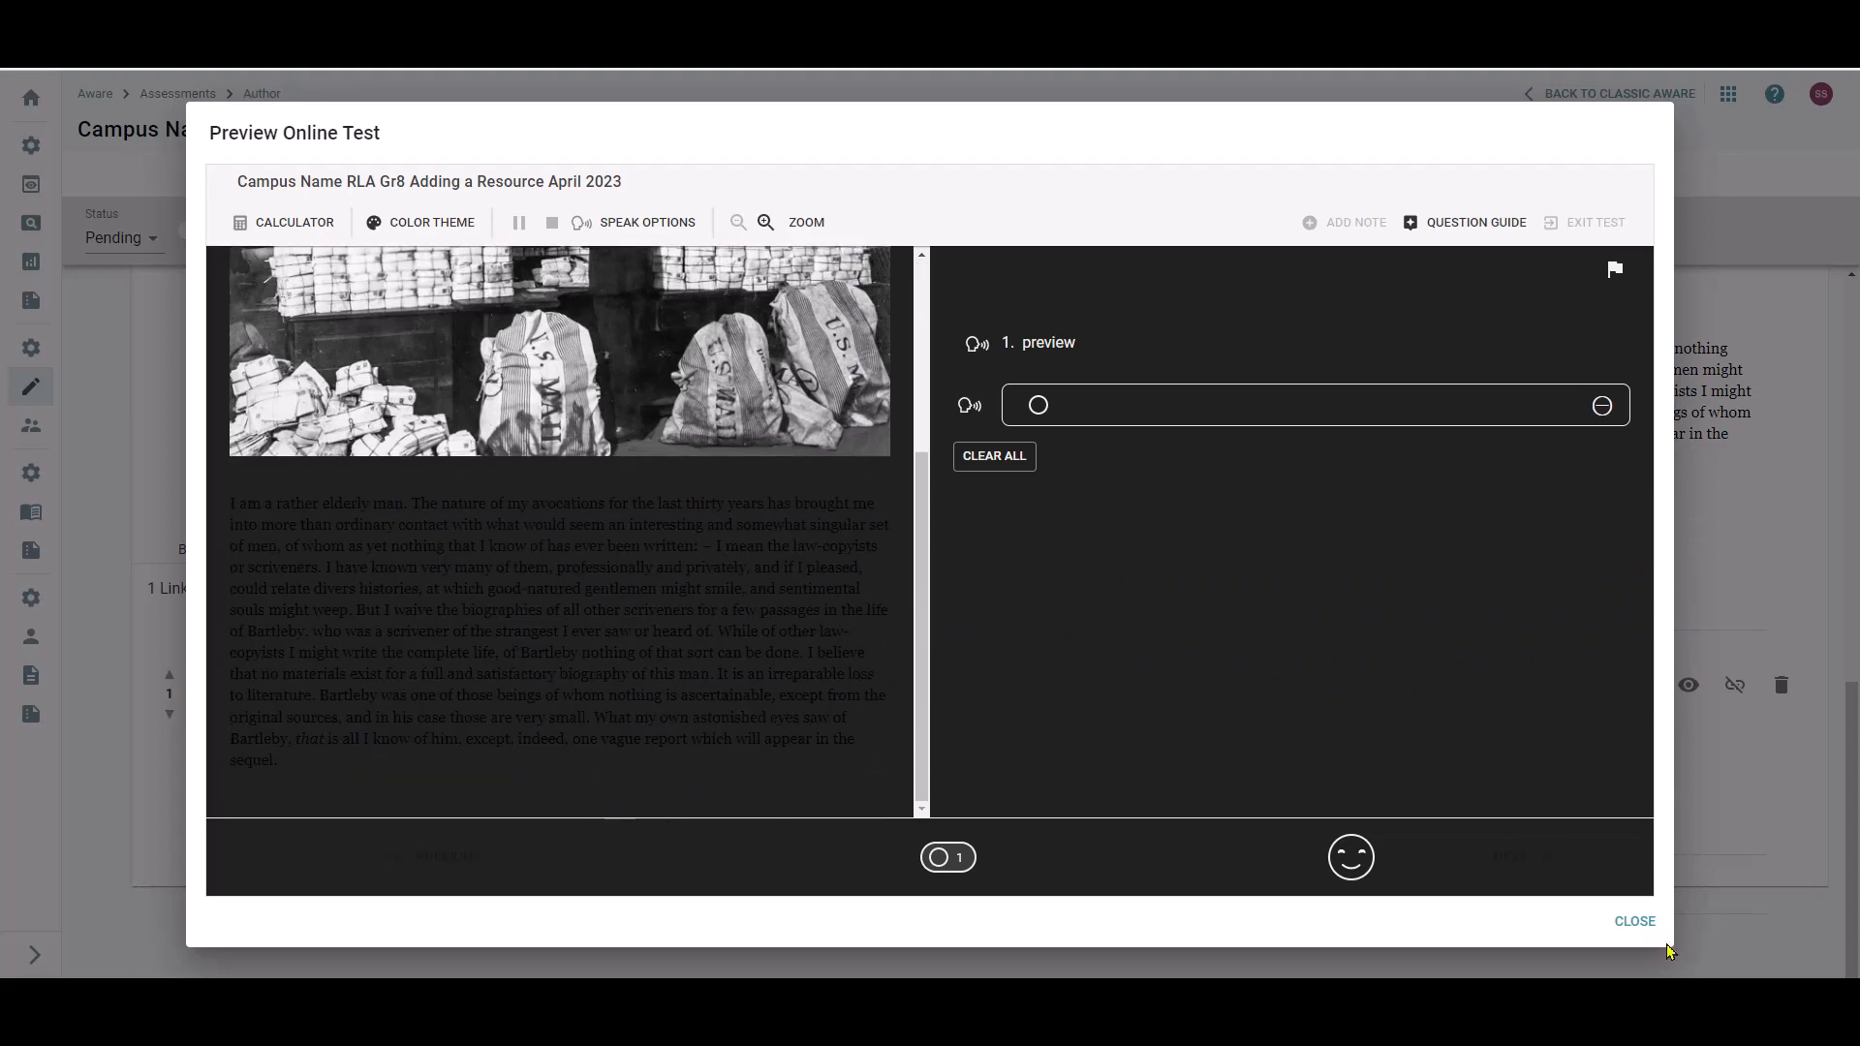
left_click(1634, 921)
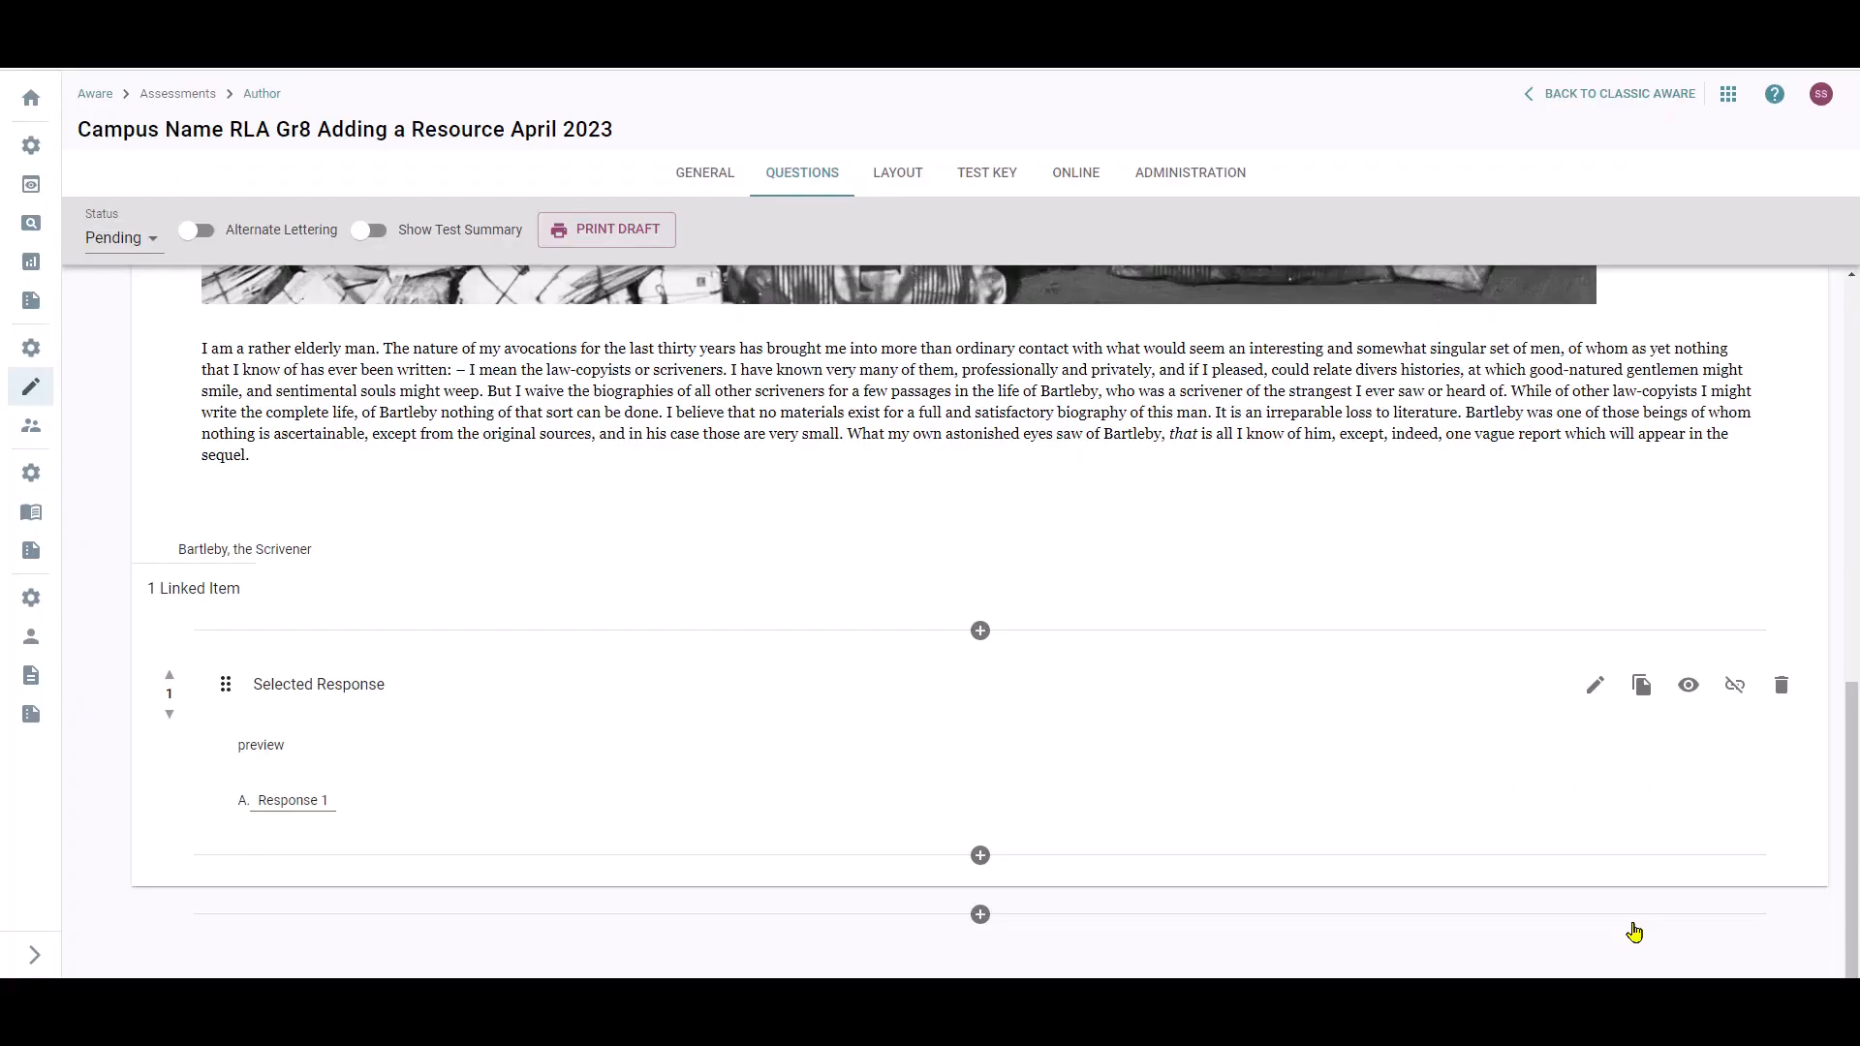
Step: Open the resource for editing and remove the formatting from the "BARTLEBY, THE SCRIVENER" heading above the picture
scroll(1211, 494, "up", 5)
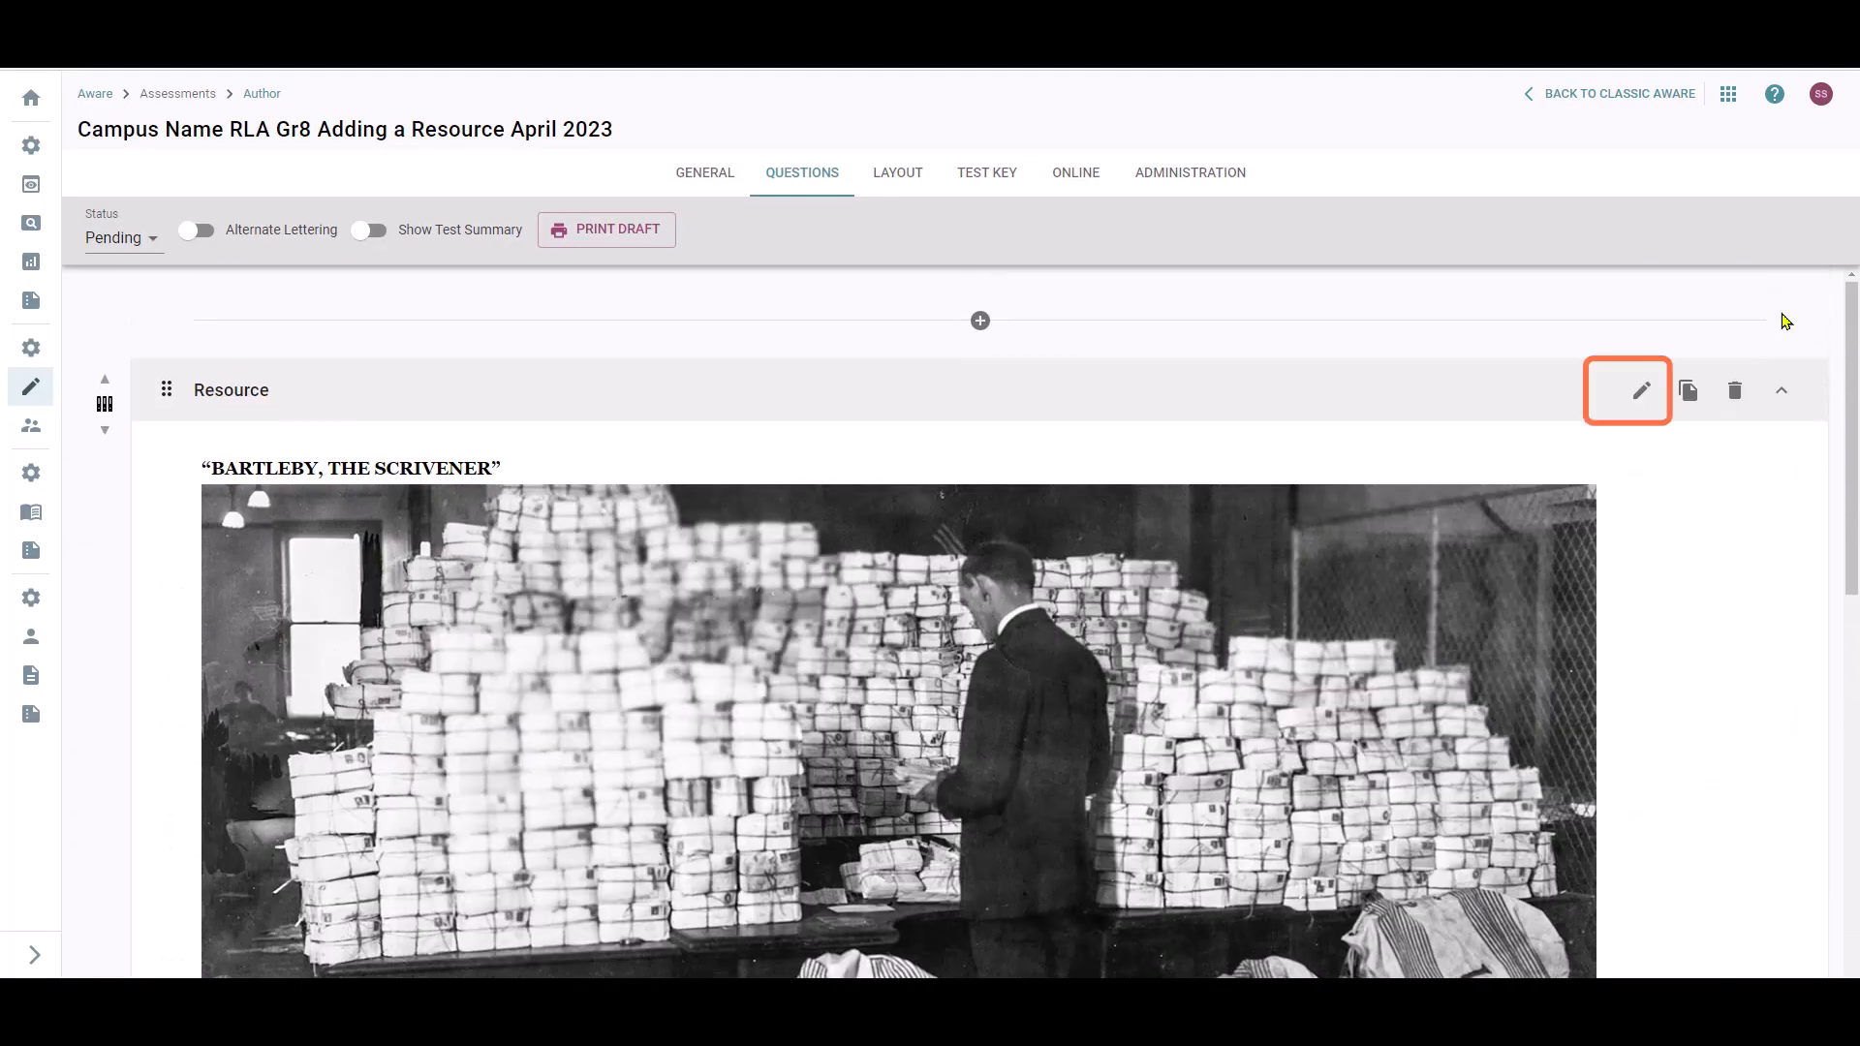
left_click(1639, 387)
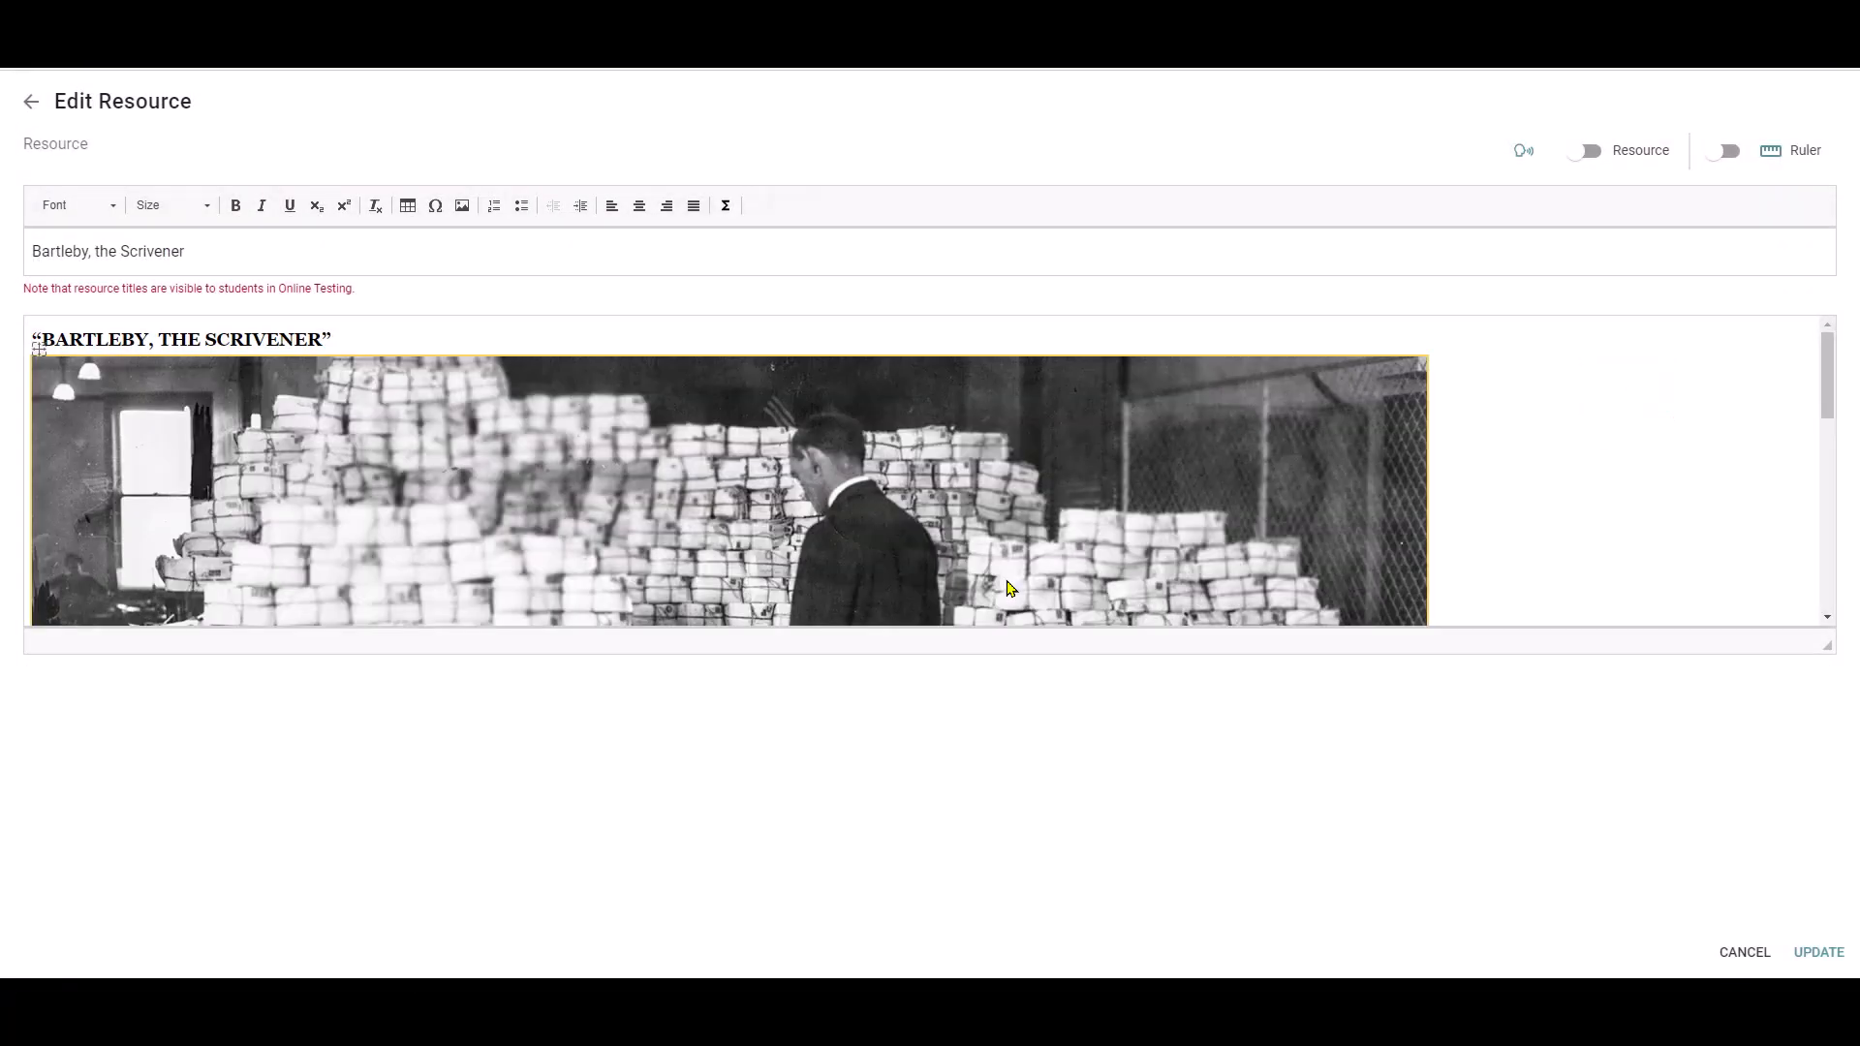
left_click_drag(374, 328, 2, 347)
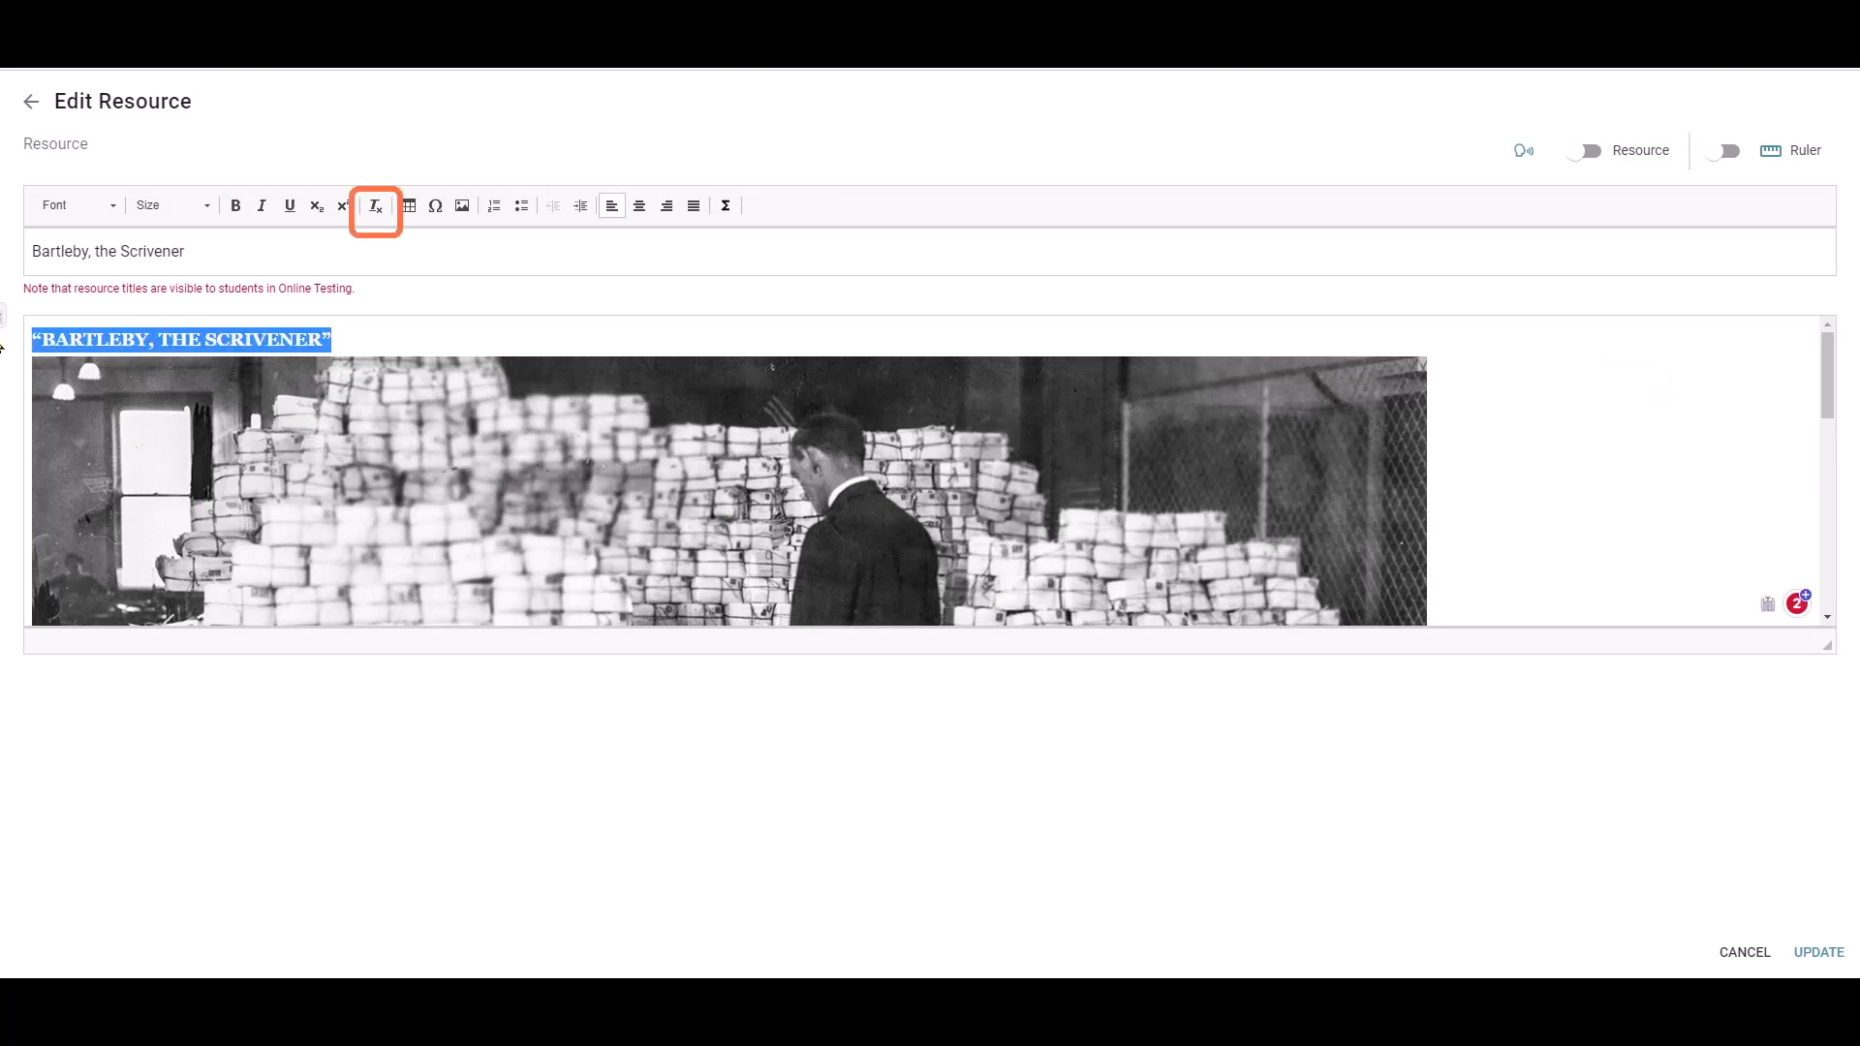
left_click(377, 214)
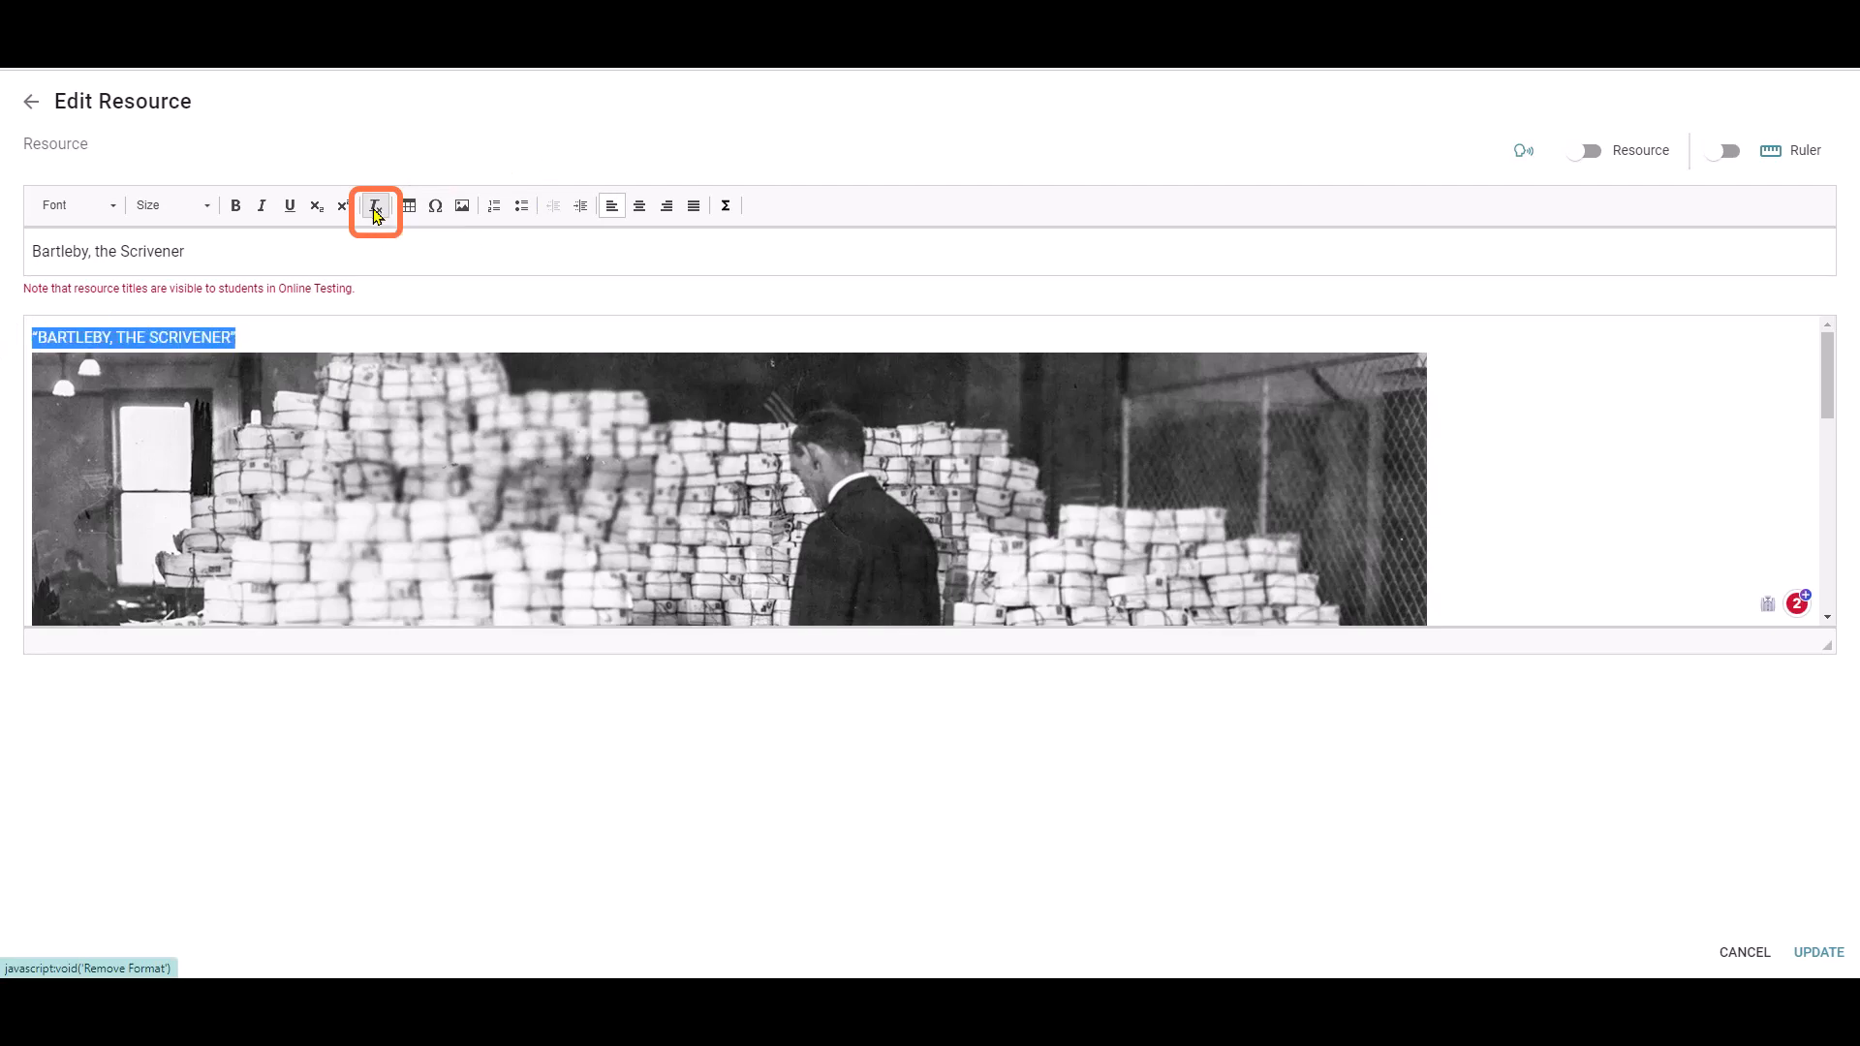
Step: Remove the formatting from the passage paragraph below the picture and save the updated resource
scroll(1327, 438, "down", 5)
scroll(961, 582, "down", 1)
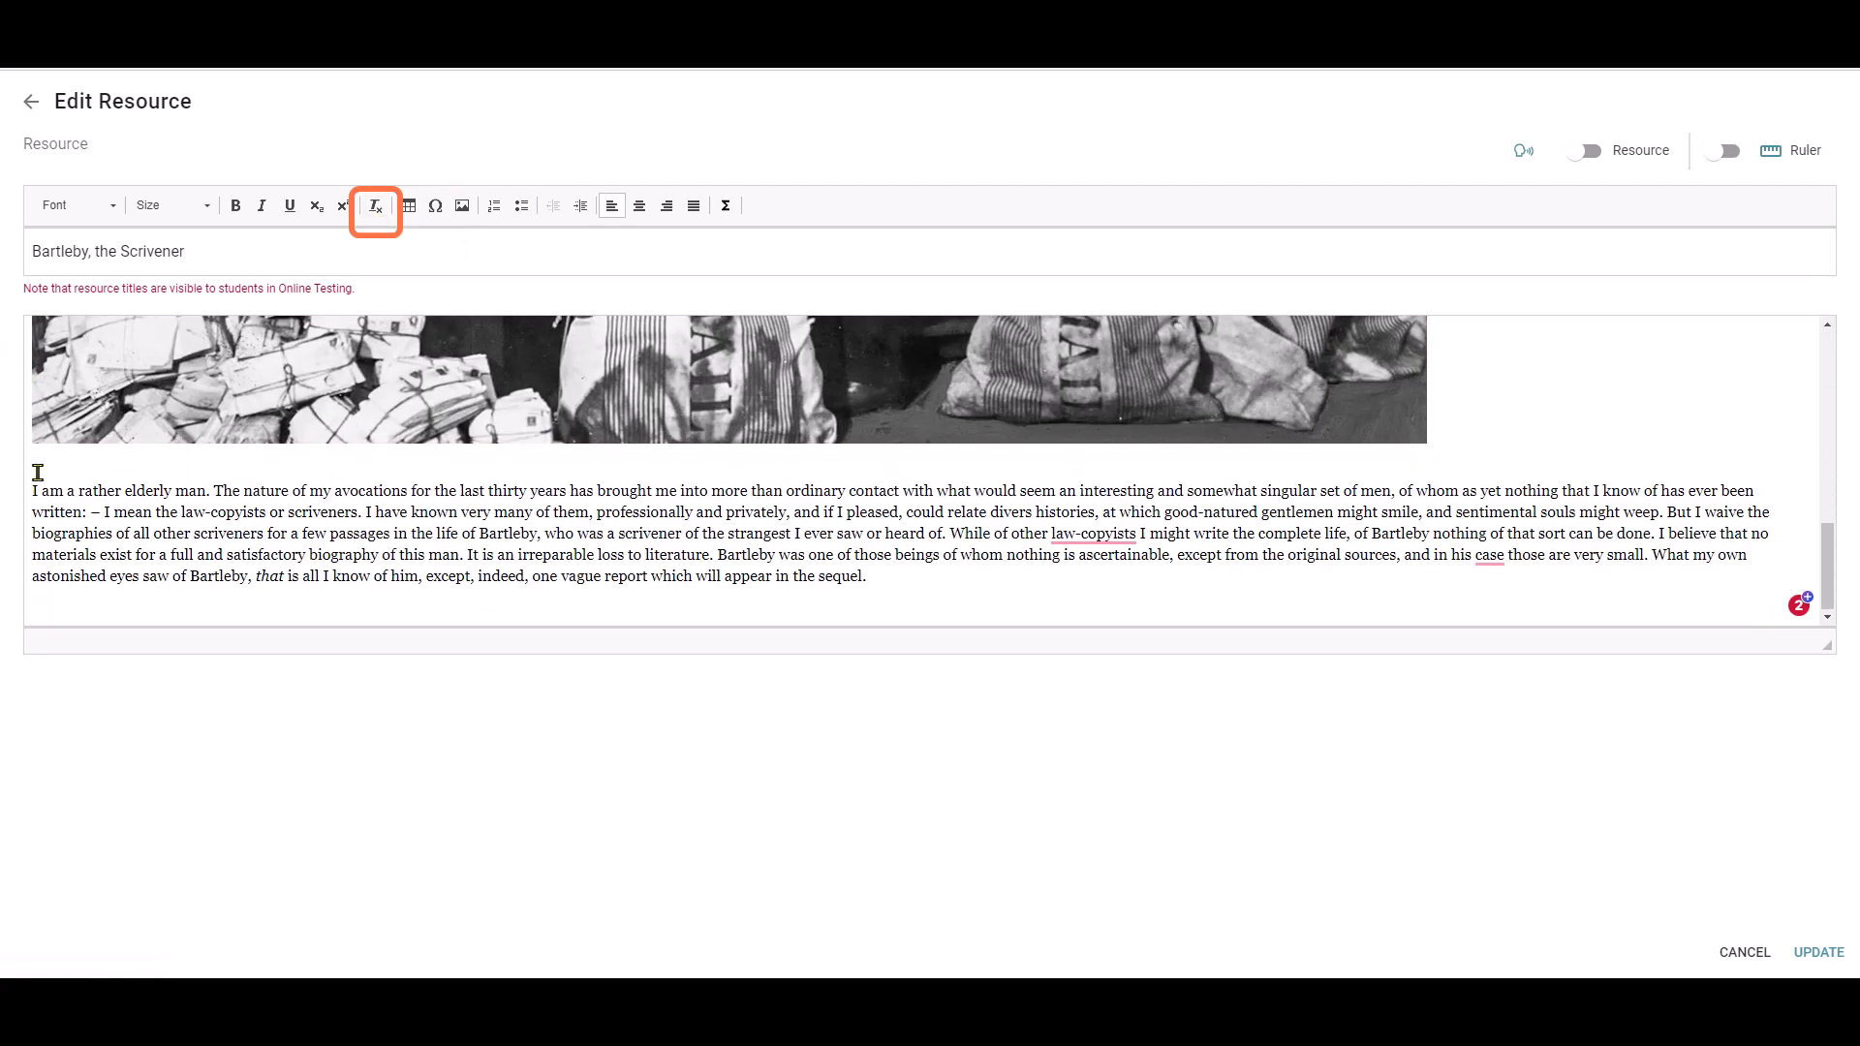
left_click_drag(27, 487, 937, 577)
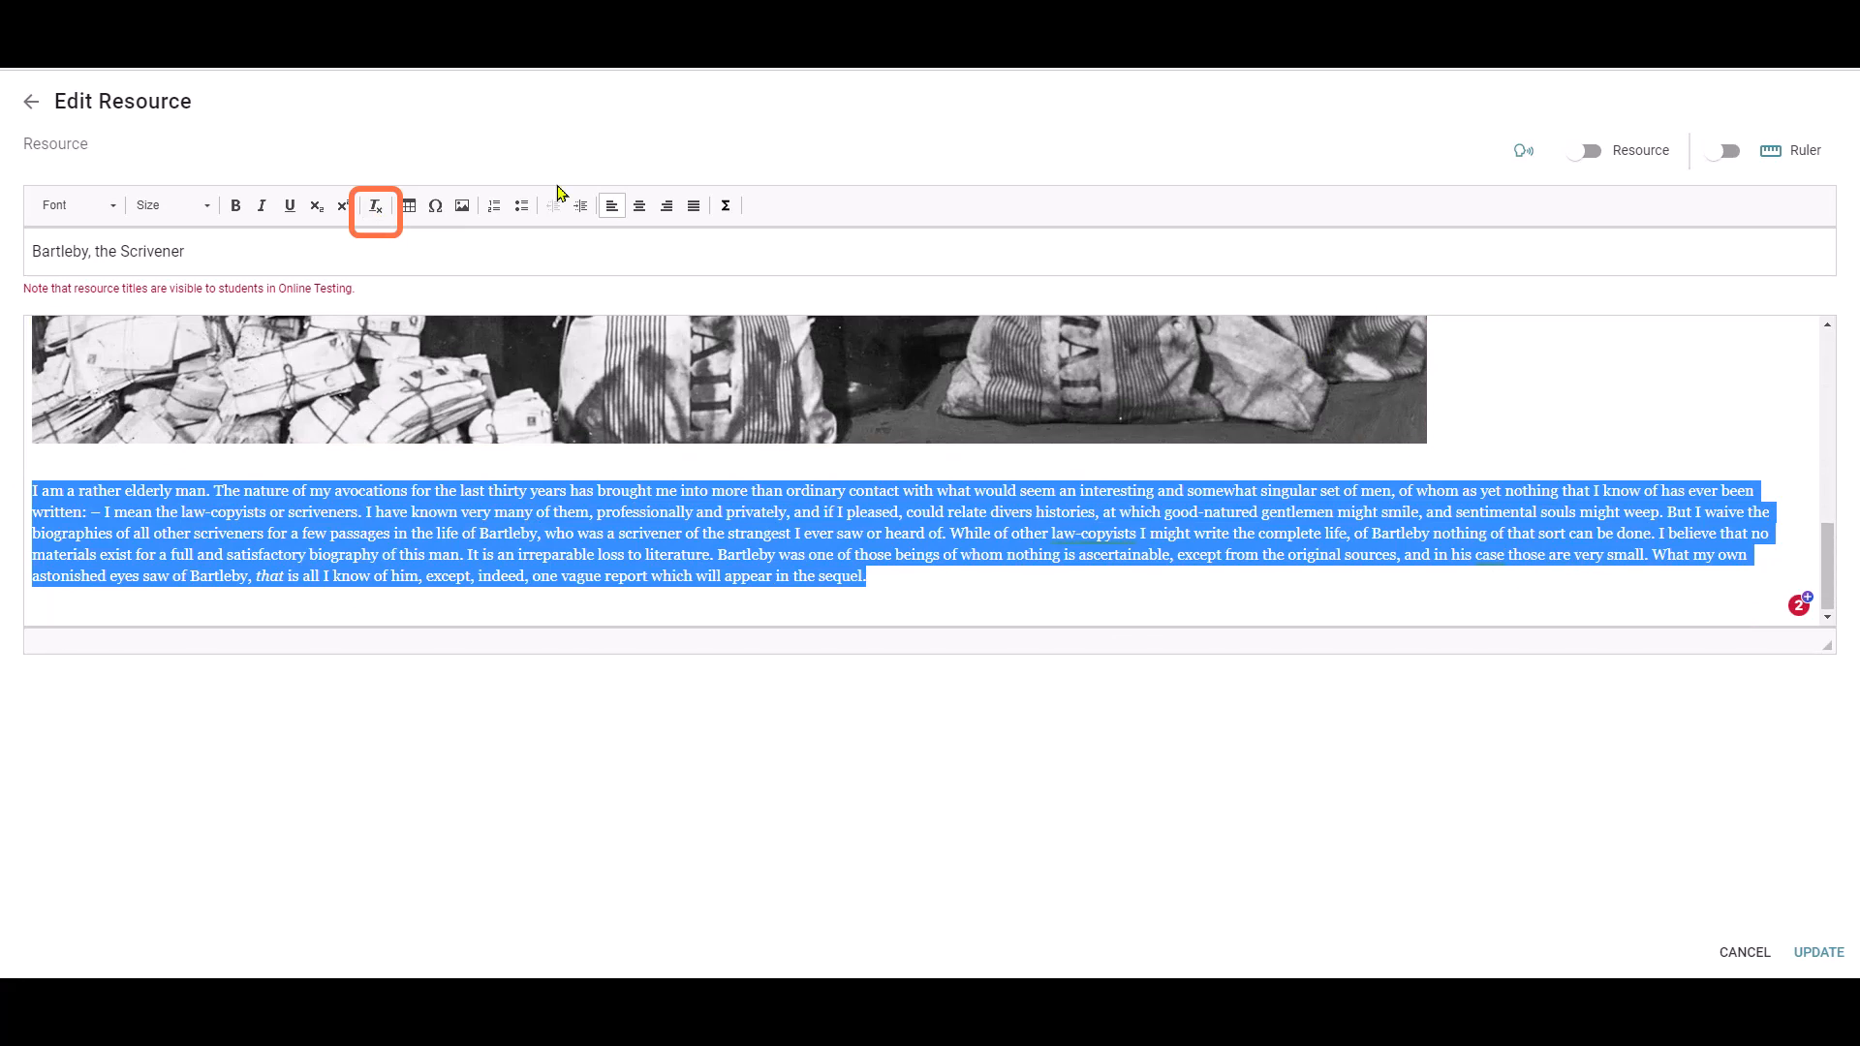
left_click(385, 223)
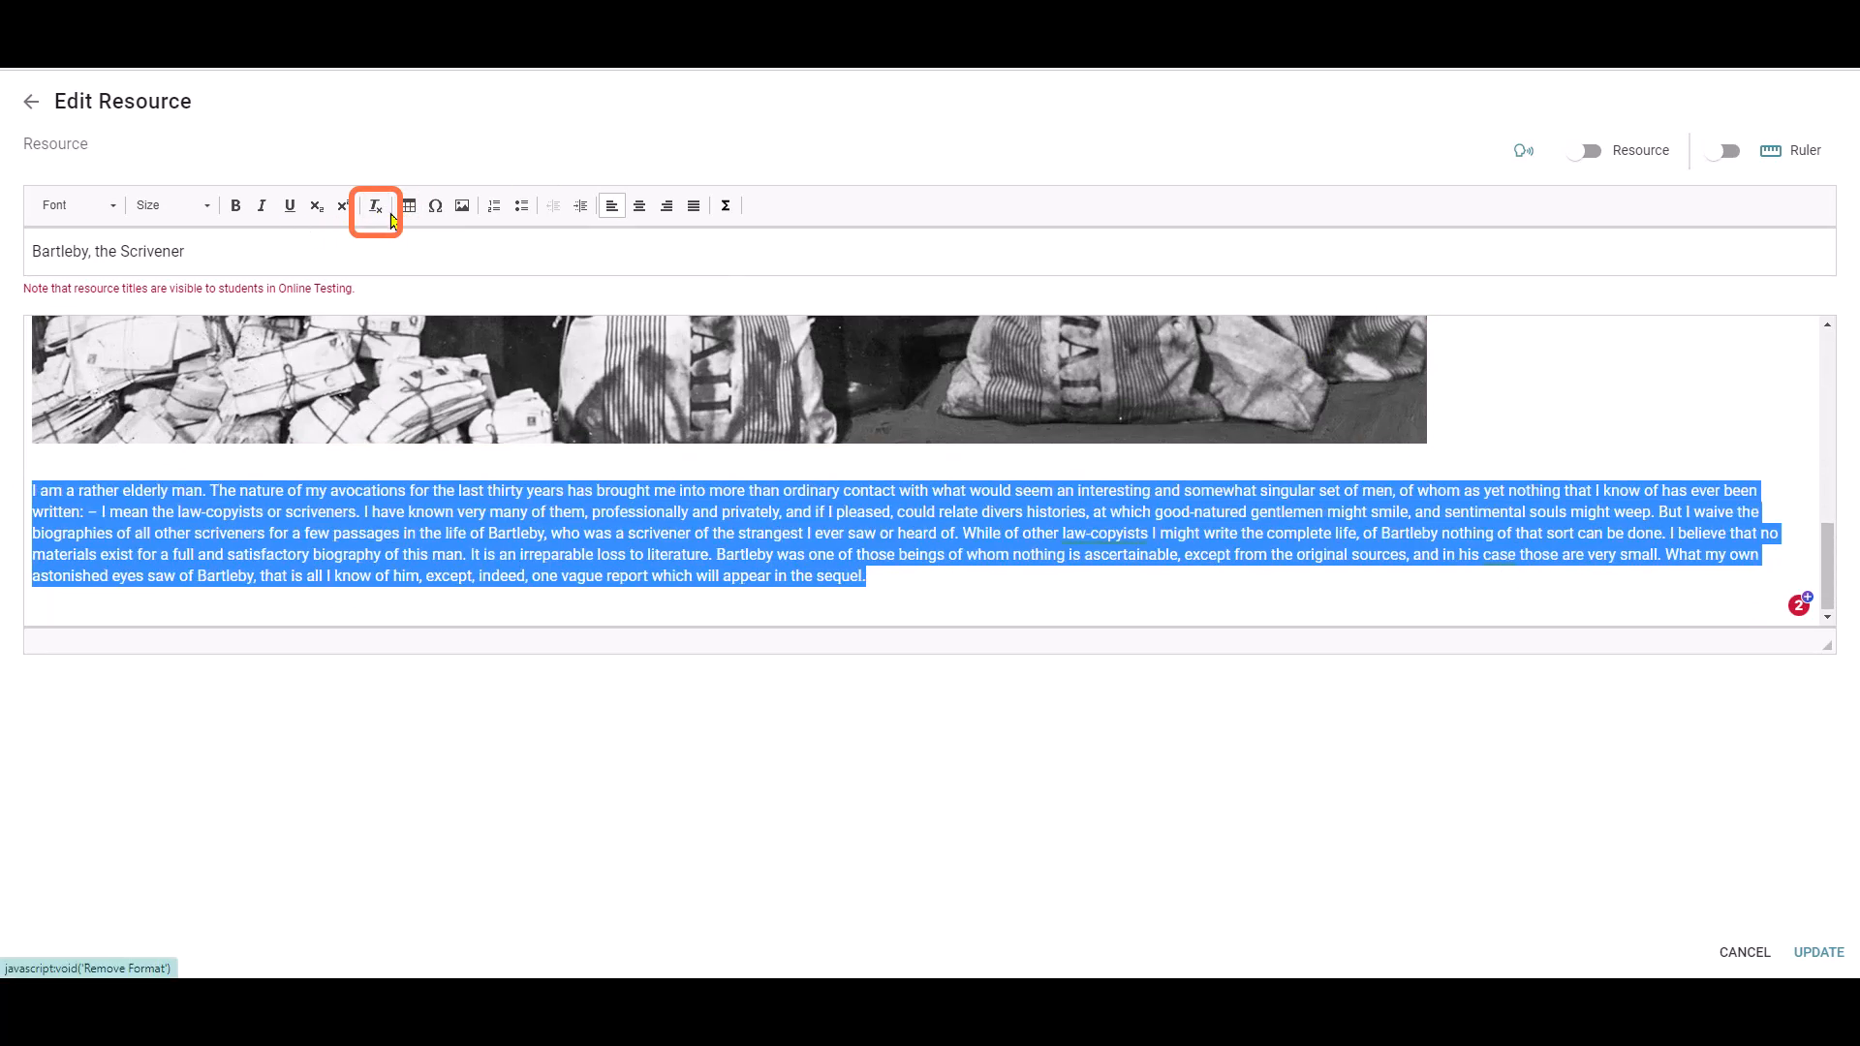
left_click(944, 586)
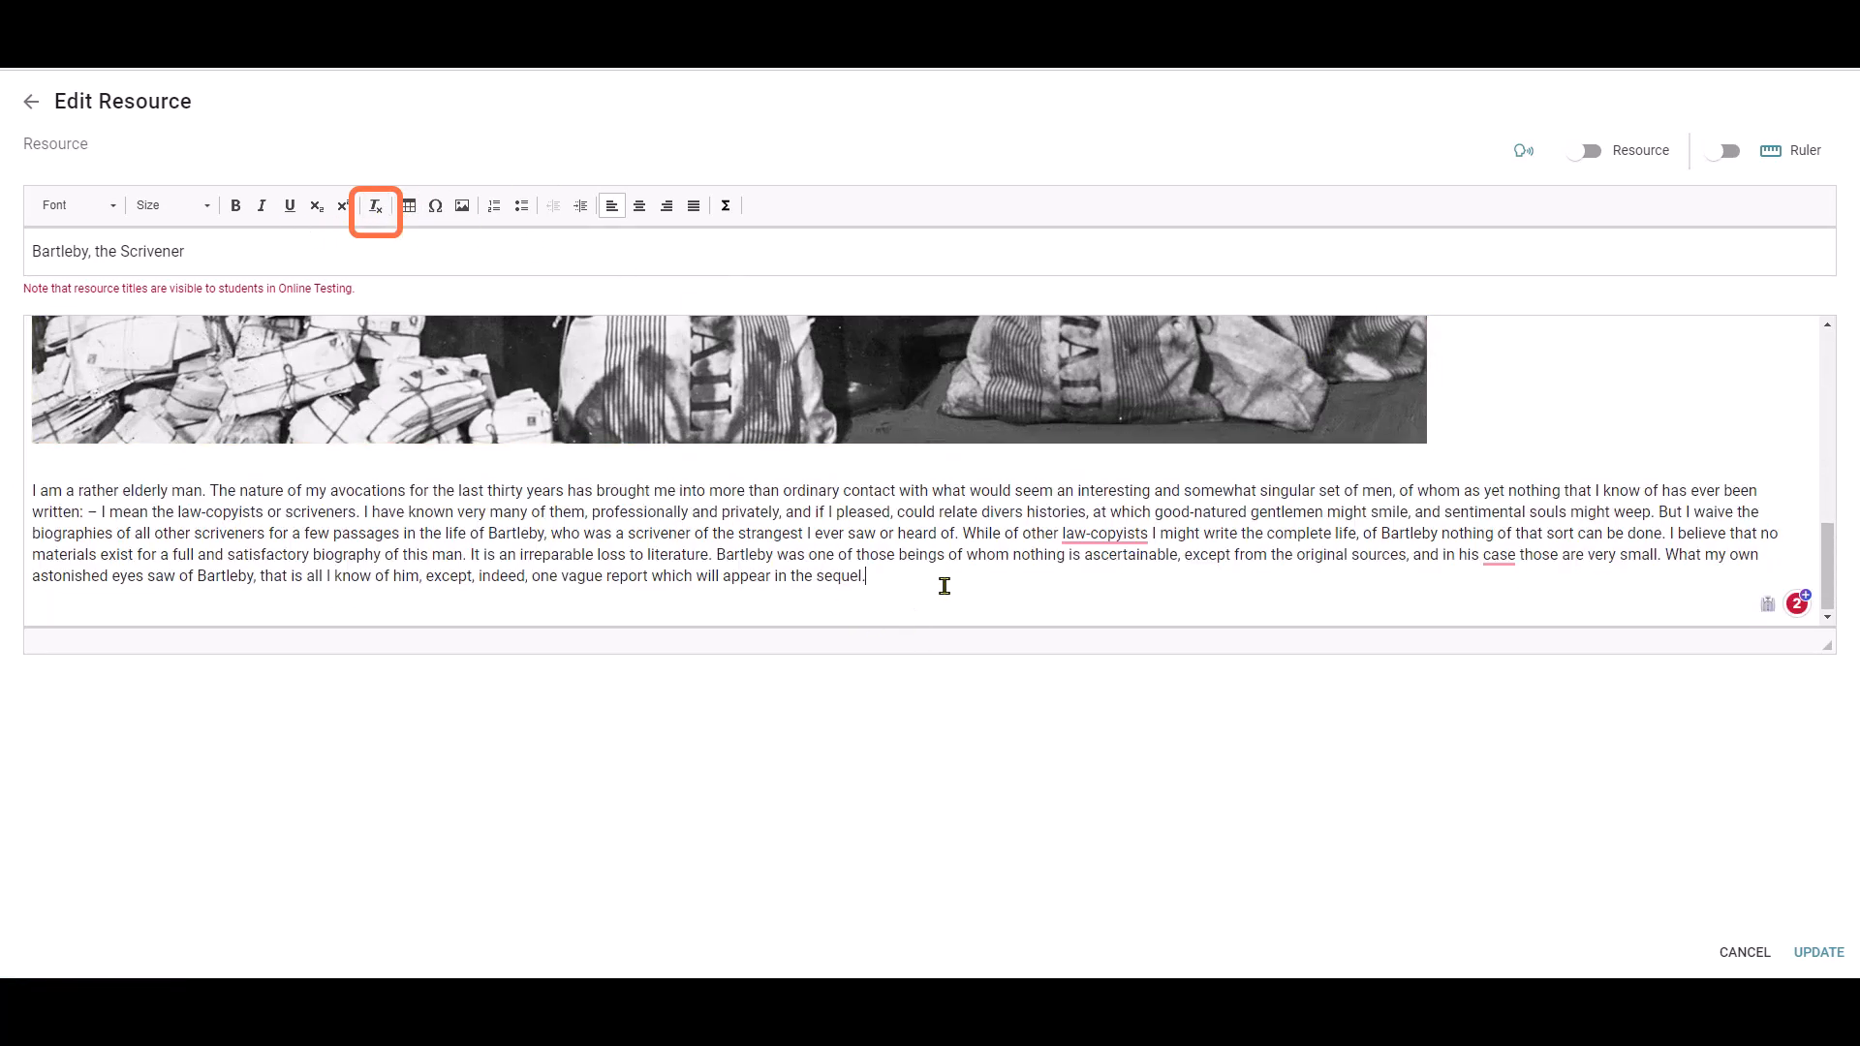
scroll(1278, 523, "up", 5)
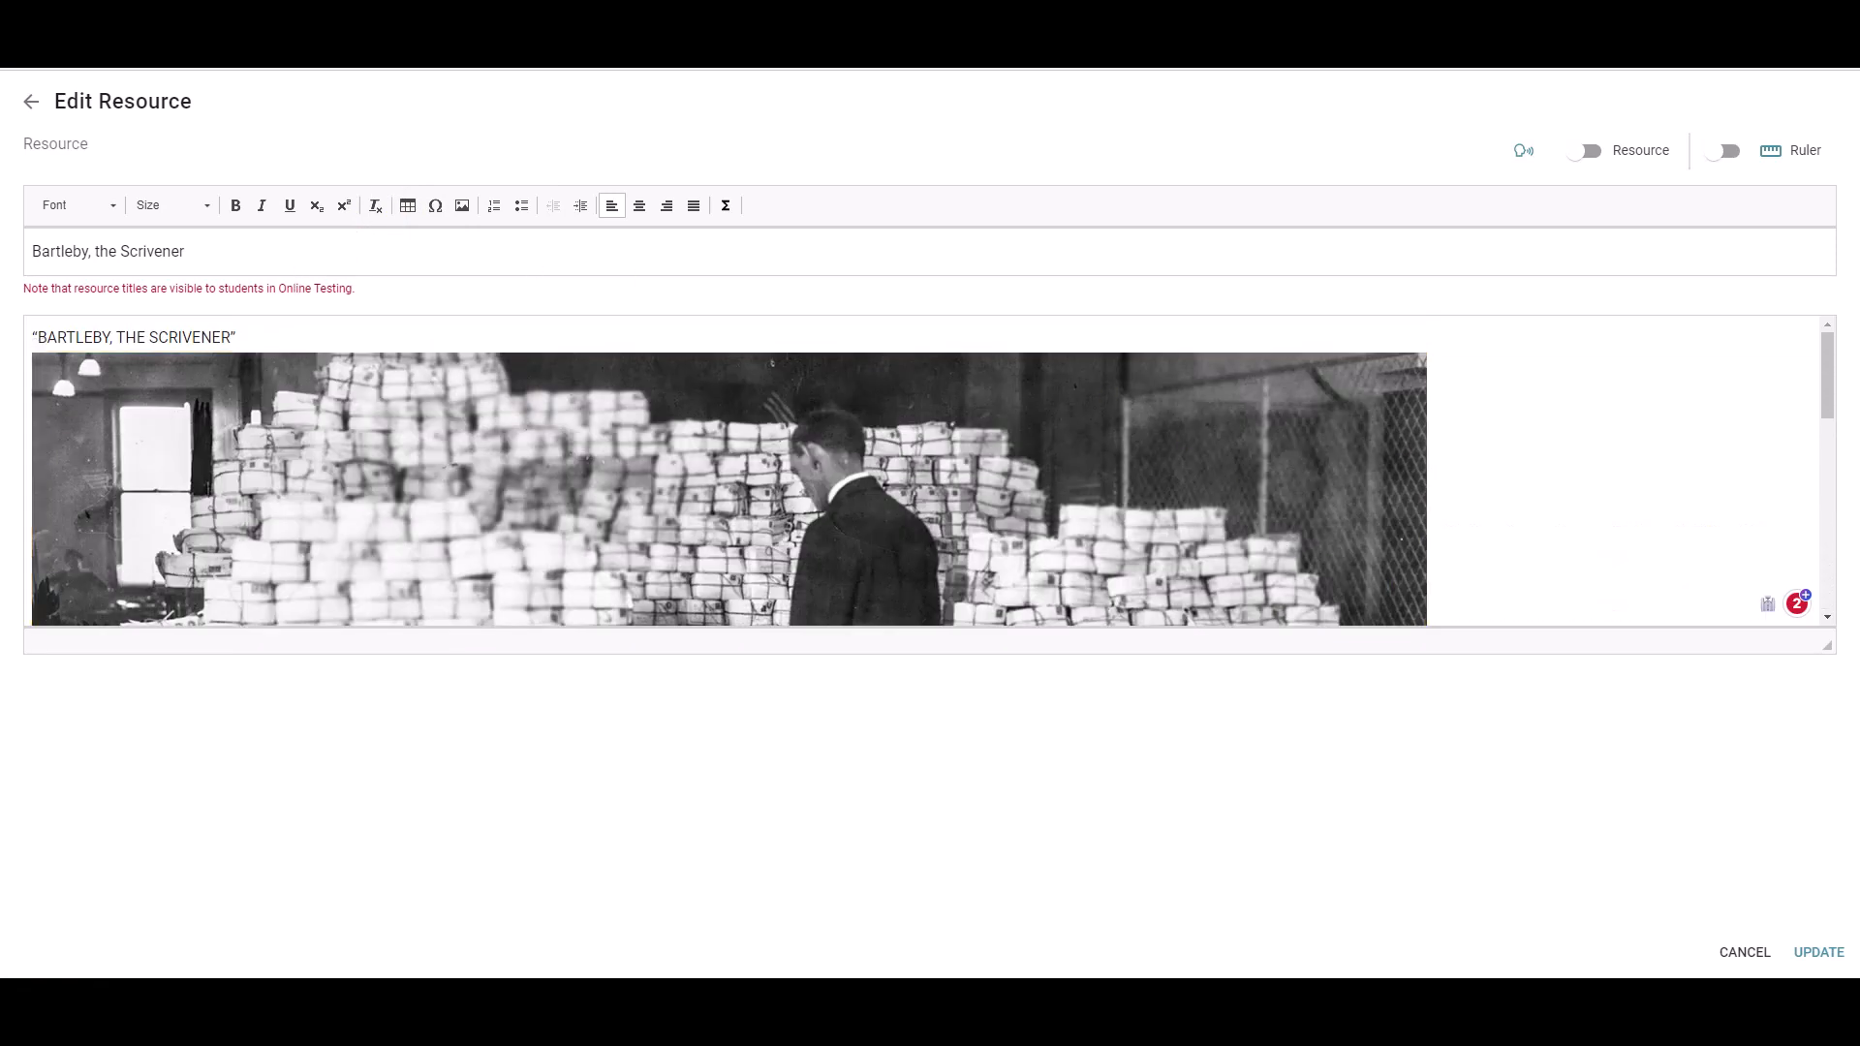
left_click(1817, 952)
Step: Preview the linked question with the White on Black color theme, check the heading and passage text, and close the preview
scroll(1735, 665, "down", 5)
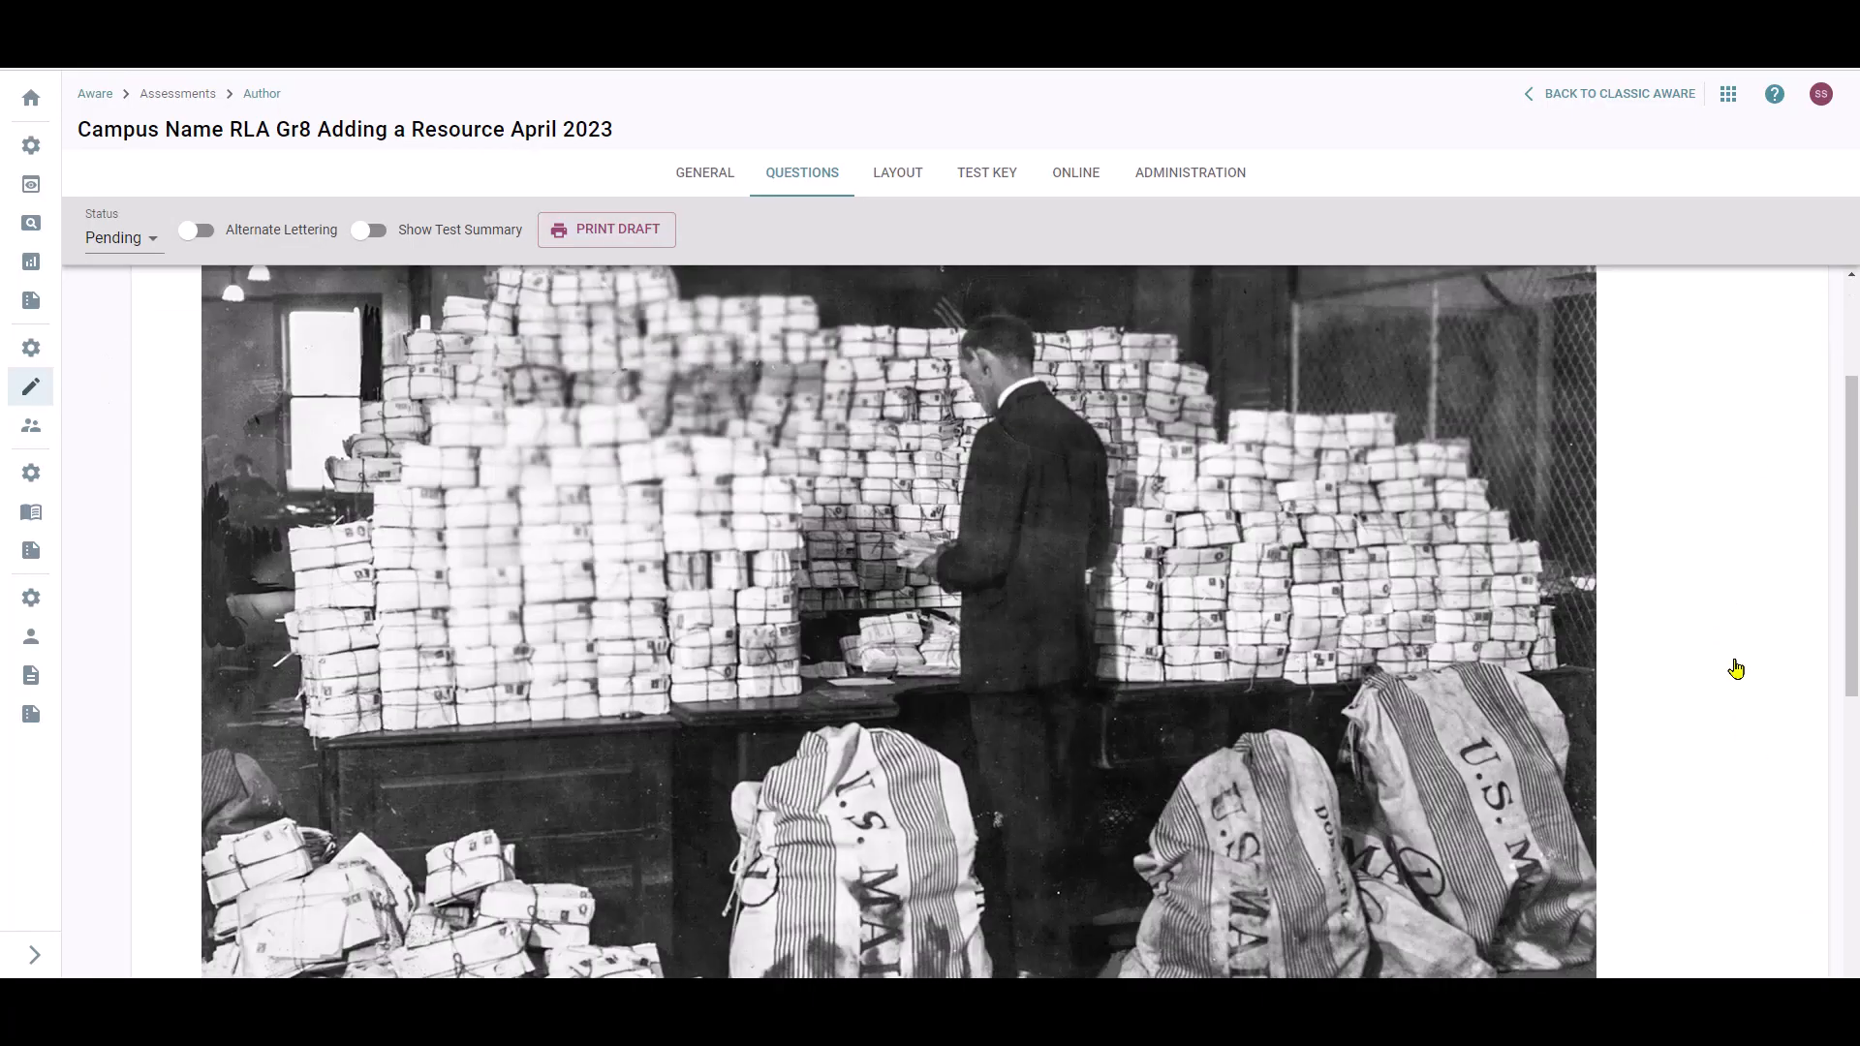
scroll(1735, 664, "down", 3)
left_click(1689, 686)
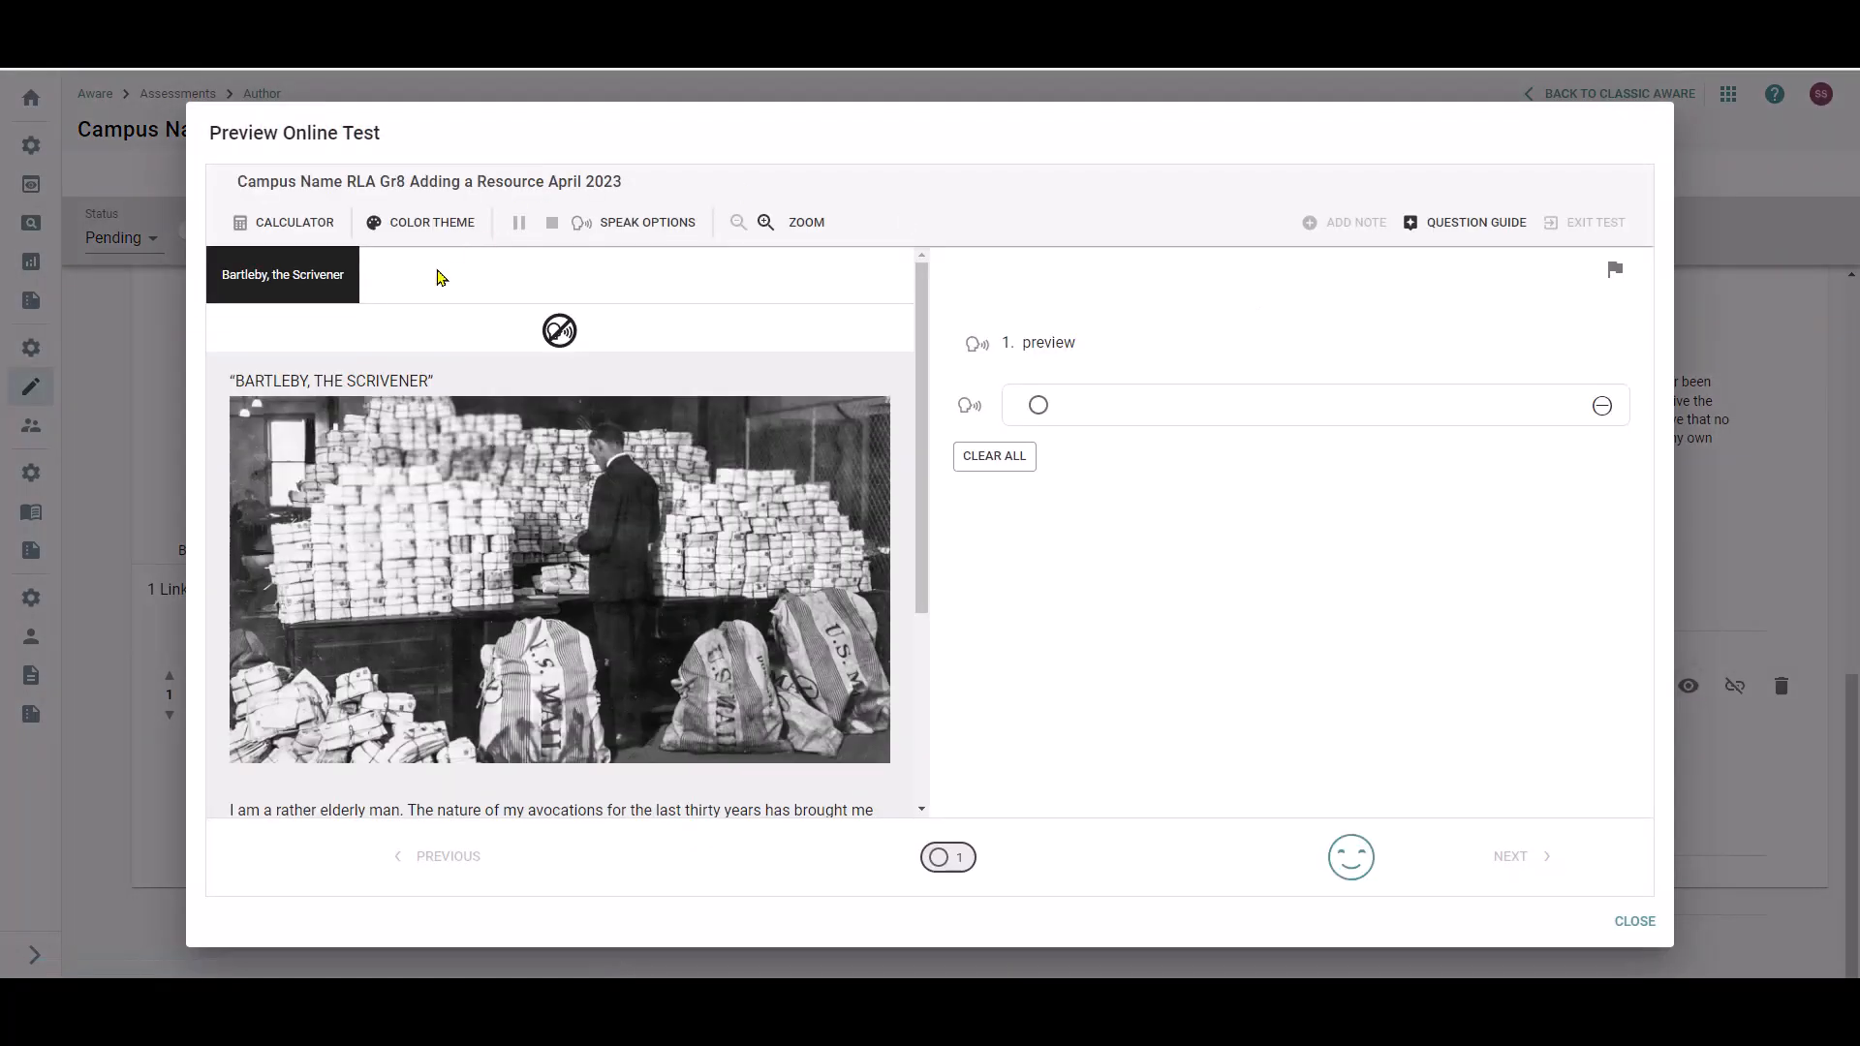
left_click(400, 232)
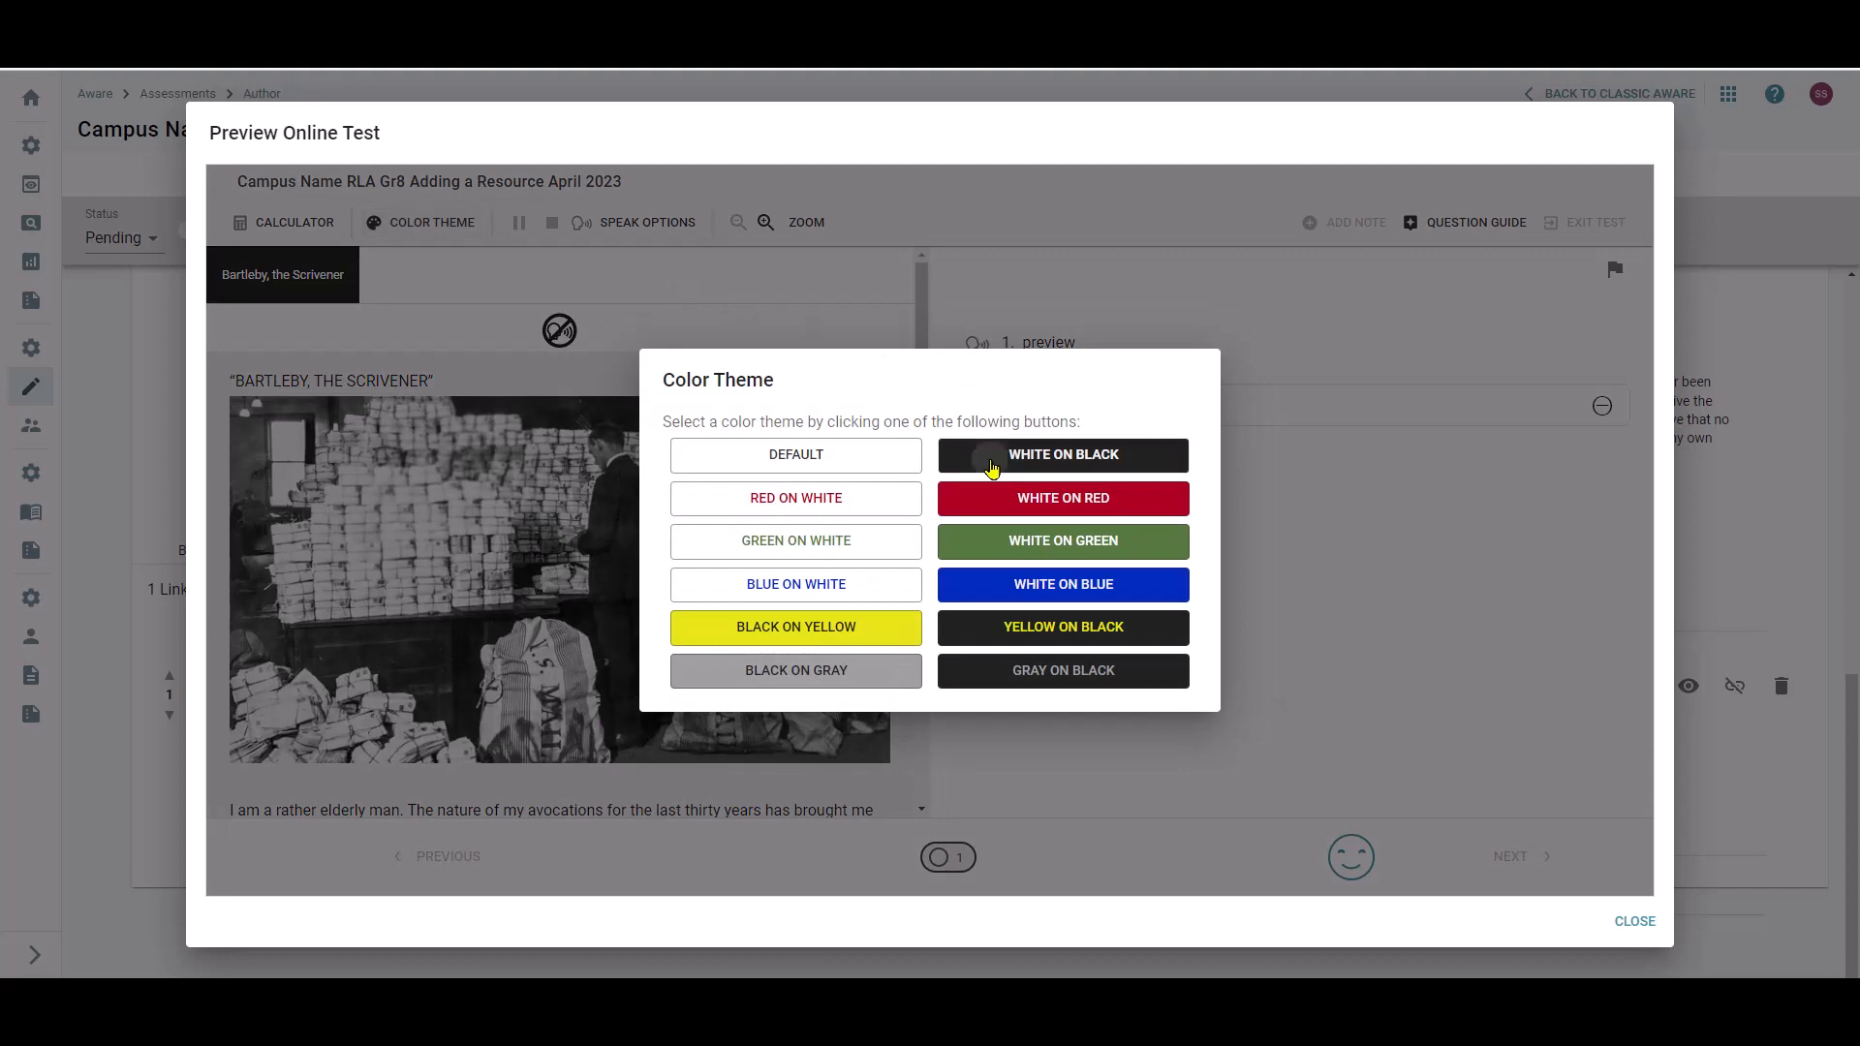
left_click(978, 452)
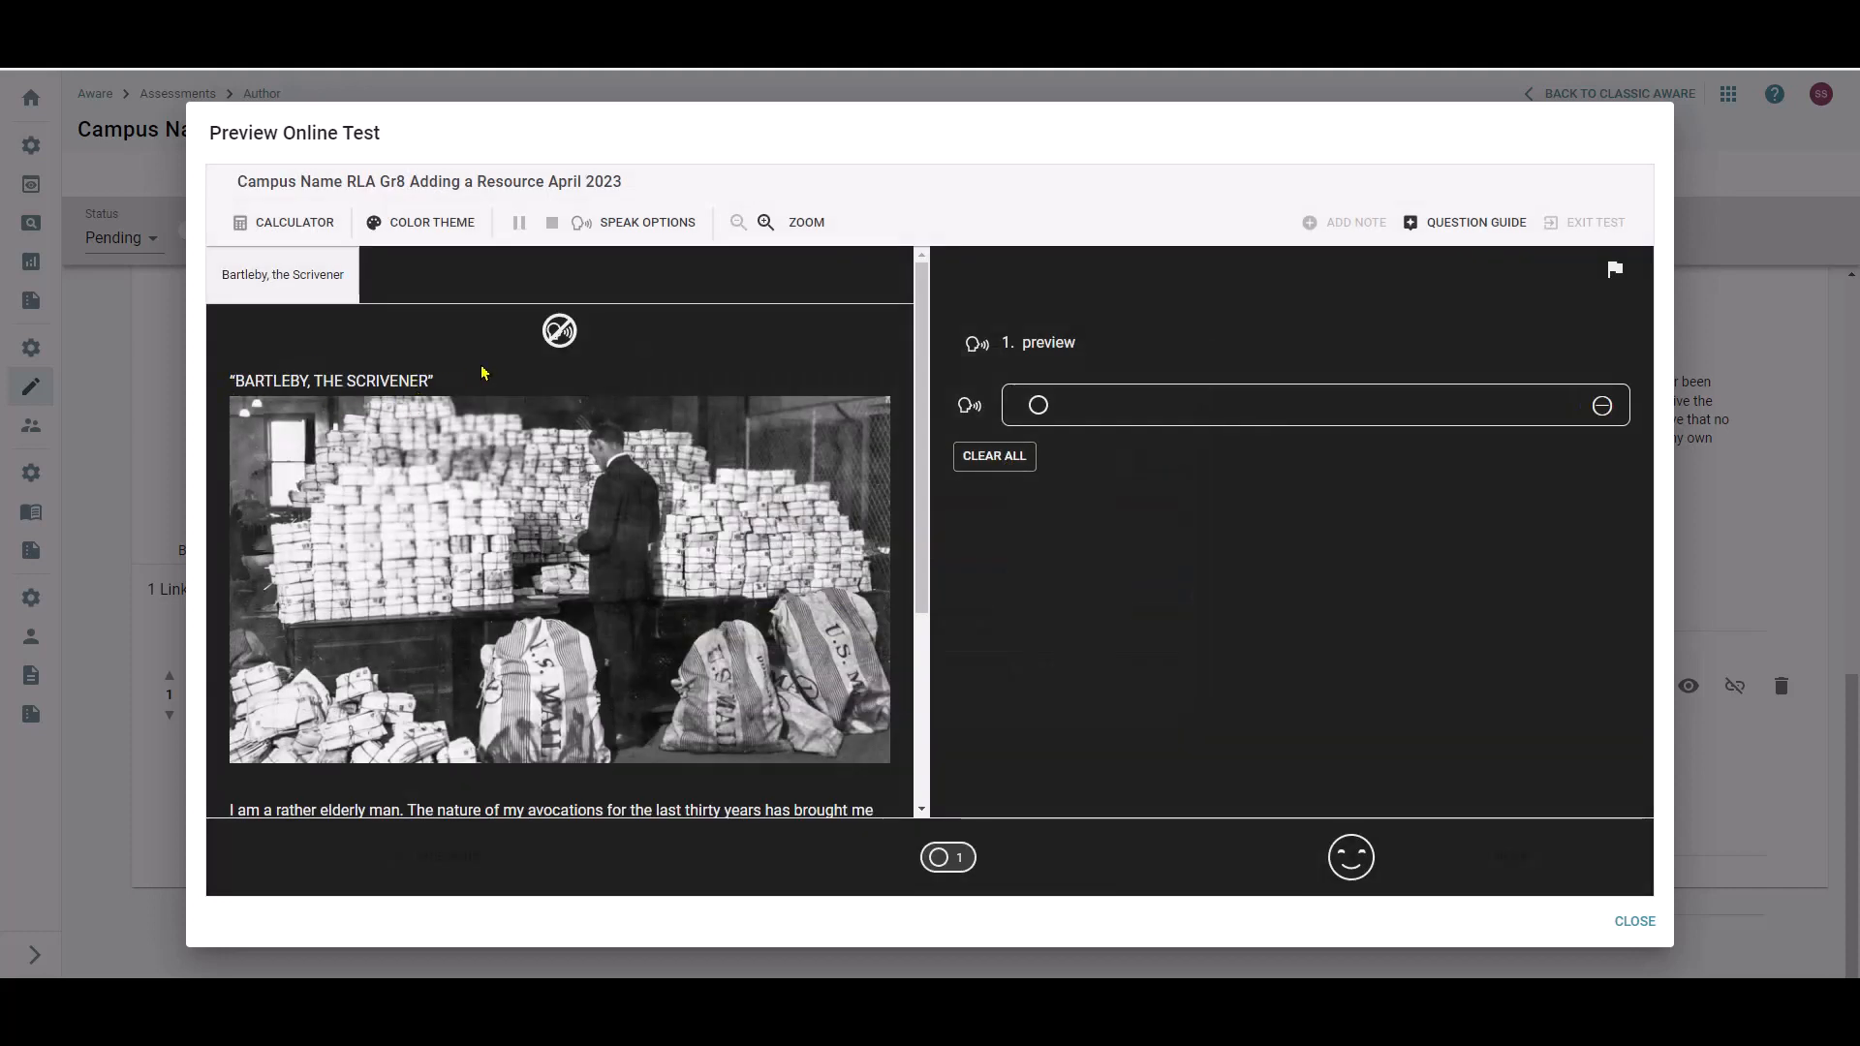
scroll(661, 544, "down", 3)
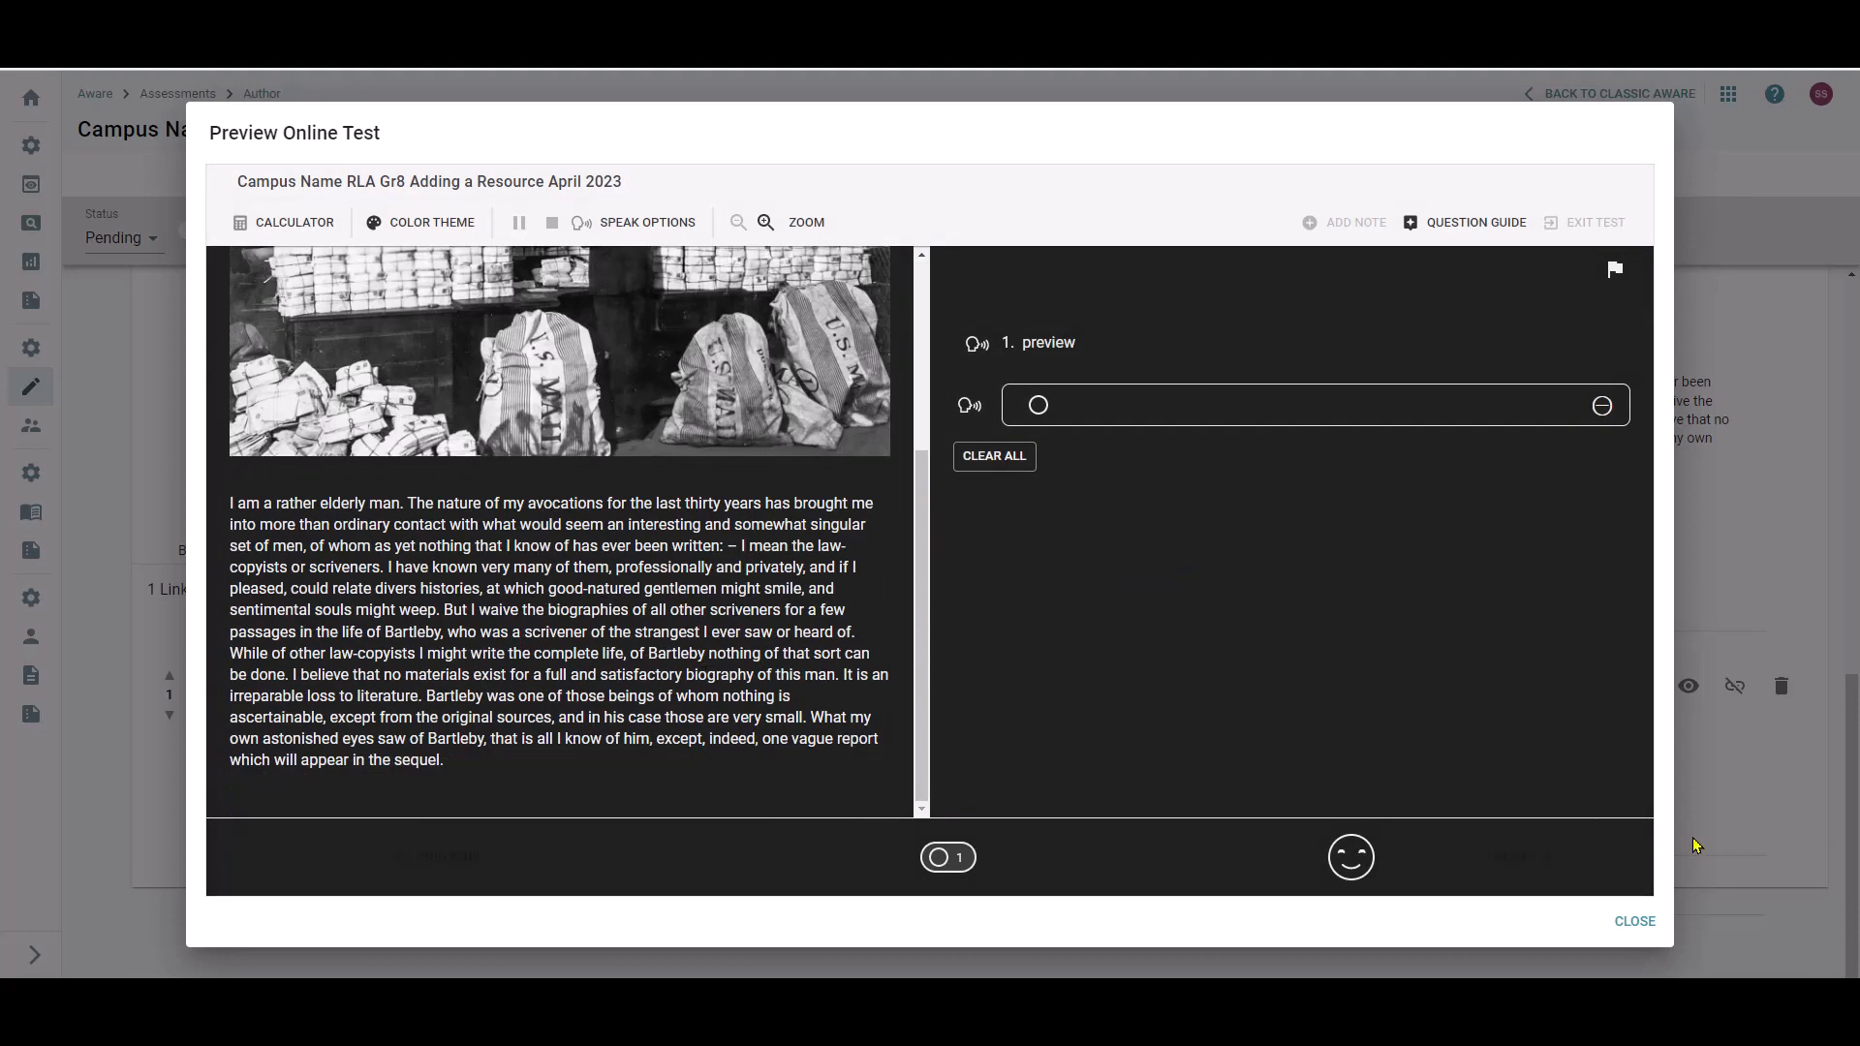
left_click(1634, 921)
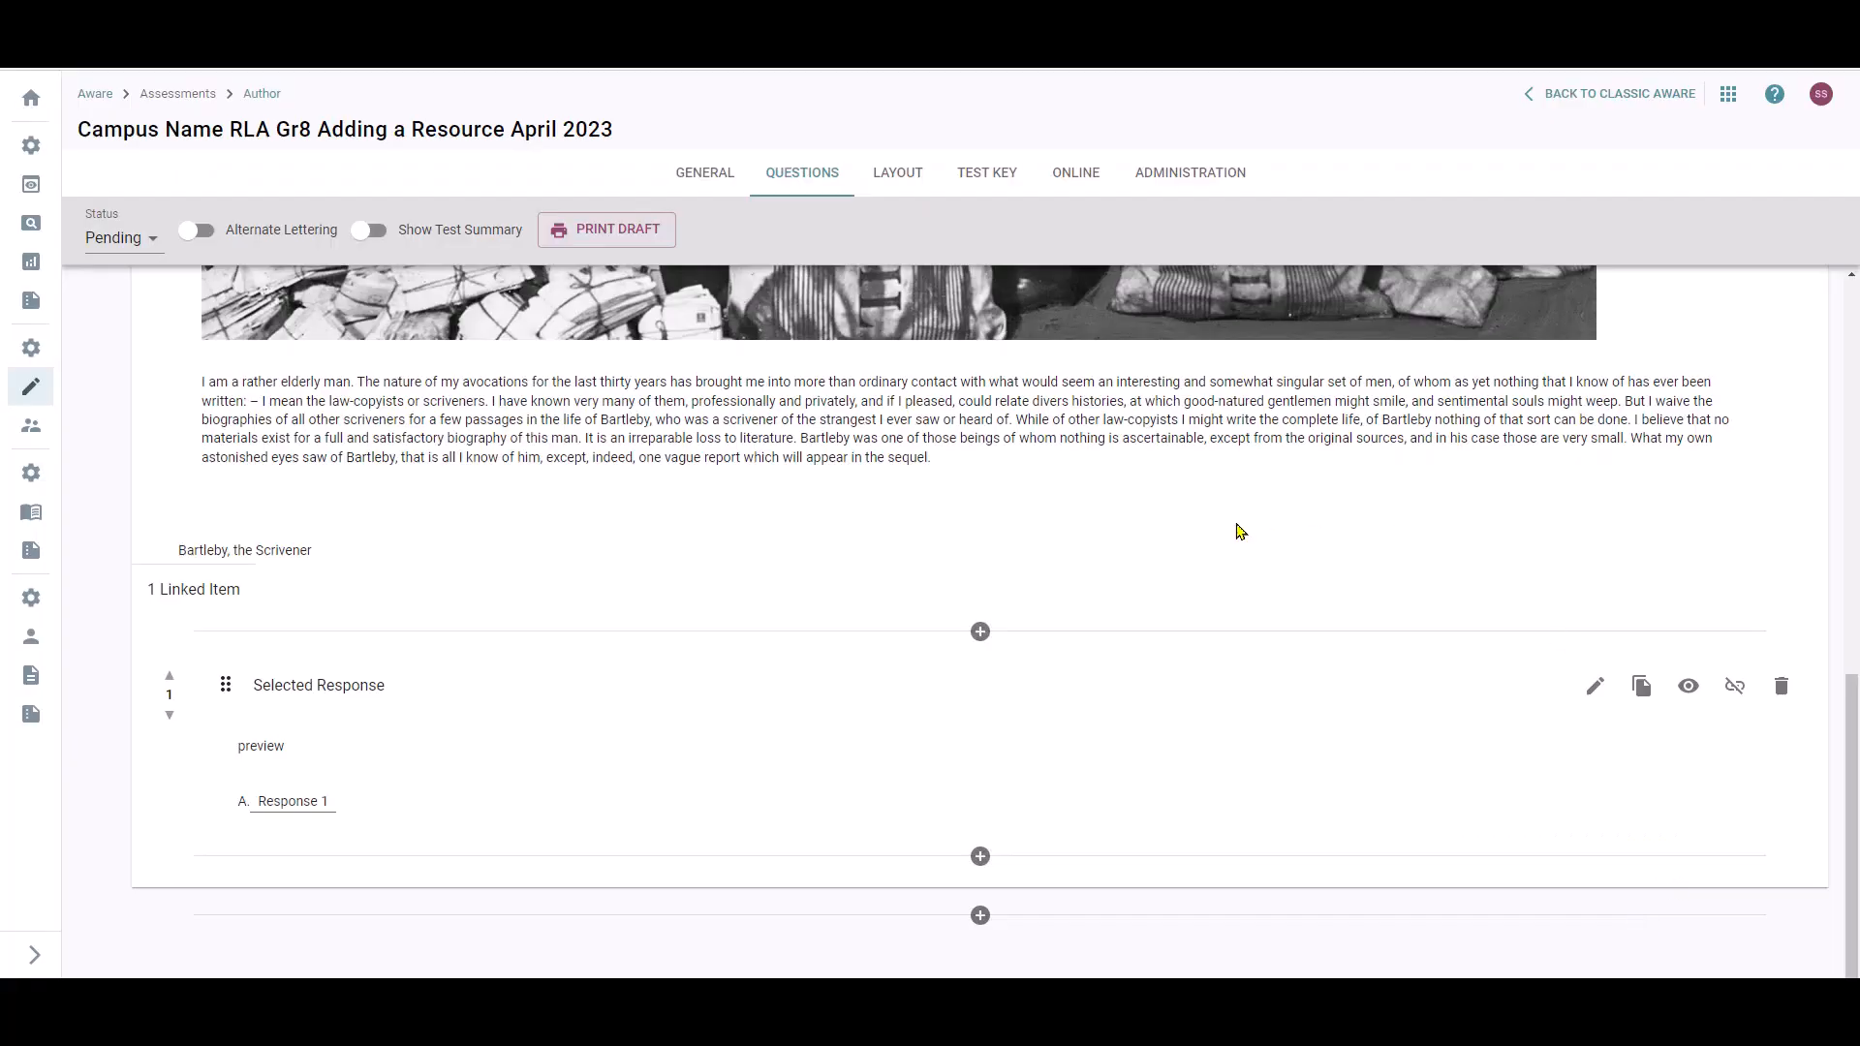
Step: Open the resource for editing and make the "BARTLEBY, THE SCRIVENER" heading bold, size 24 and centered
scroll(1210, 581, "up", 8)
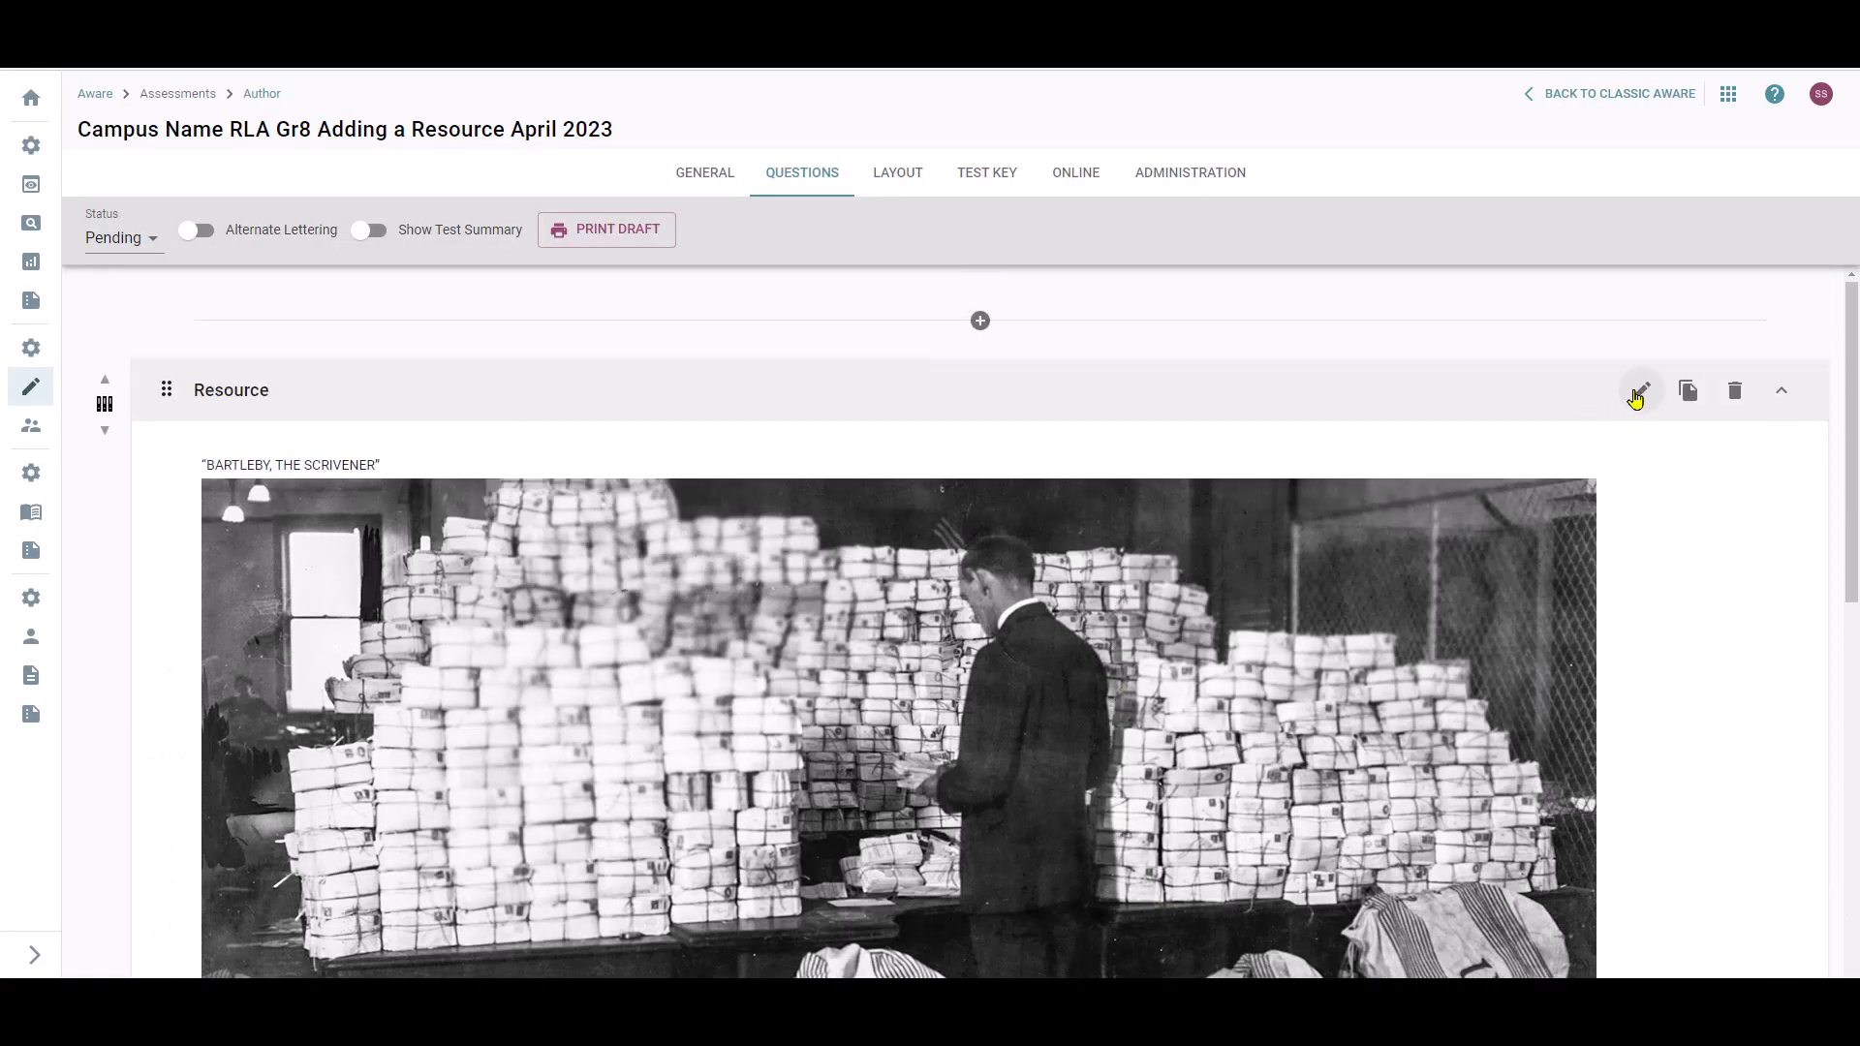
left_click(1638, 395)
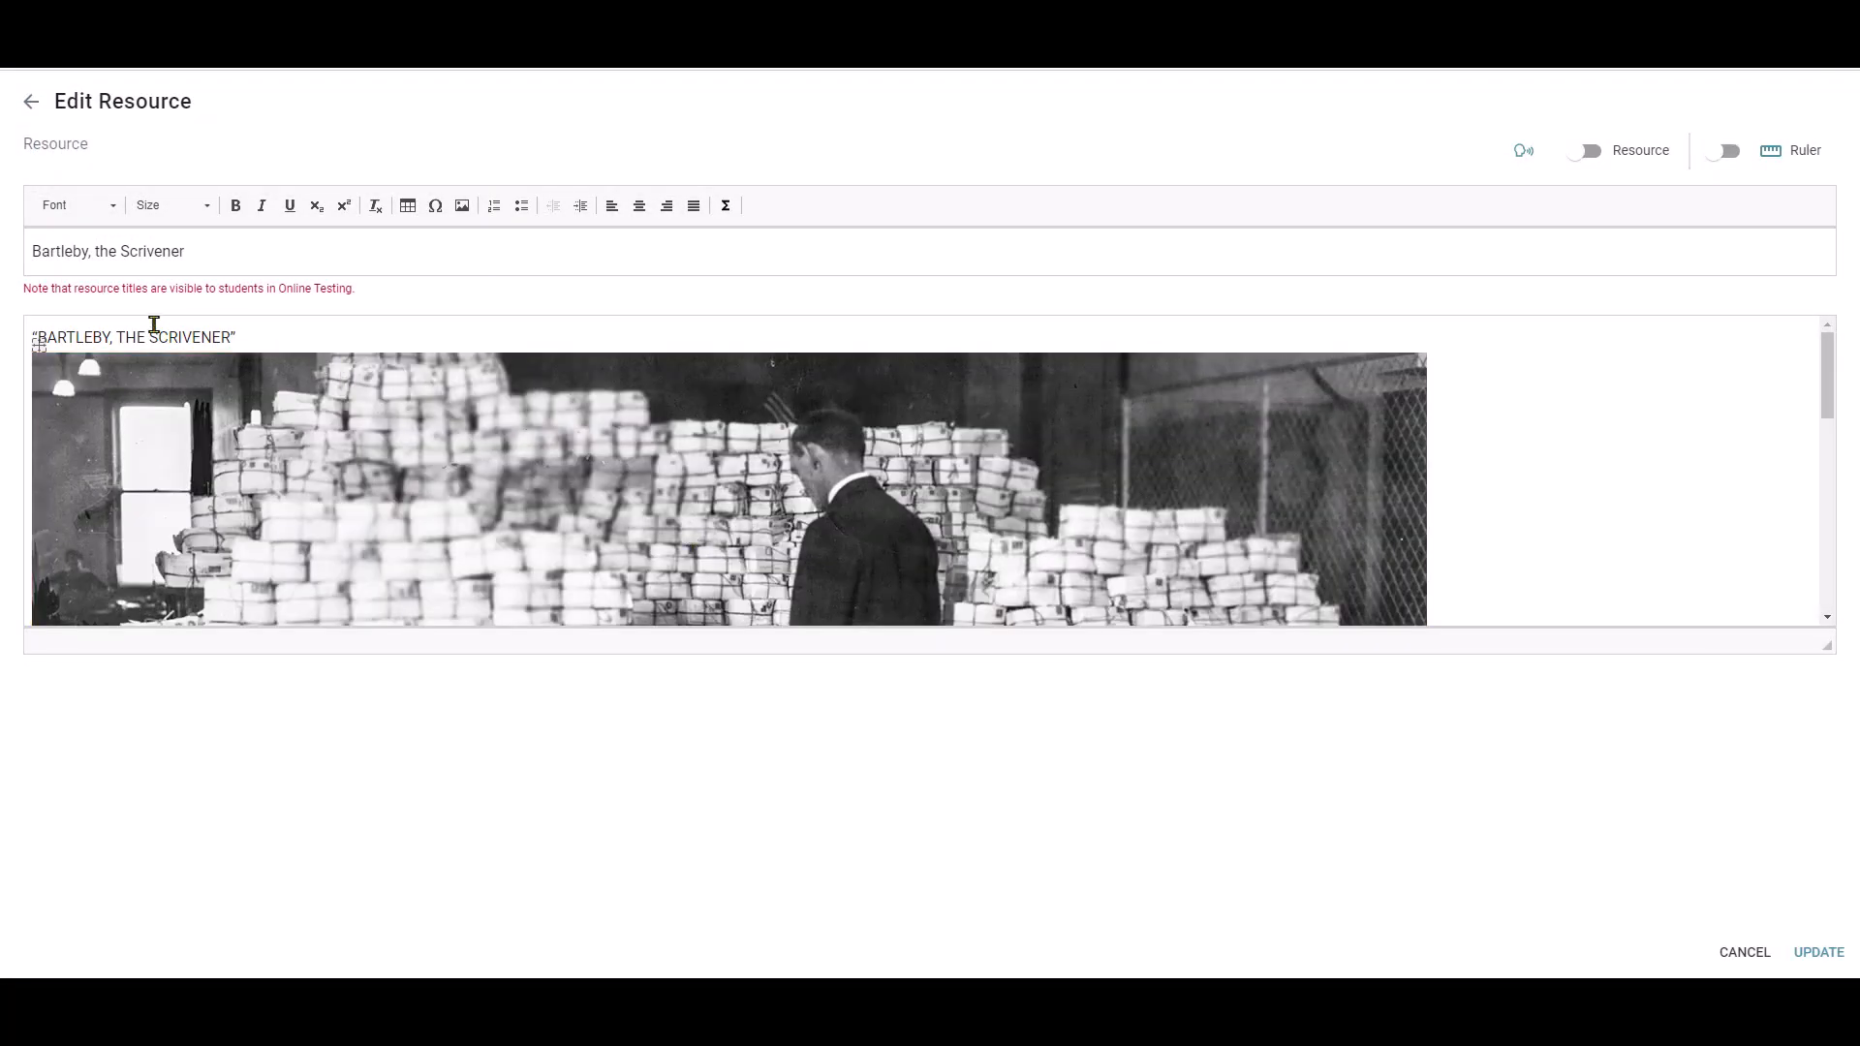
left_click_drag(276, 336, 15, 356)
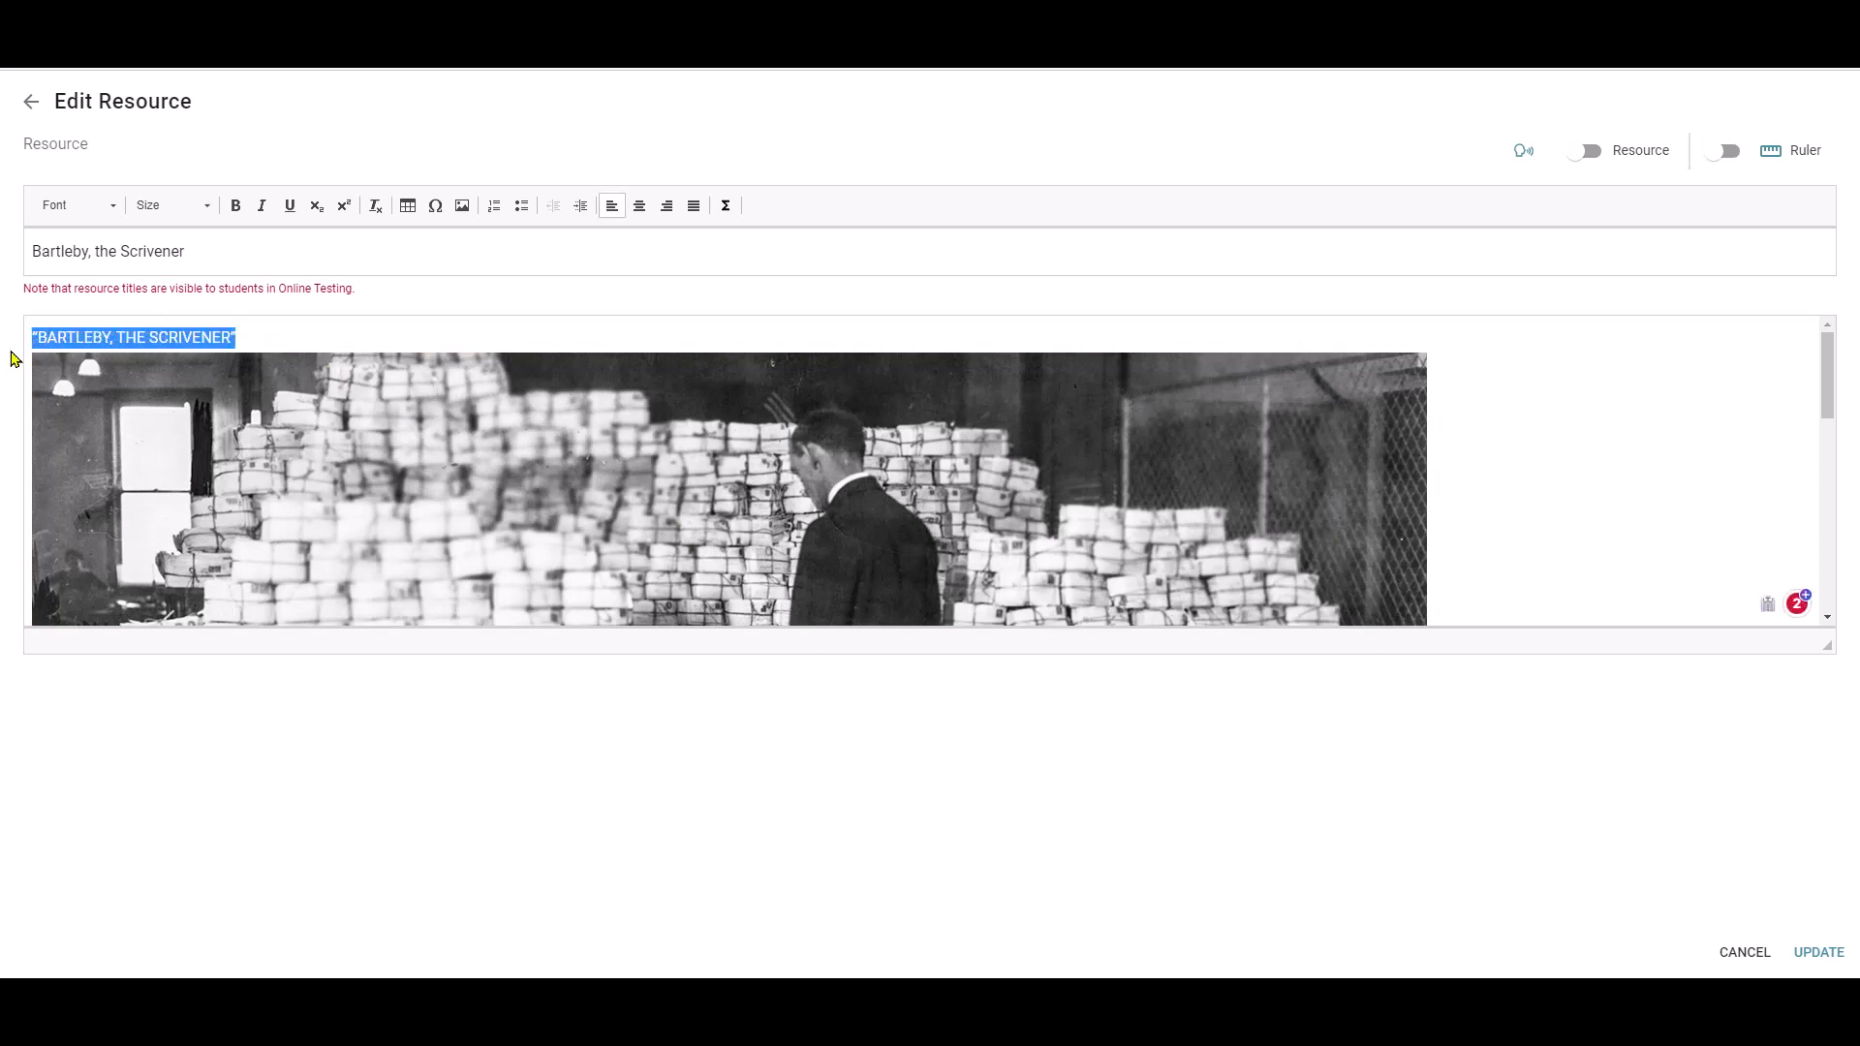
left_click(235, 206)
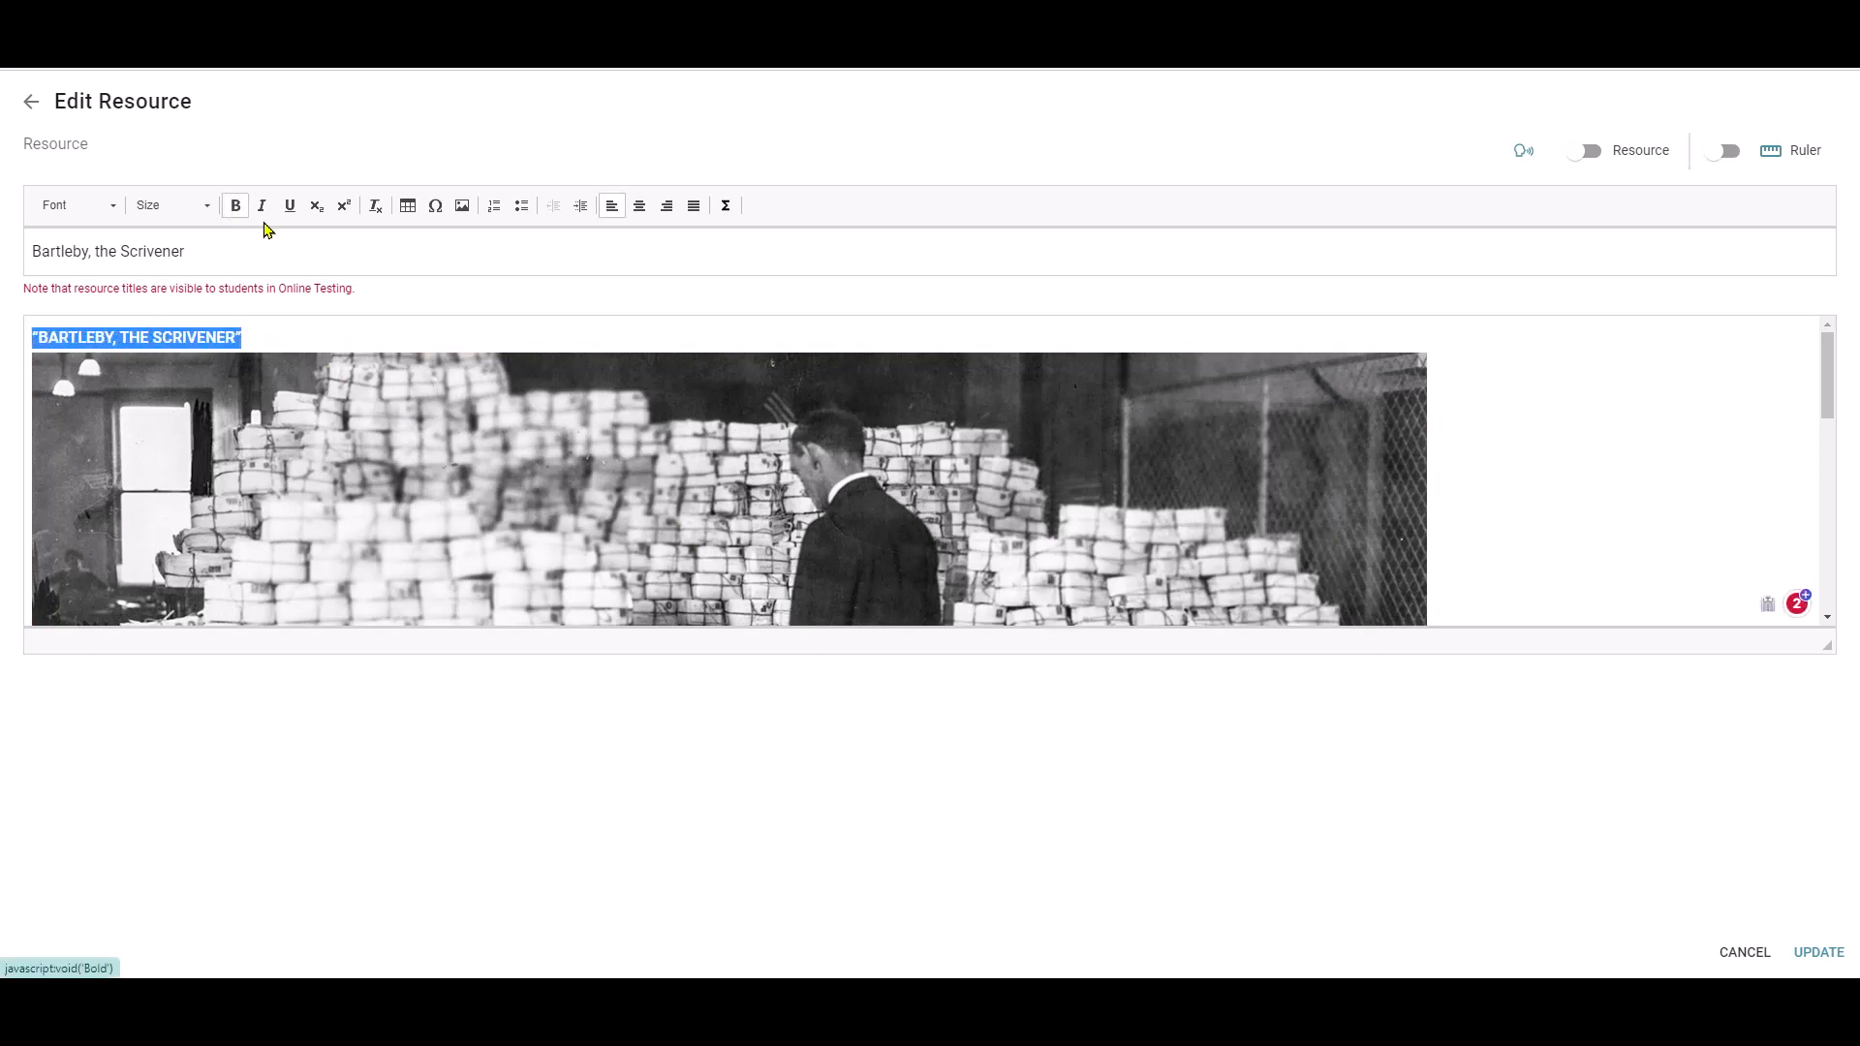
left_click(184, 205)
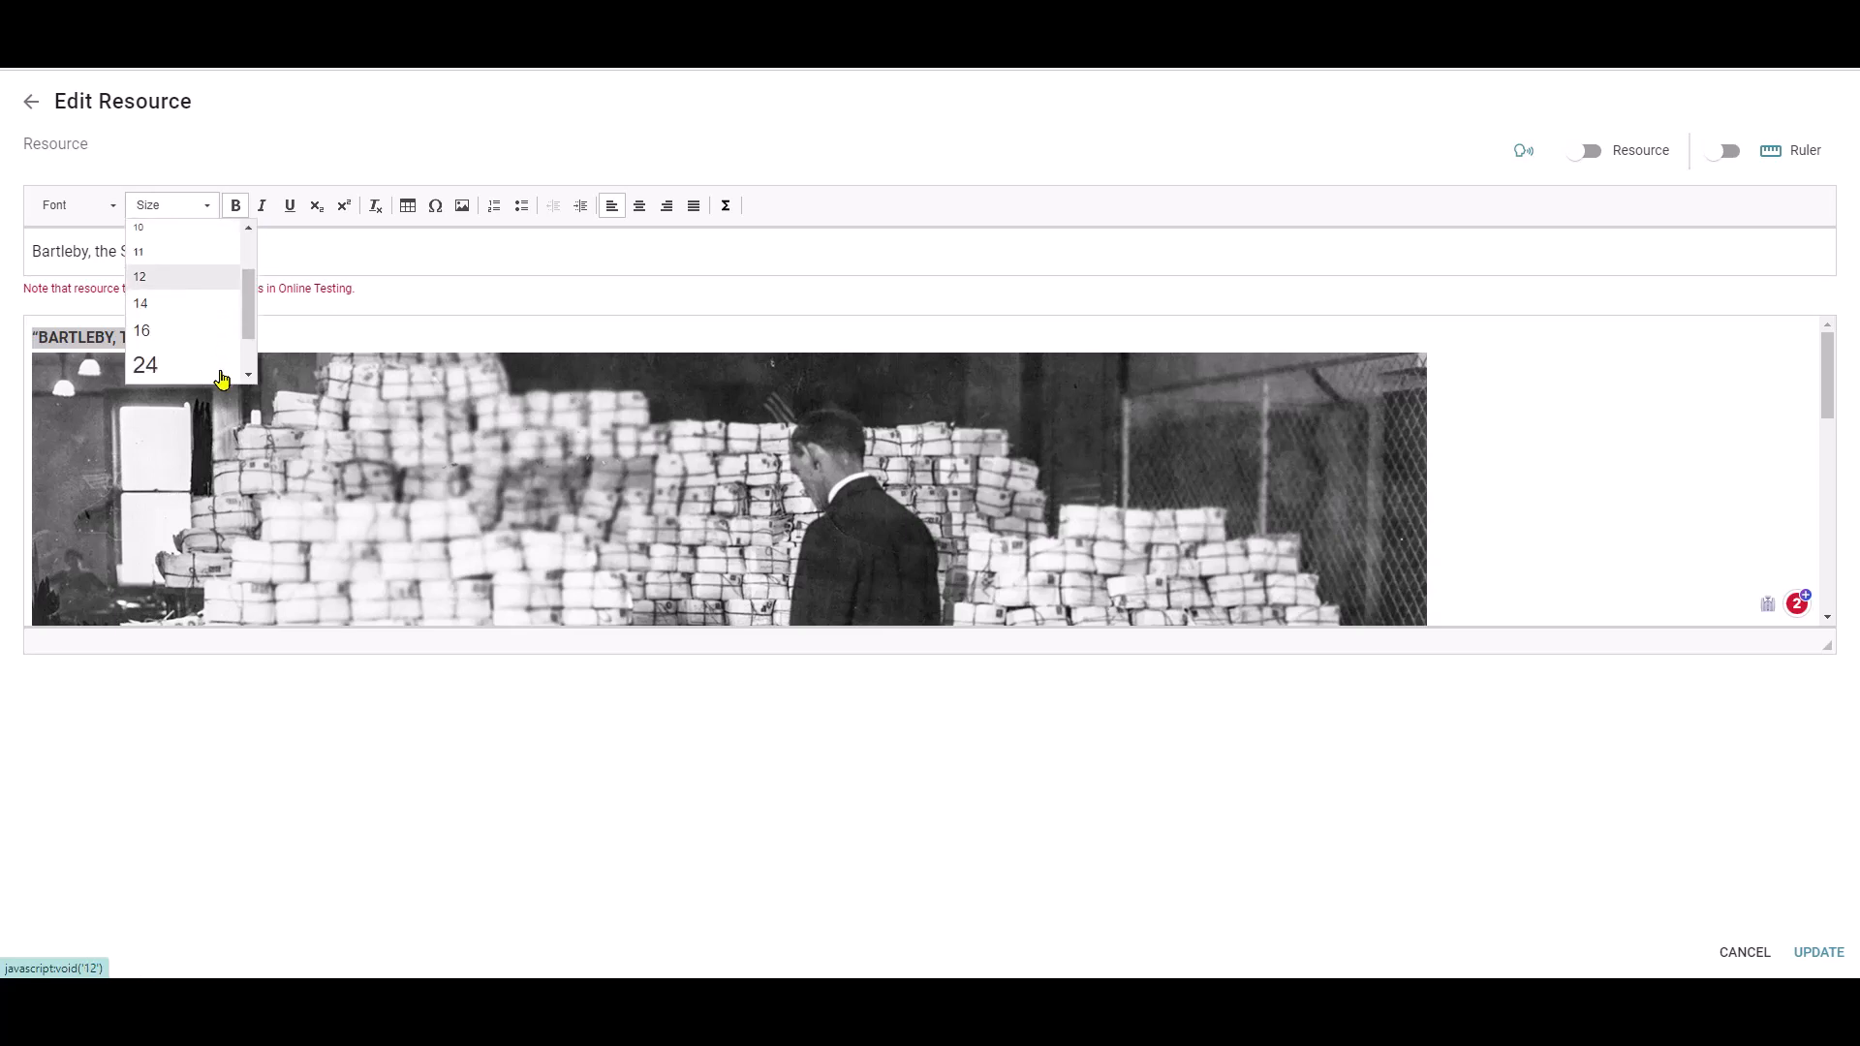
left_click(204, 302)
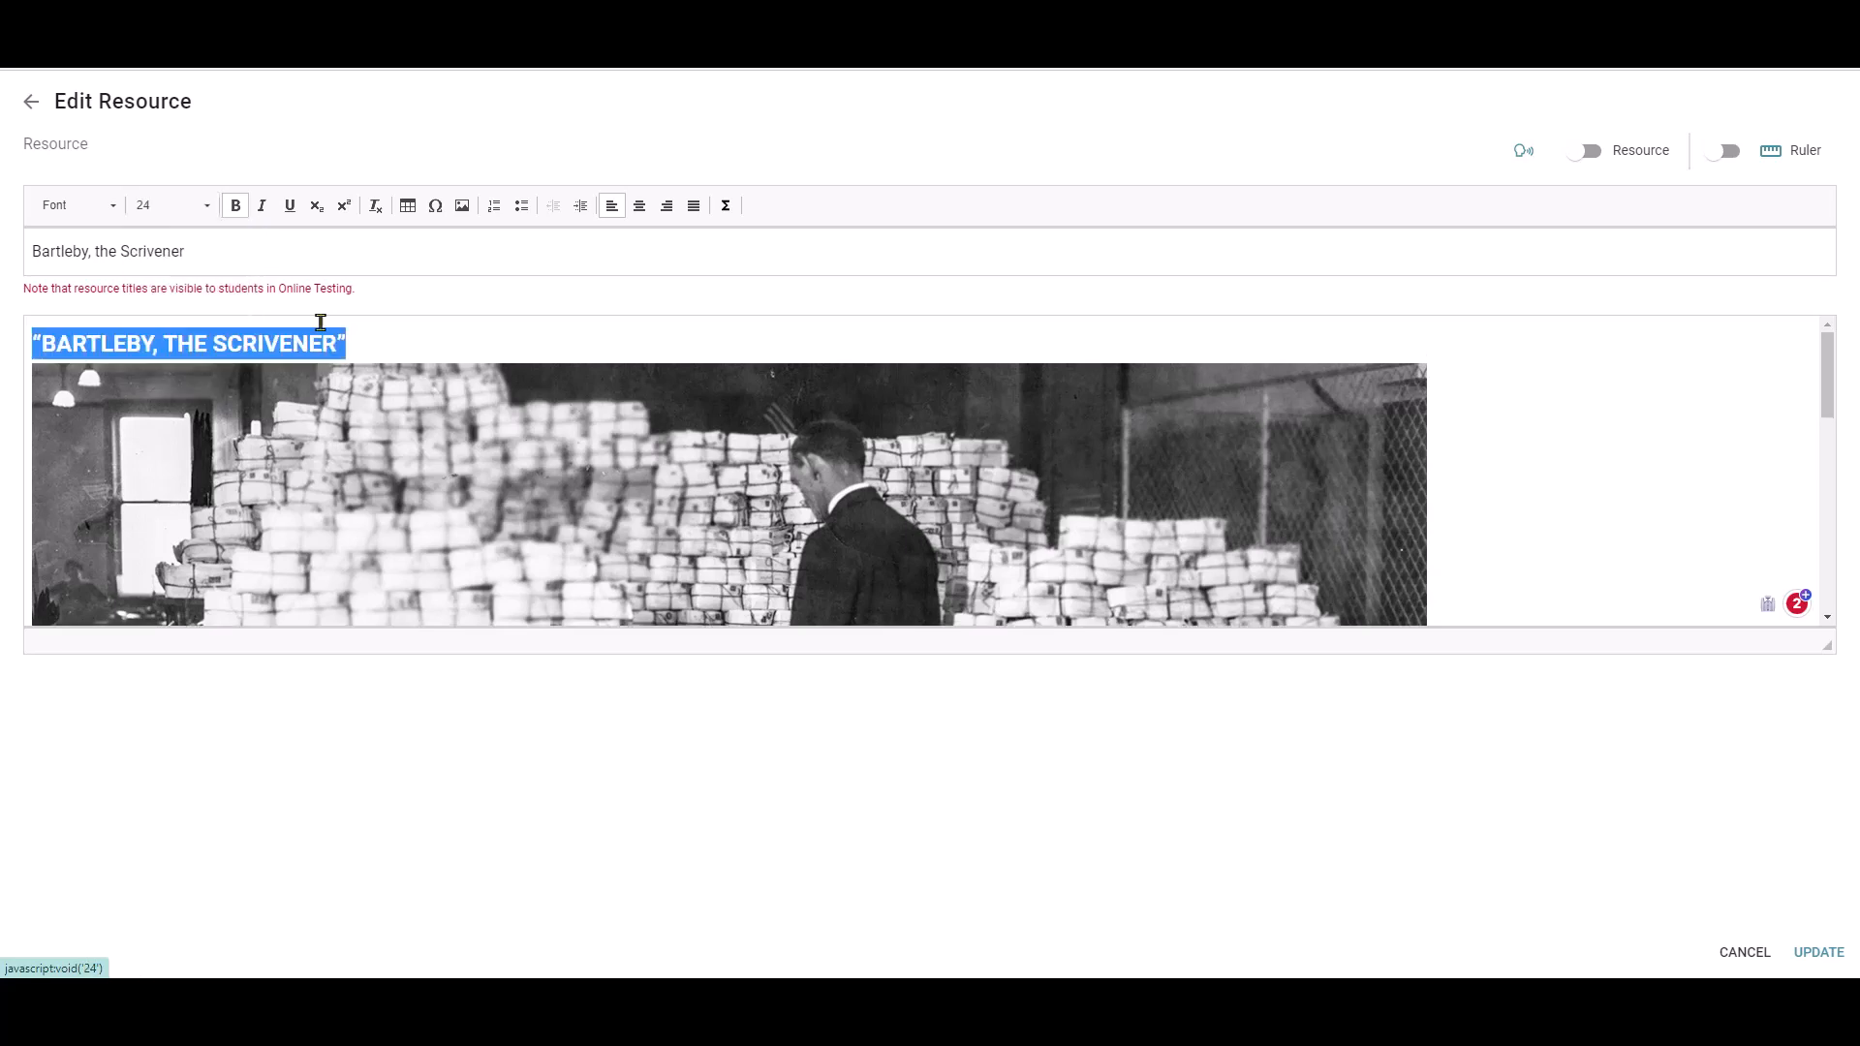
left_click(640, 206)
Step: Shrink the picture below the heading to about half its width, keeping its proportions
left_click(1330, 472)
scroll(1507, 489, "down", 7)
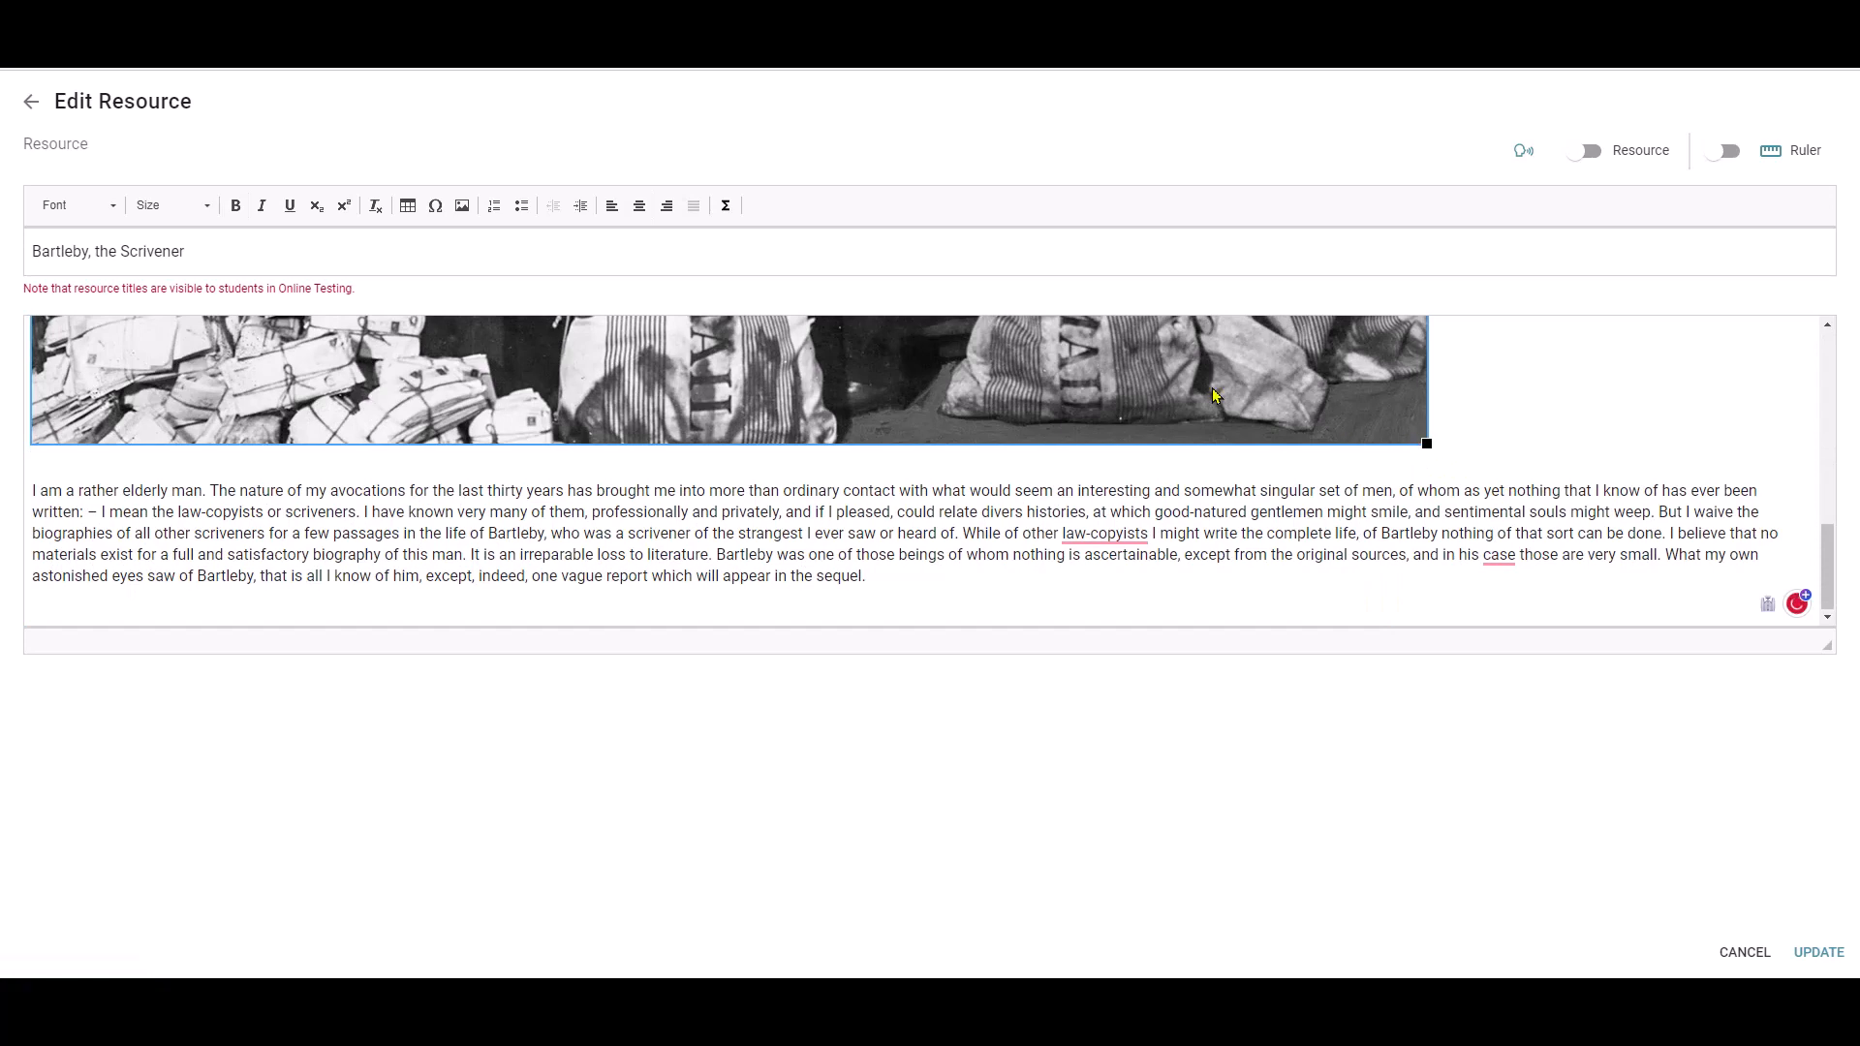
left_click_drag(1428, 444, 747, 381)
scroll(752, 466, "up", 4)
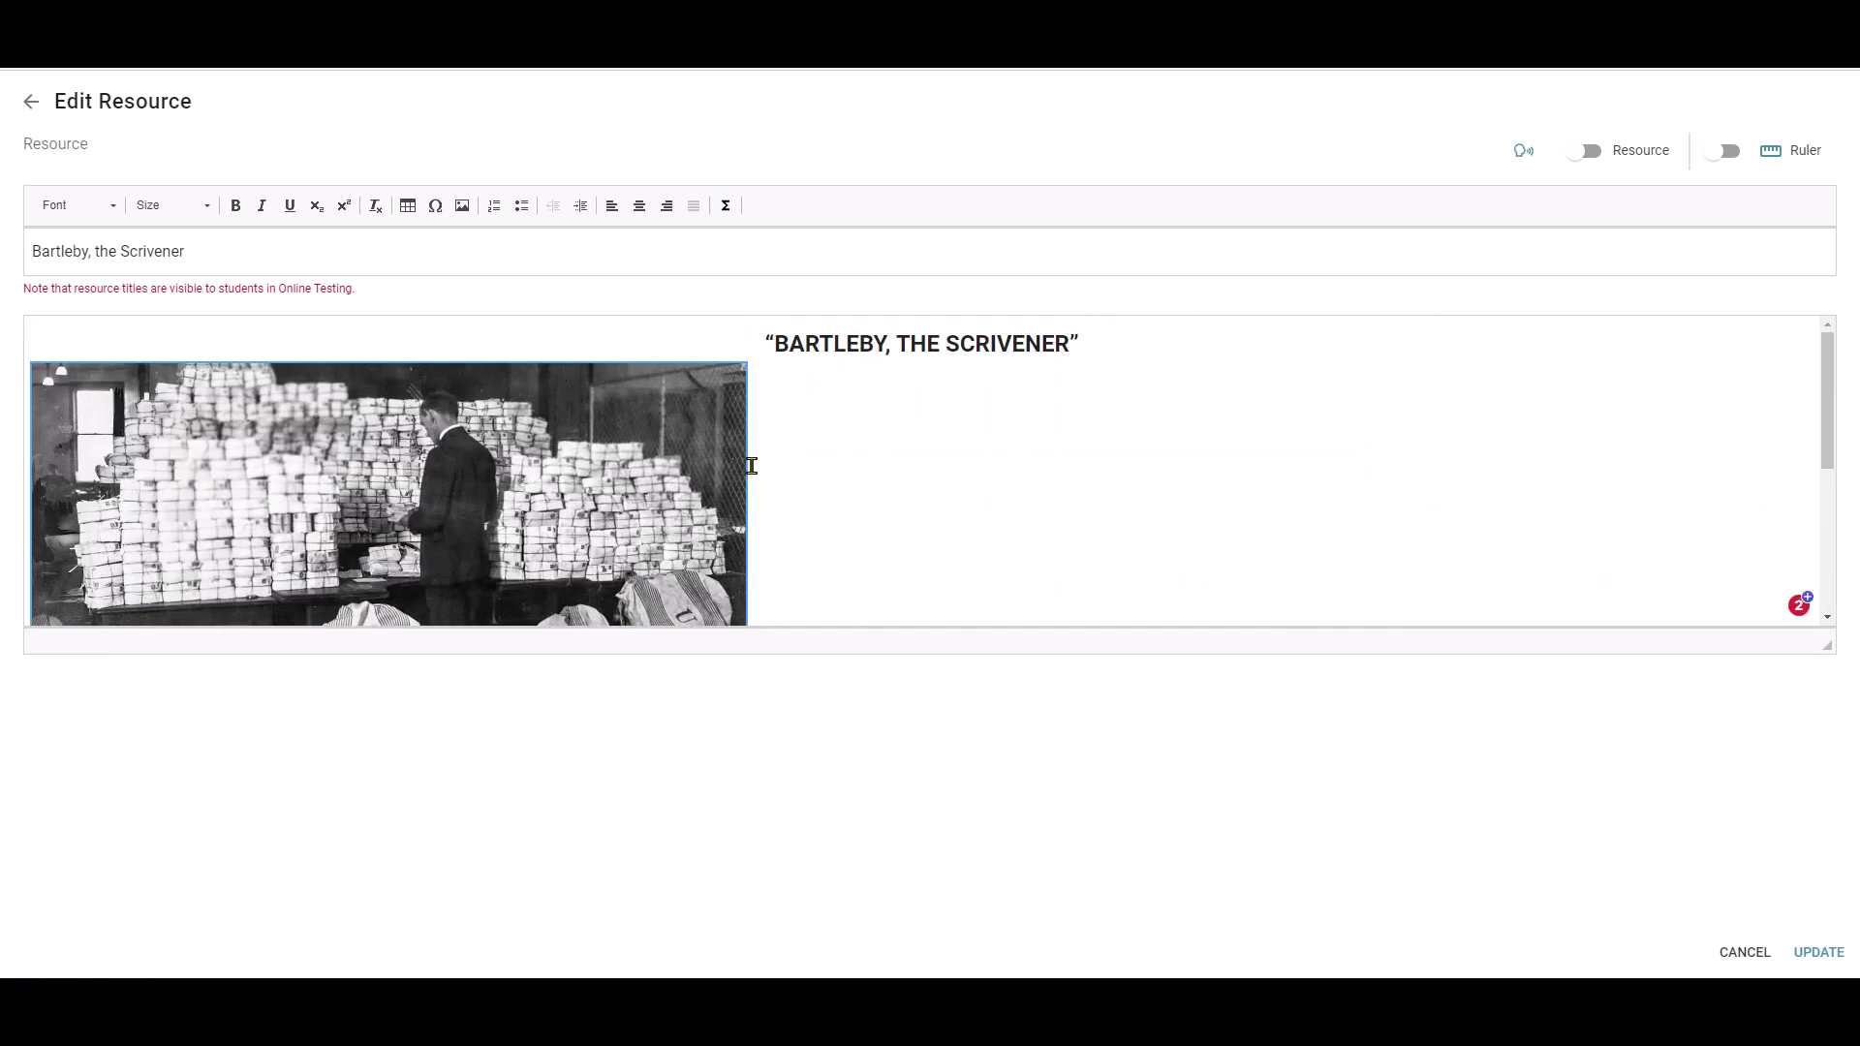
Step: Make the word "years" bold and "contact" italic in the passage's first lines, and save the updated resource
scroll(834, 463, "down", 4)
double_click(535, 492)
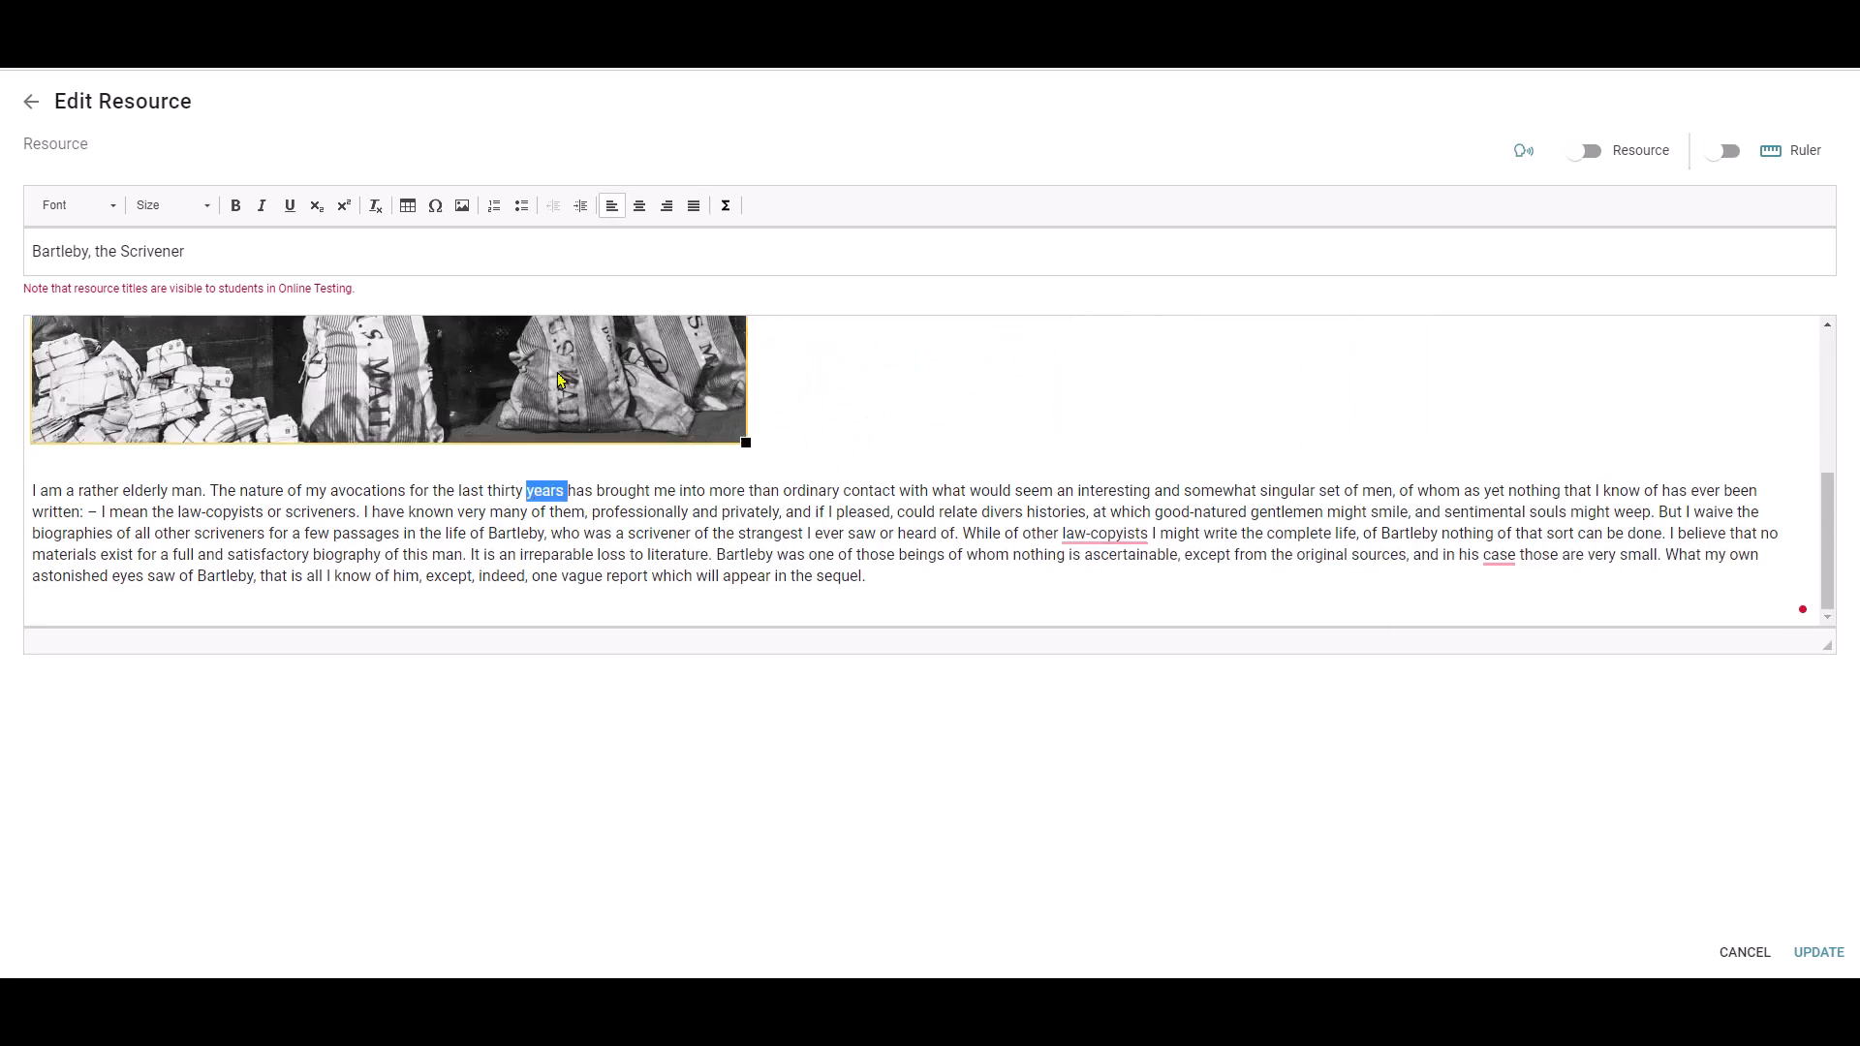
left_click(235, 205)
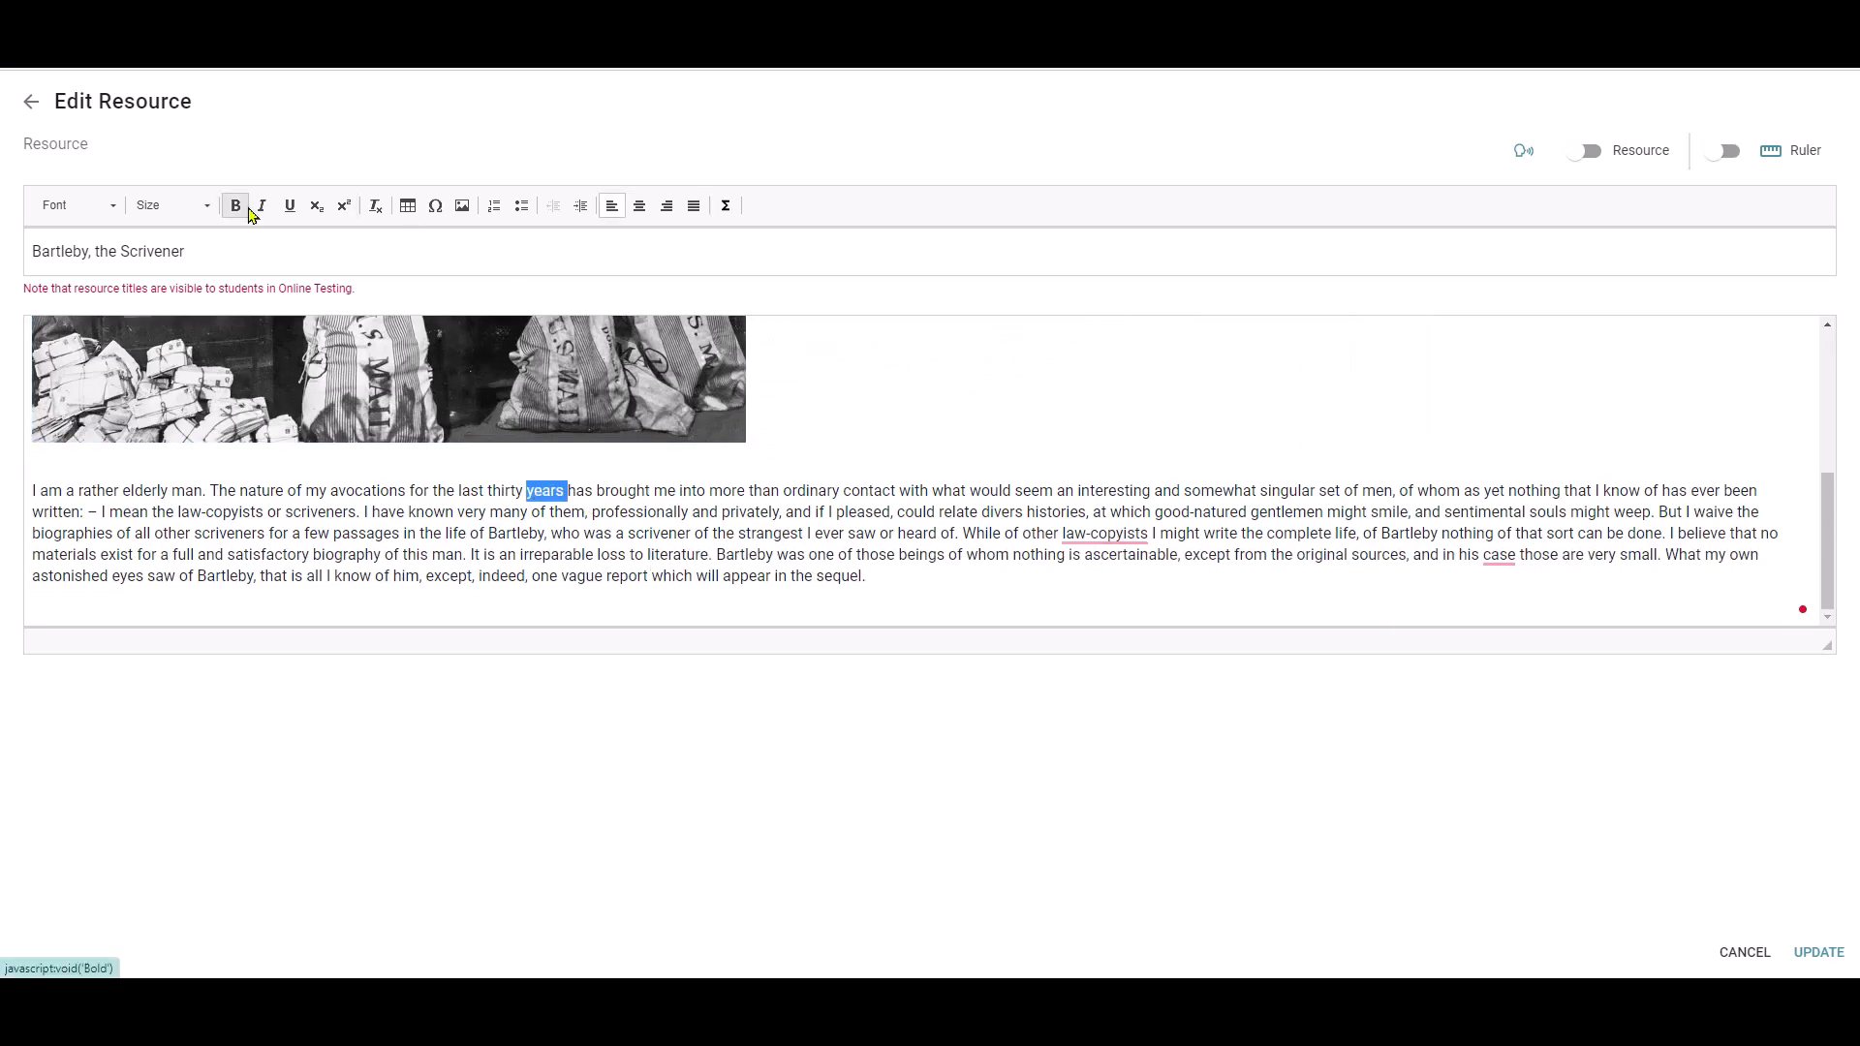
double_click(879, 490)
left_click(261, 205)
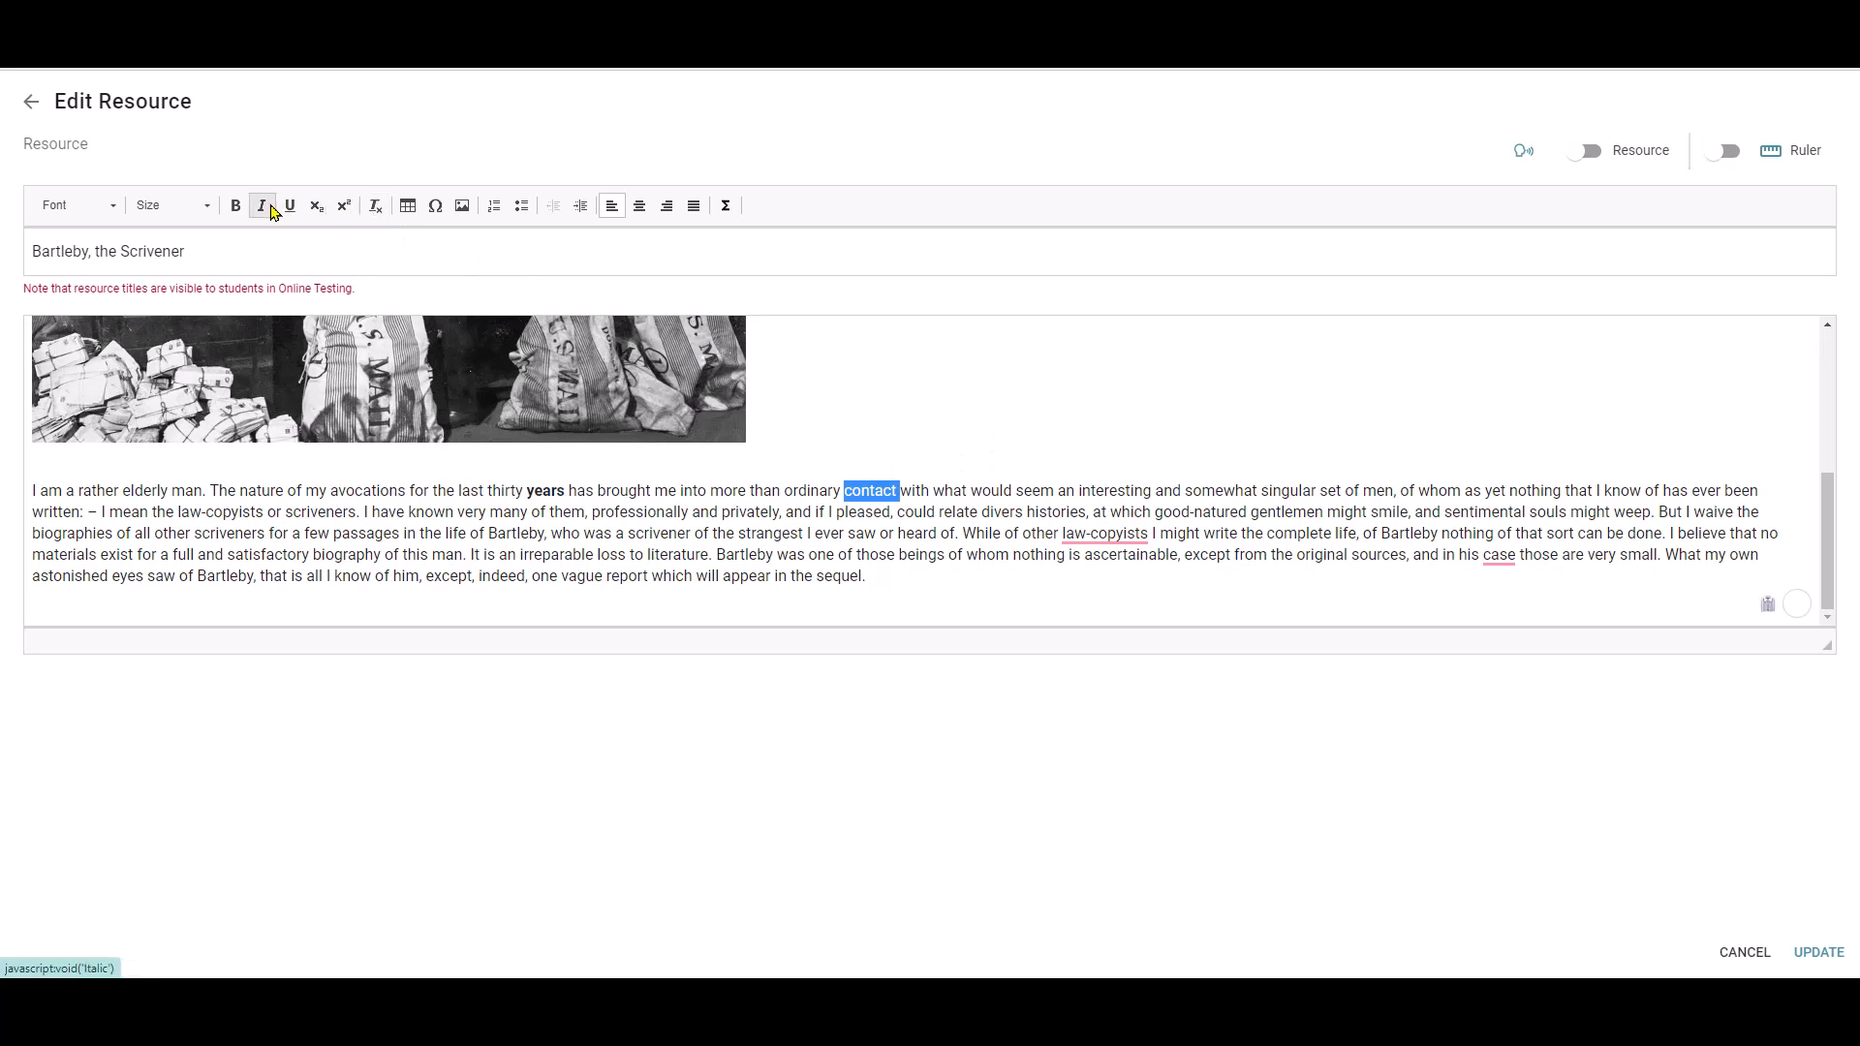
left_click(1820, 953)
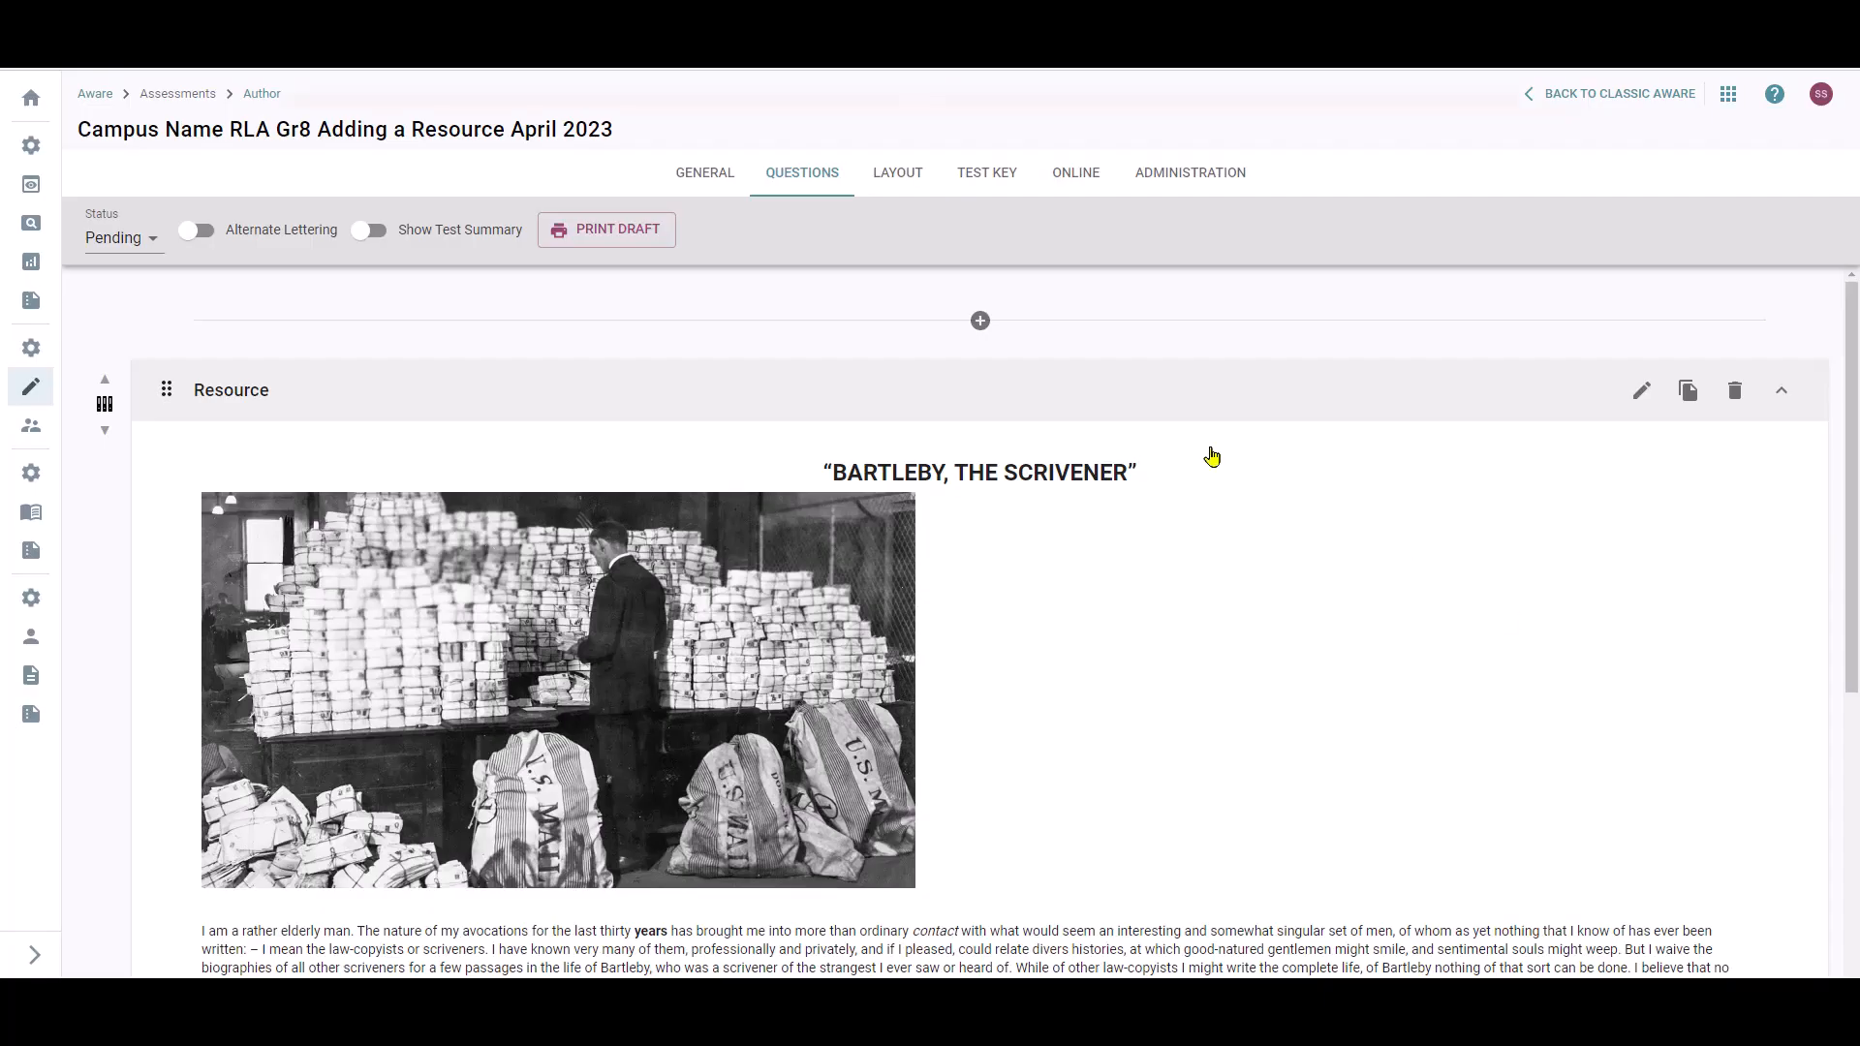
scroll(1243, 669, "down", 5)
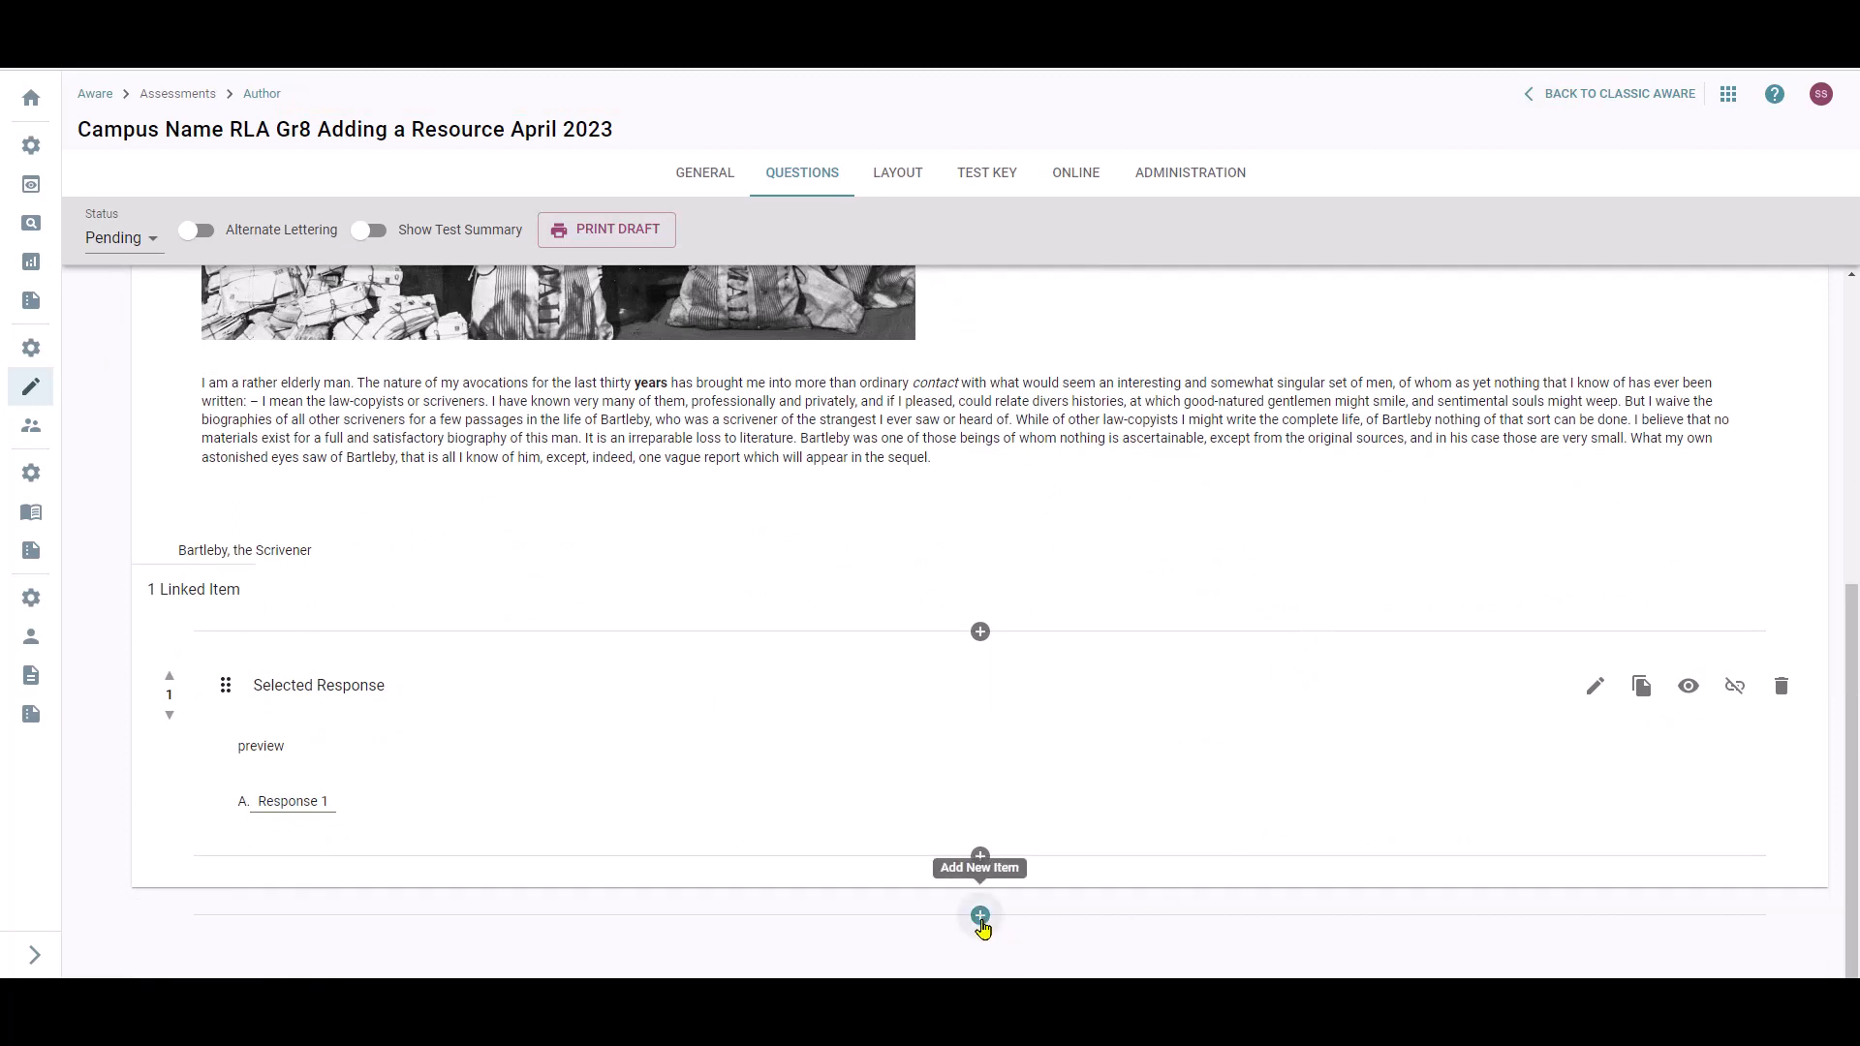
scroll(981, 925, "up", 5)
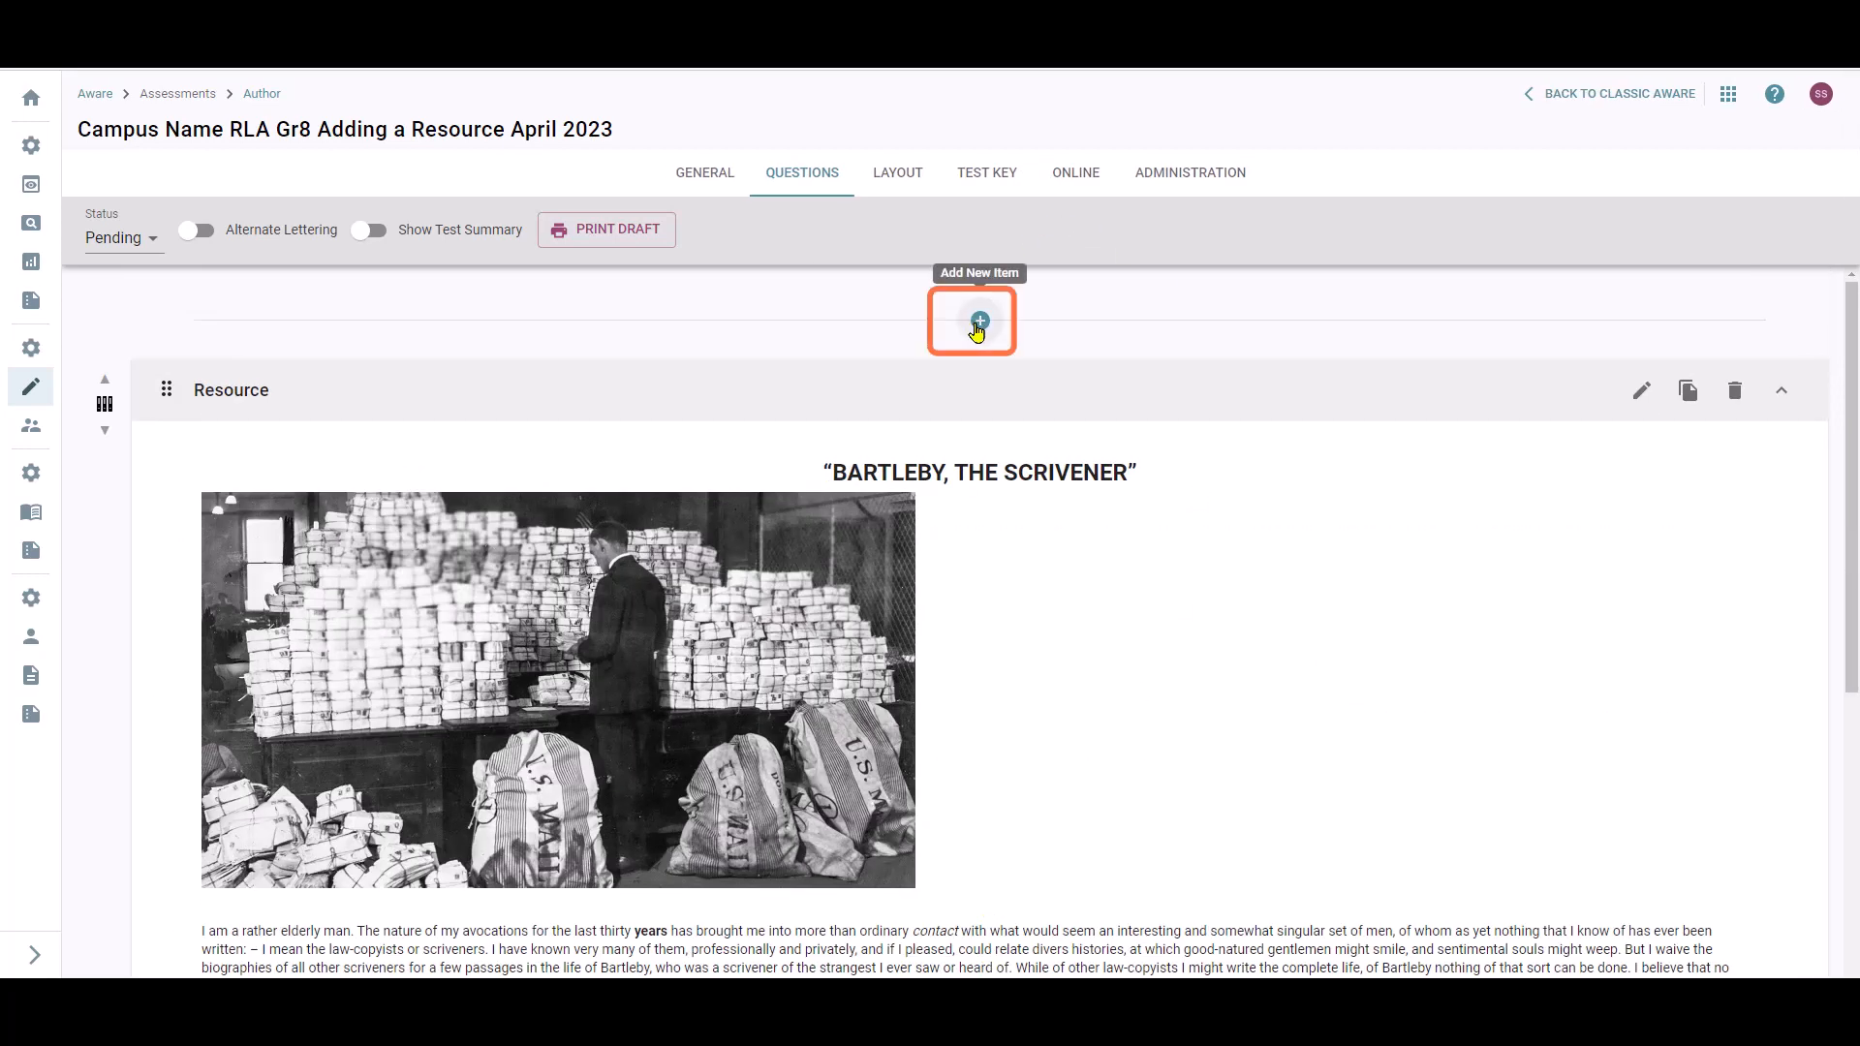
left_click(978, 325)
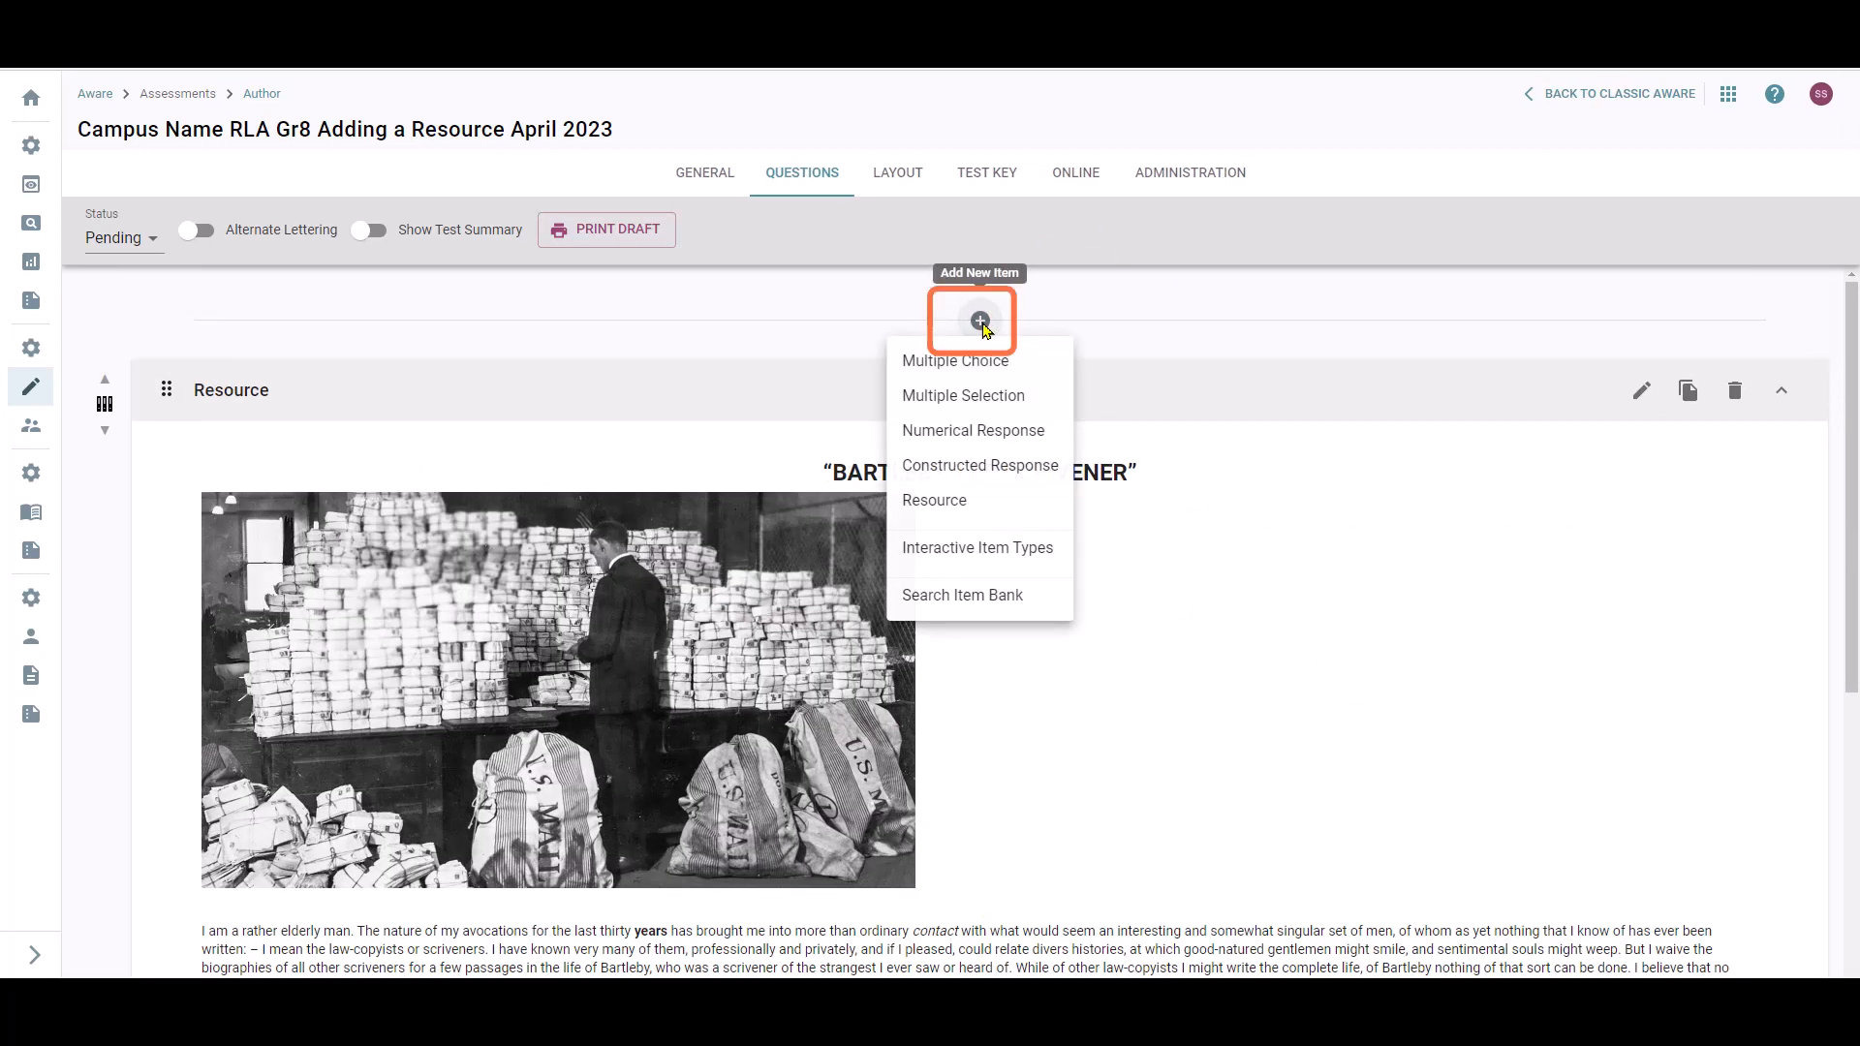
left_click(956, 503)
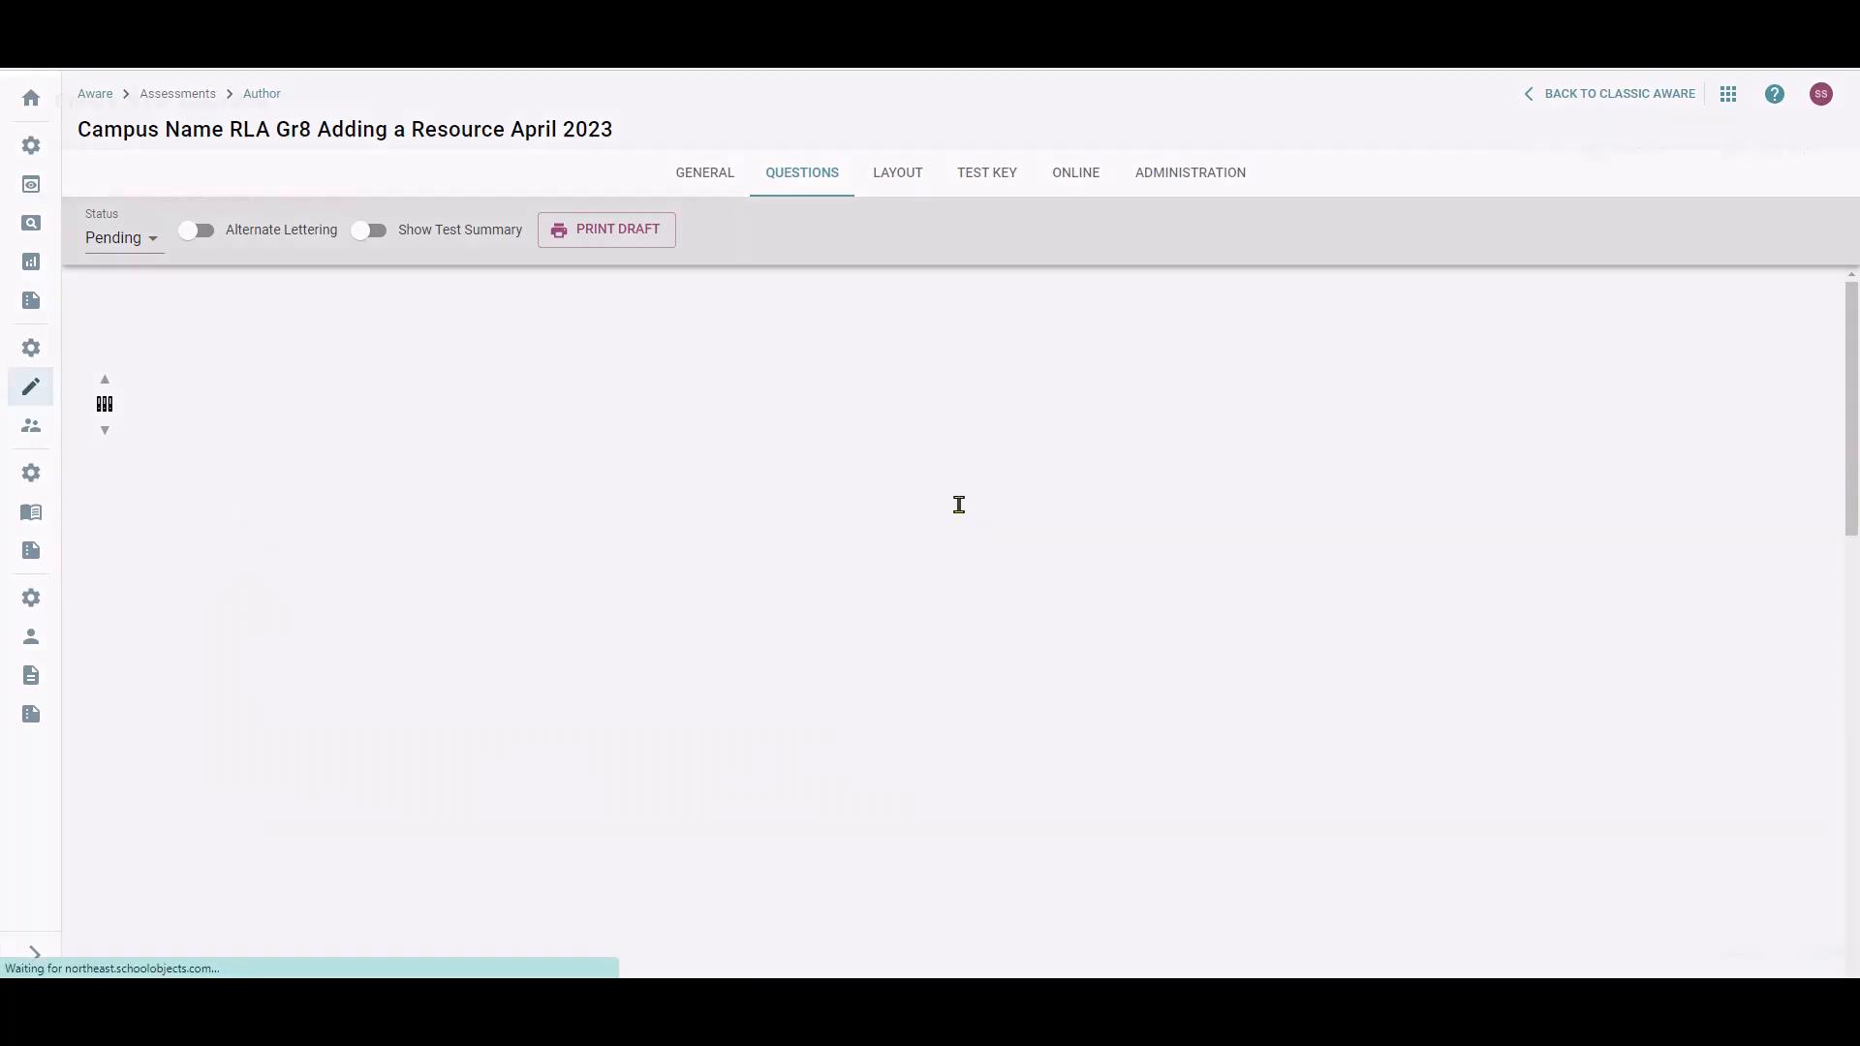
left_click(209, 338)
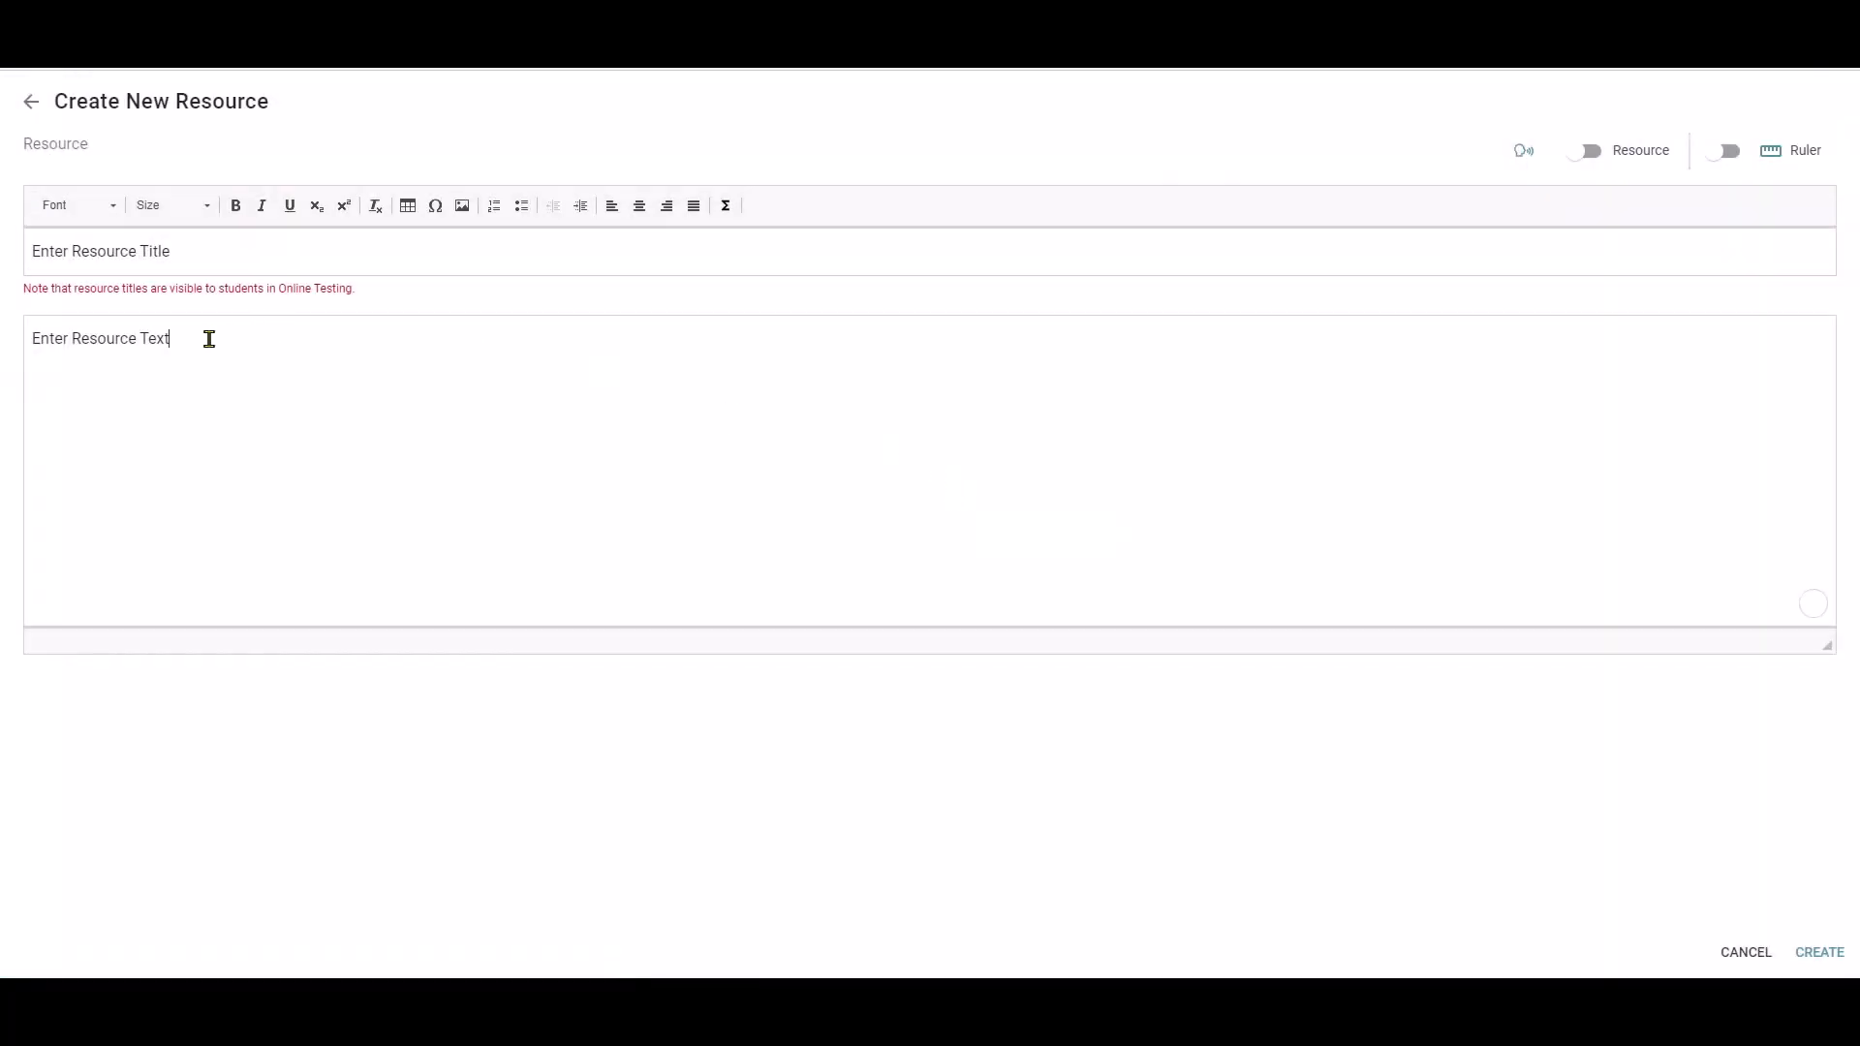
left_click_drag(209, 338, 32, 361)
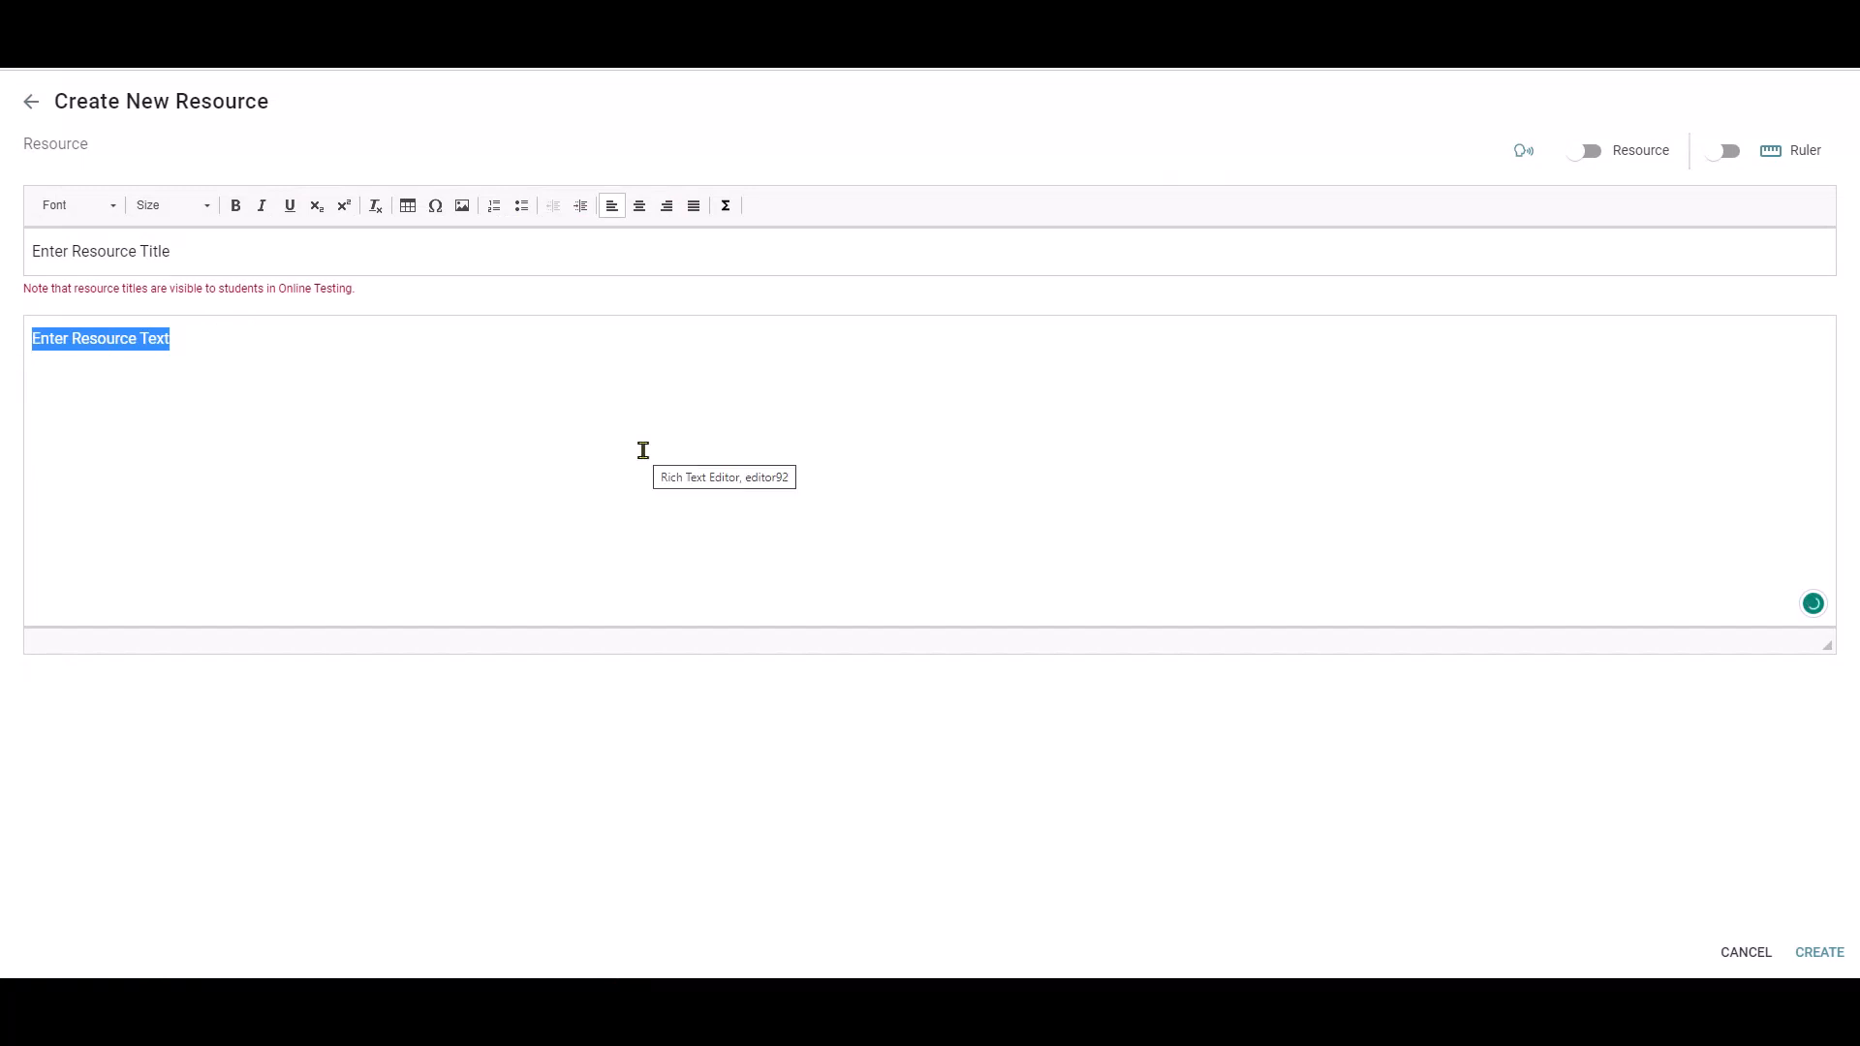
left_click(1744, 952)
Step: Delete the "preview" question linked to the Bartleby resource and confirm the deletion
scroll(1198, 601, "down", 1)
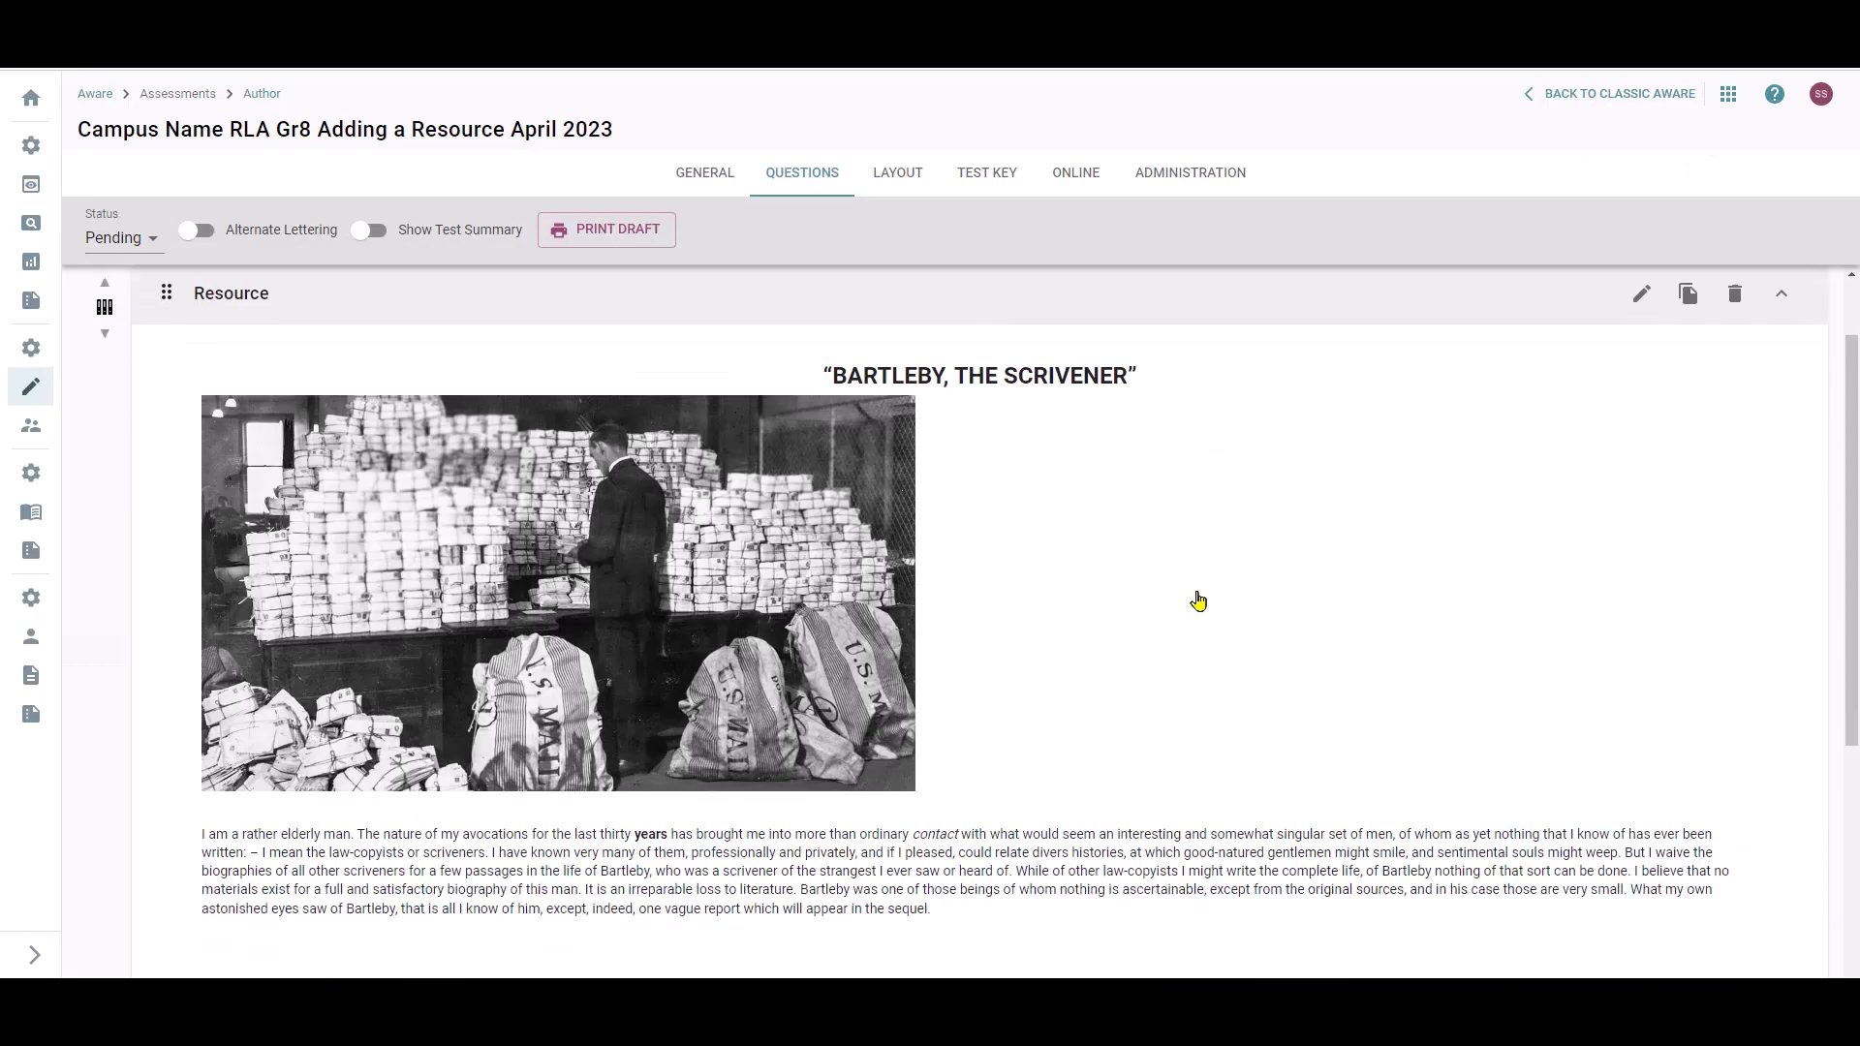
scroll(1198, 600, "down", 5)
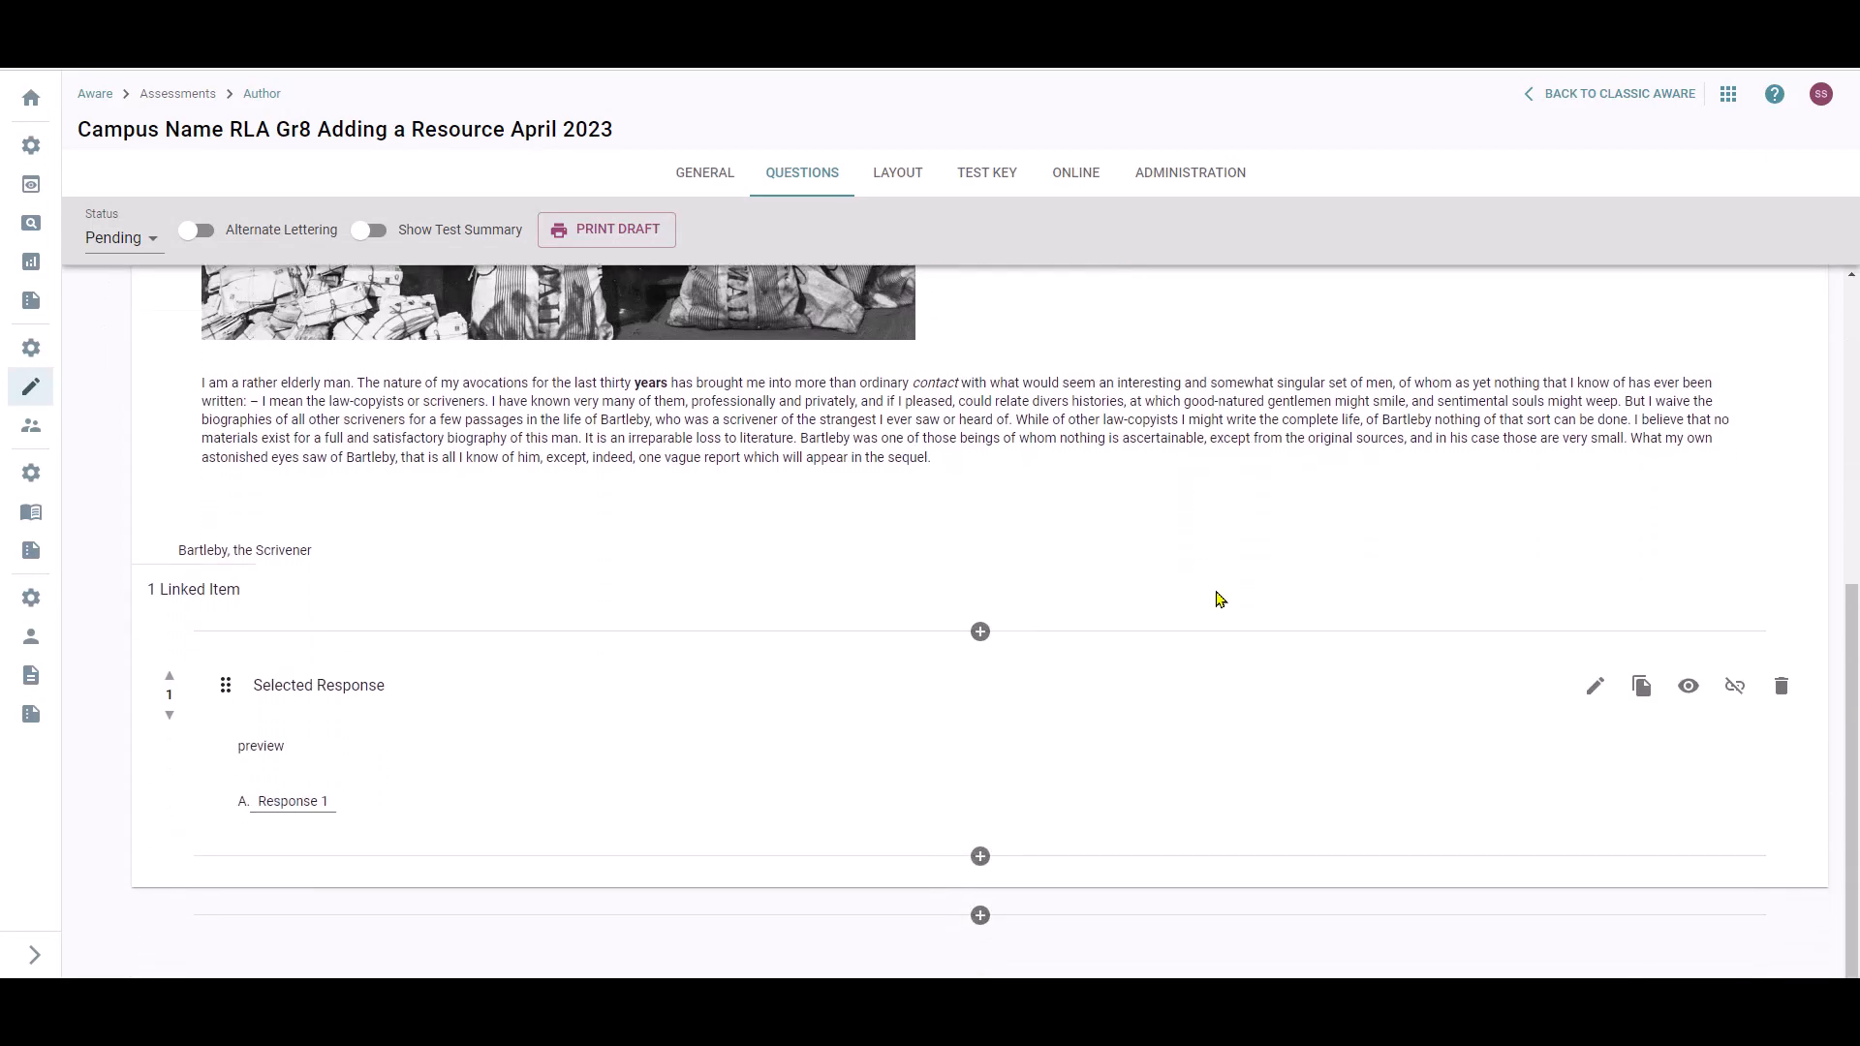
left_click(1782, 687)
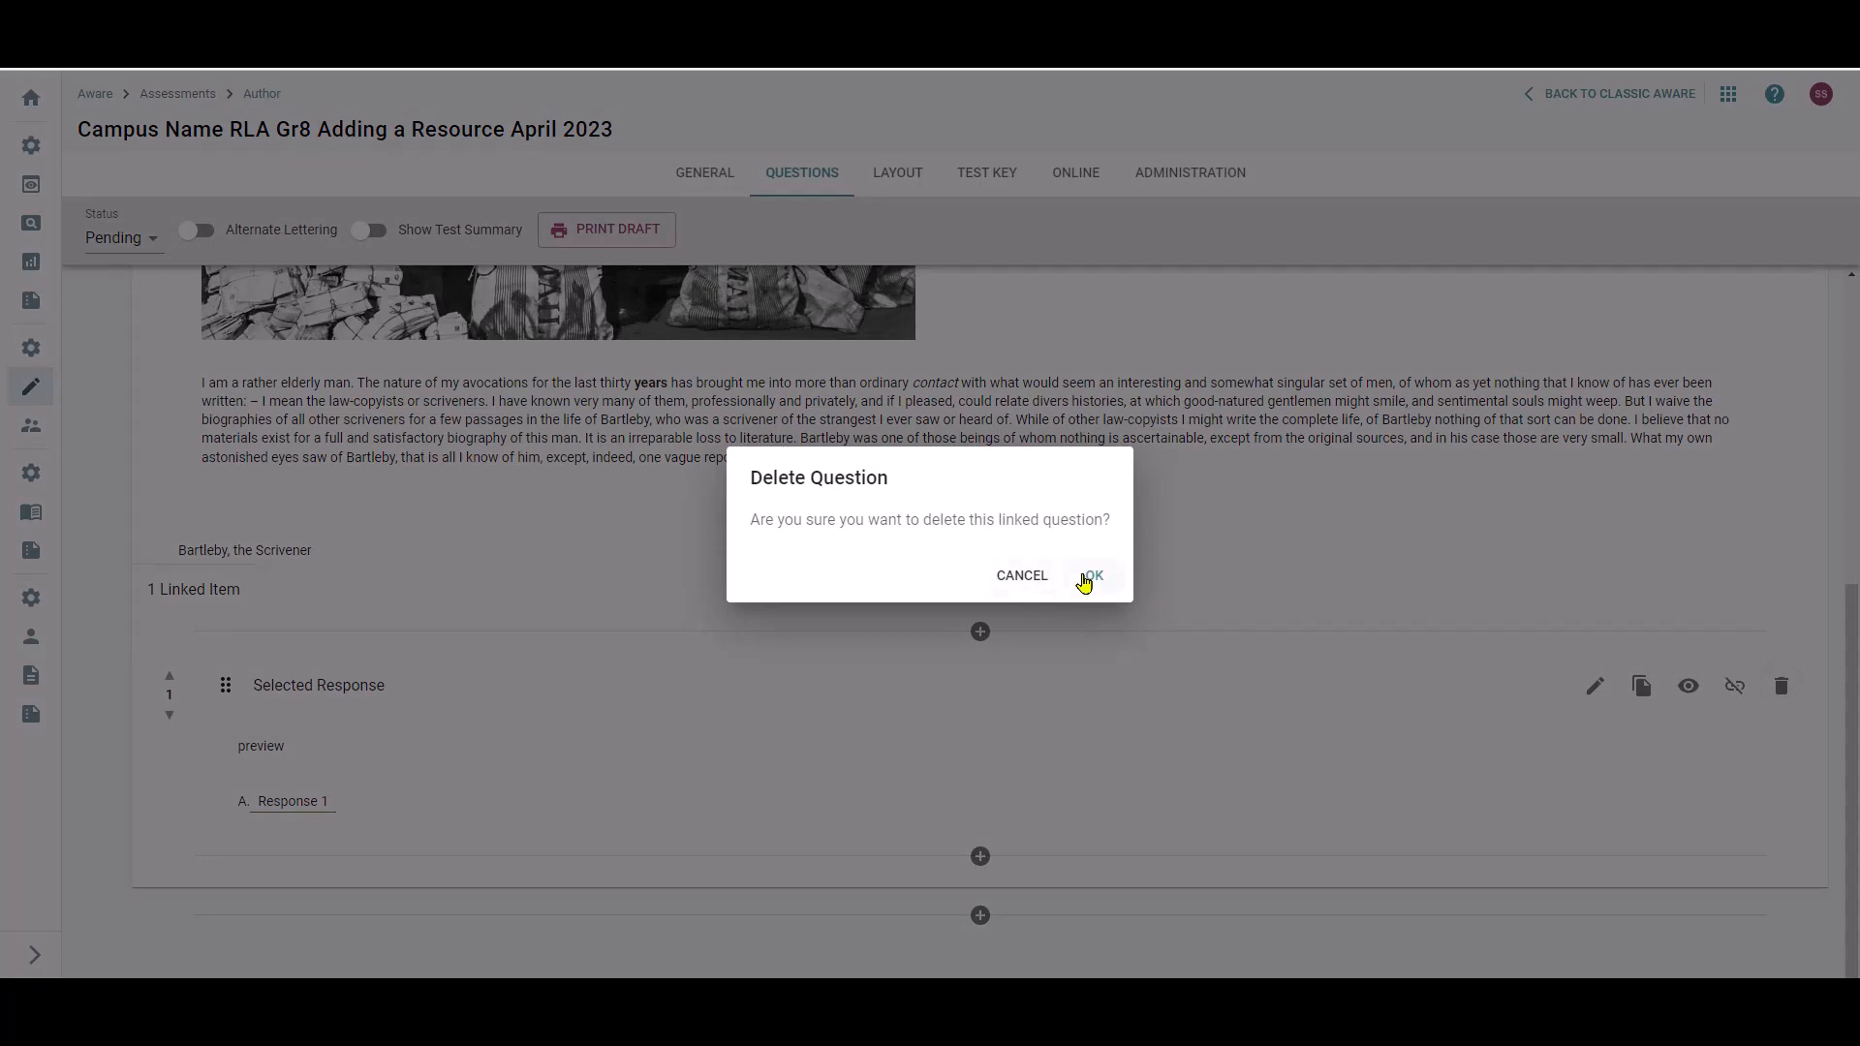
left_click(1087, 581)
scroll(1126, 794, "up", 6)
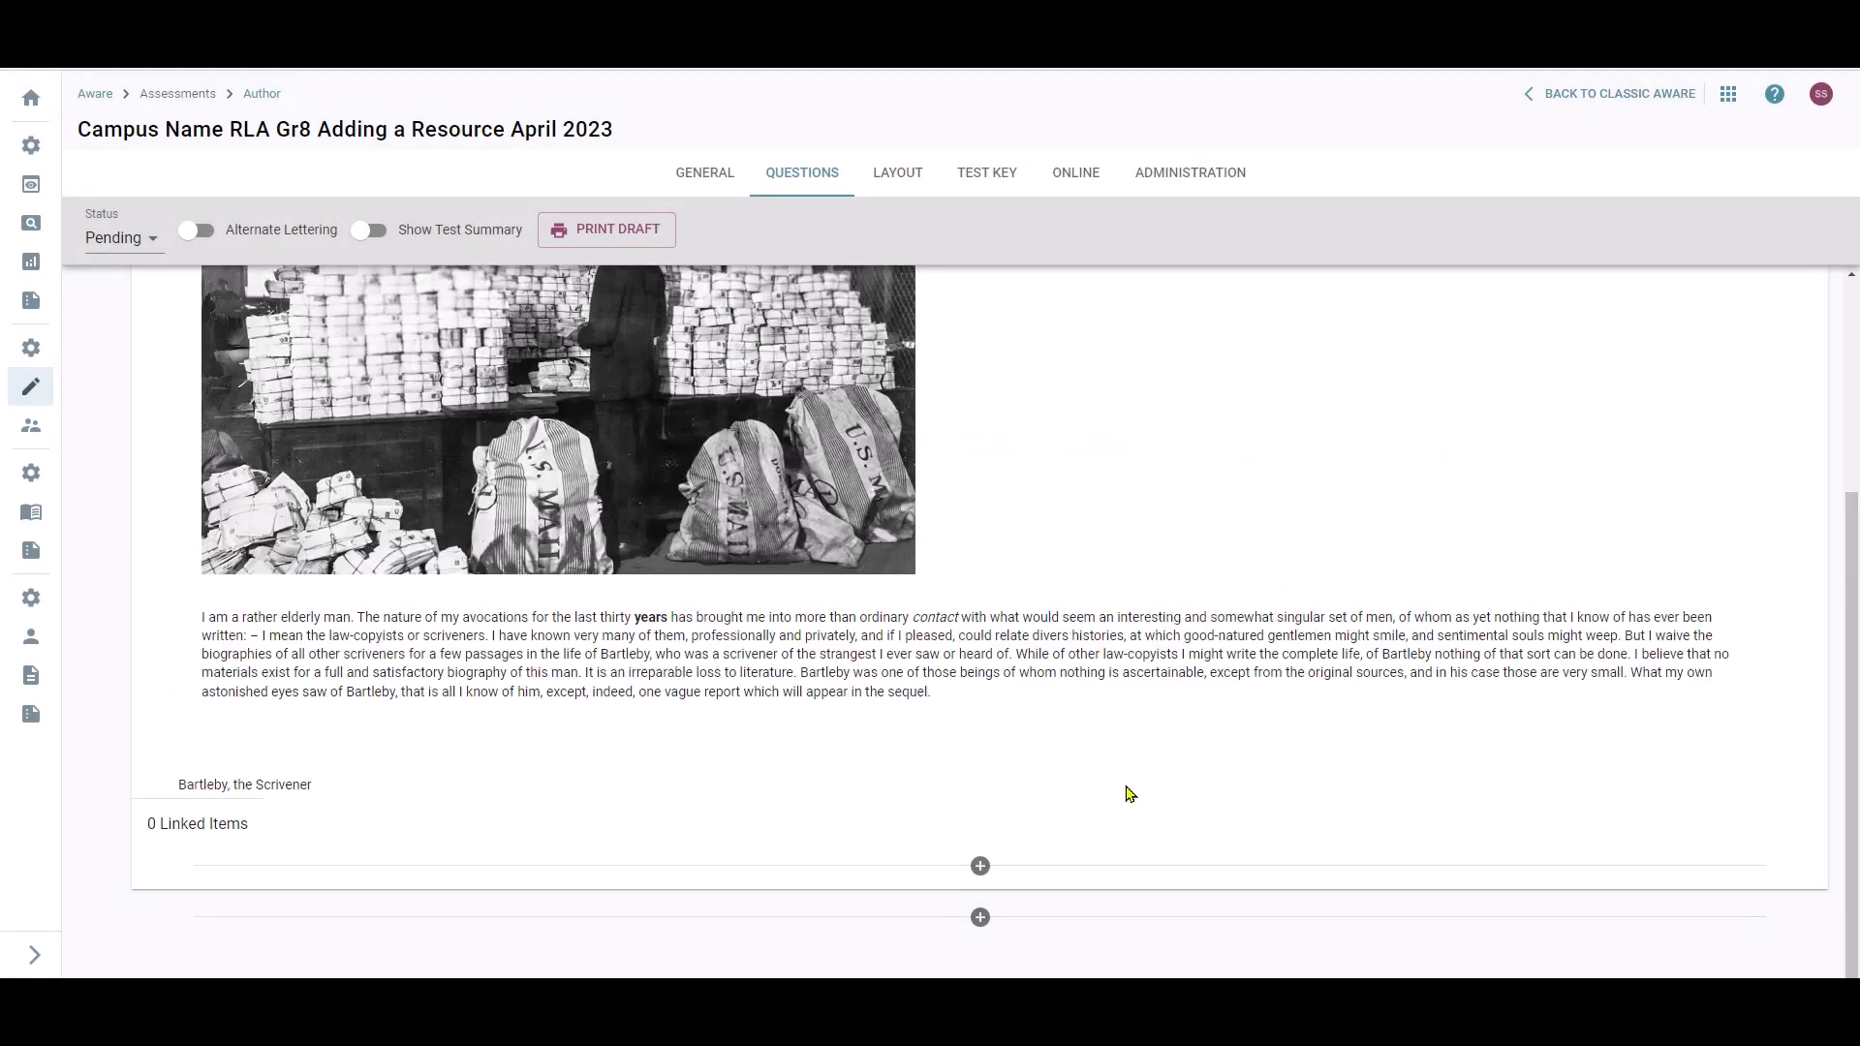
scroll(1126, 794, "down", 3)
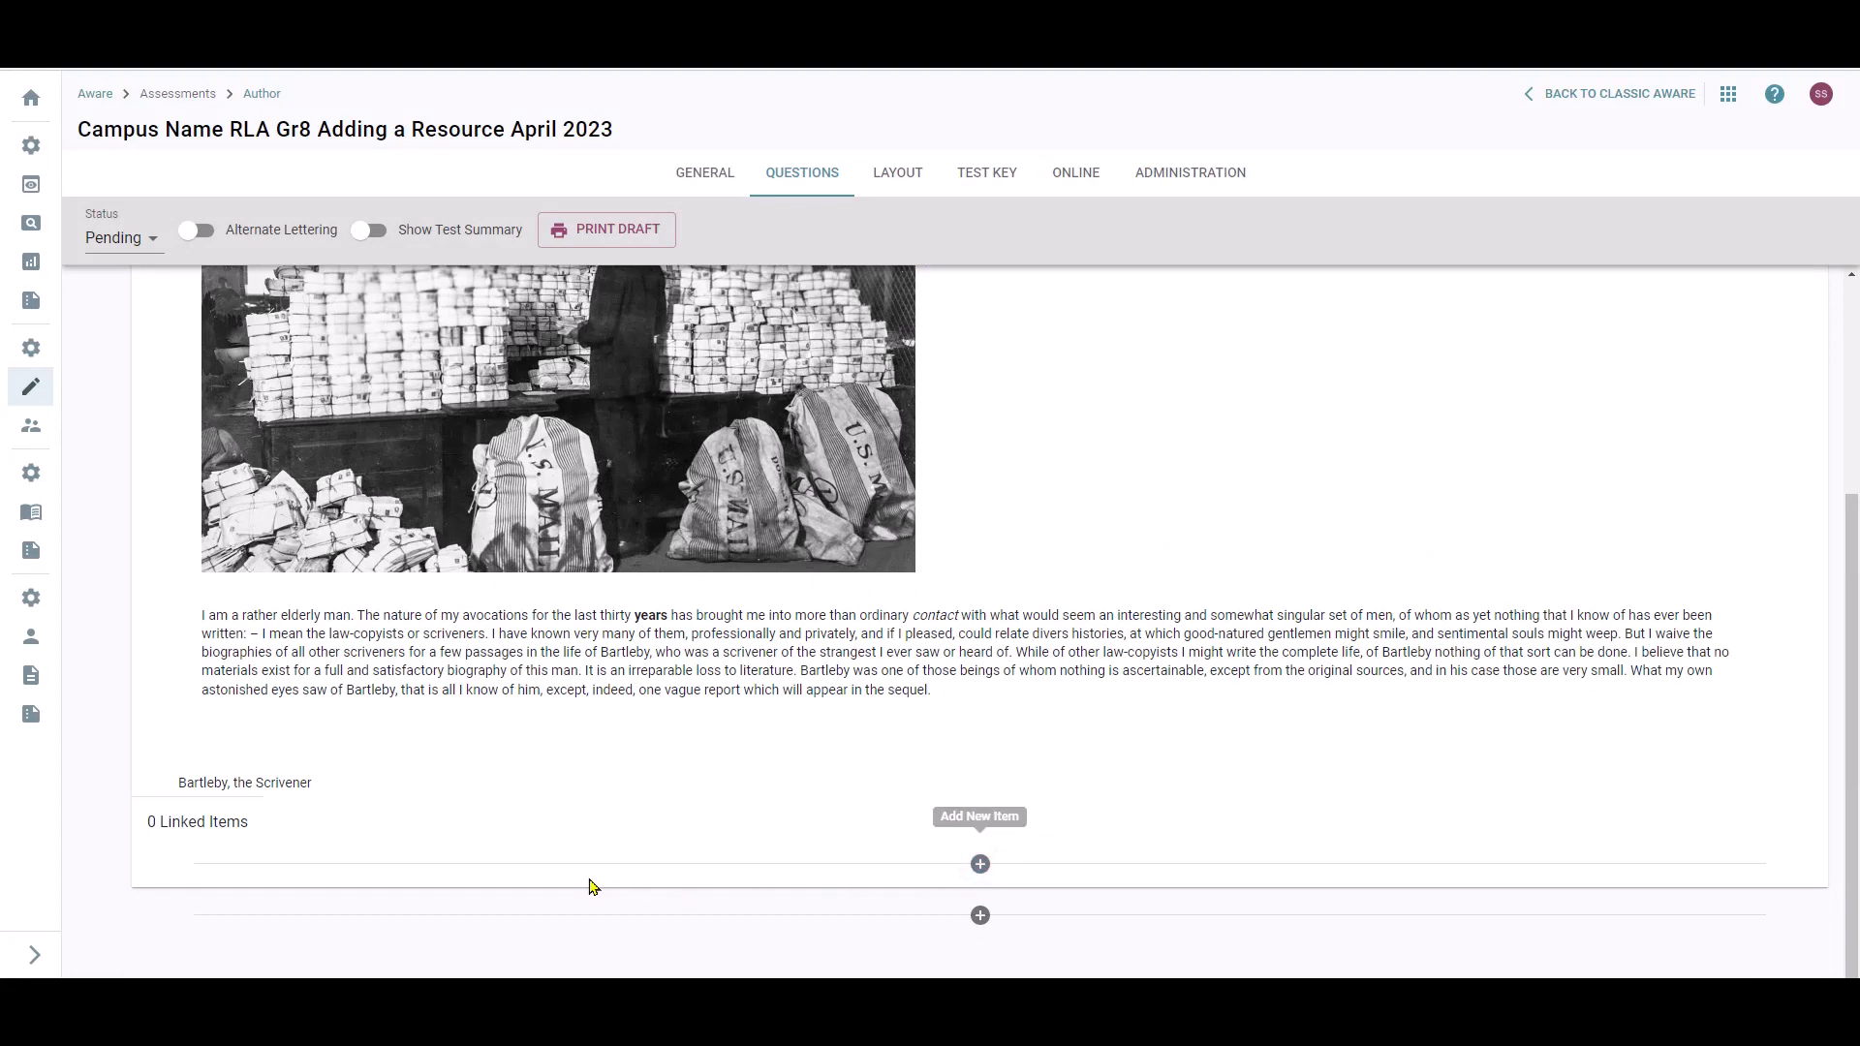
left_click(981, 862)
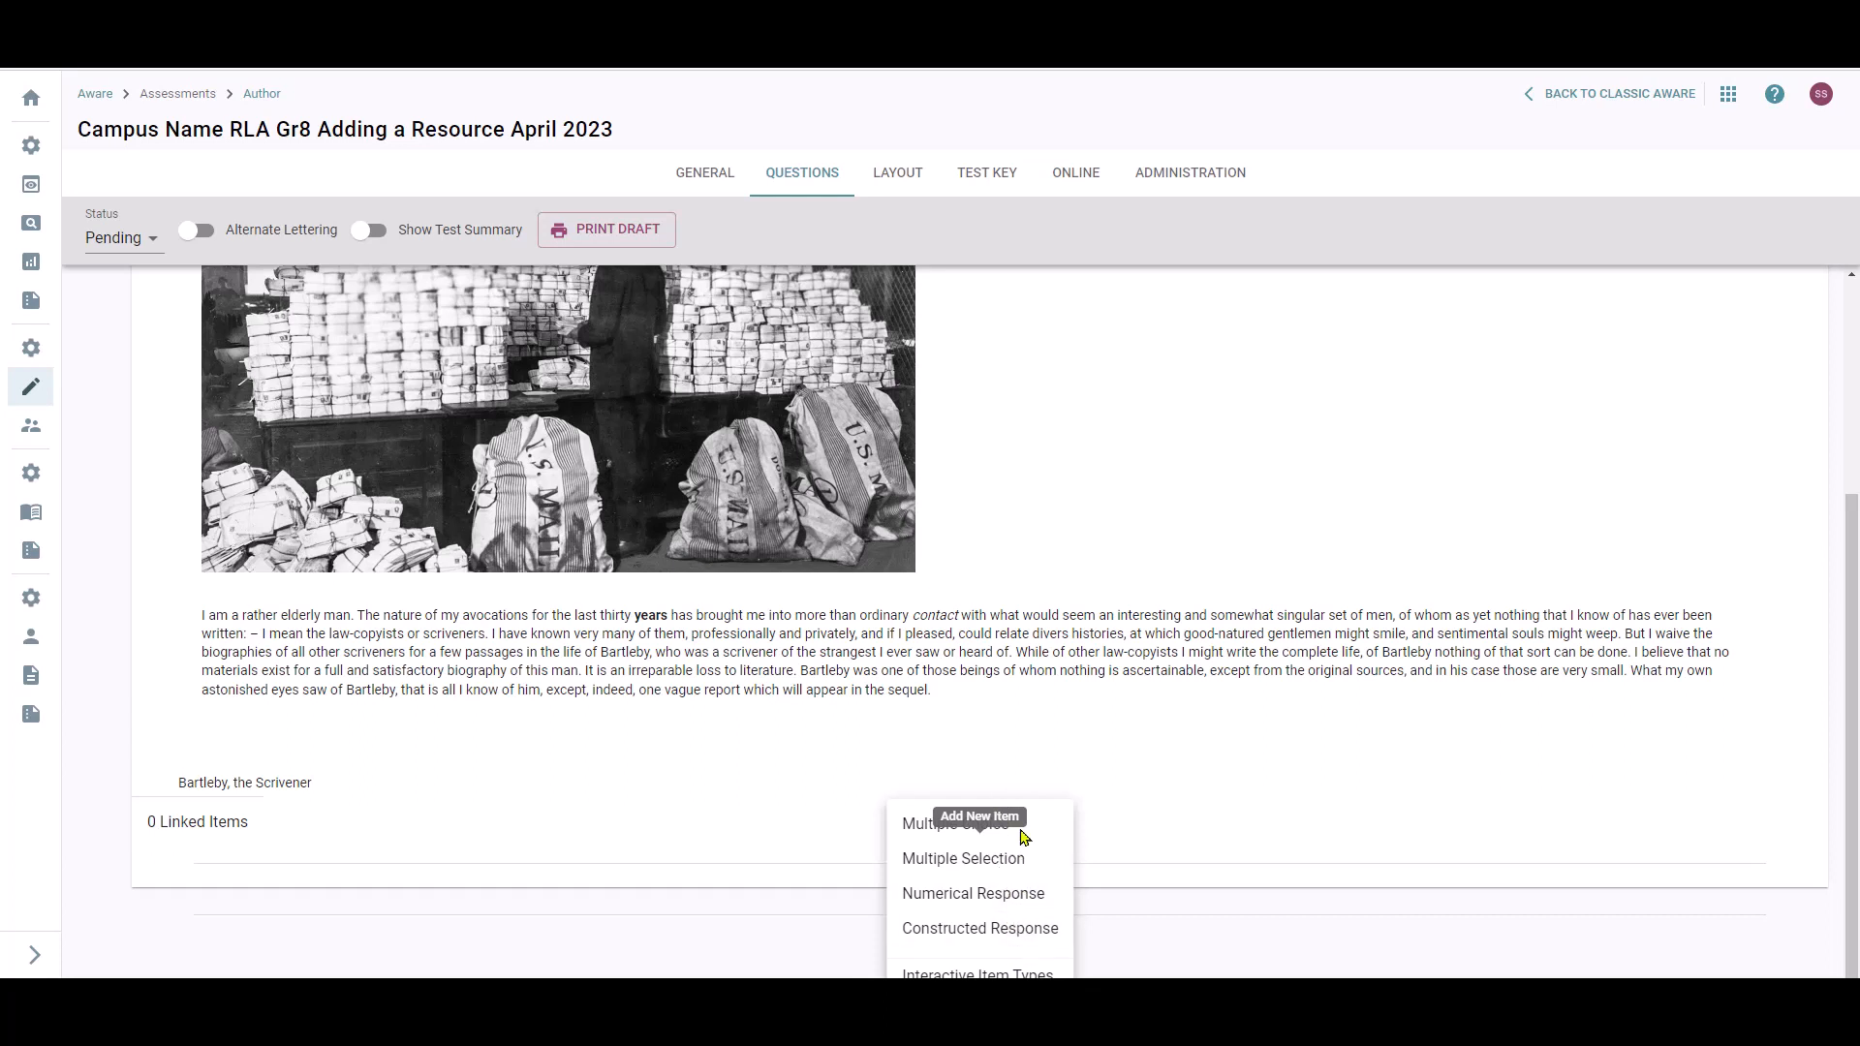
left_click(1362, 764)
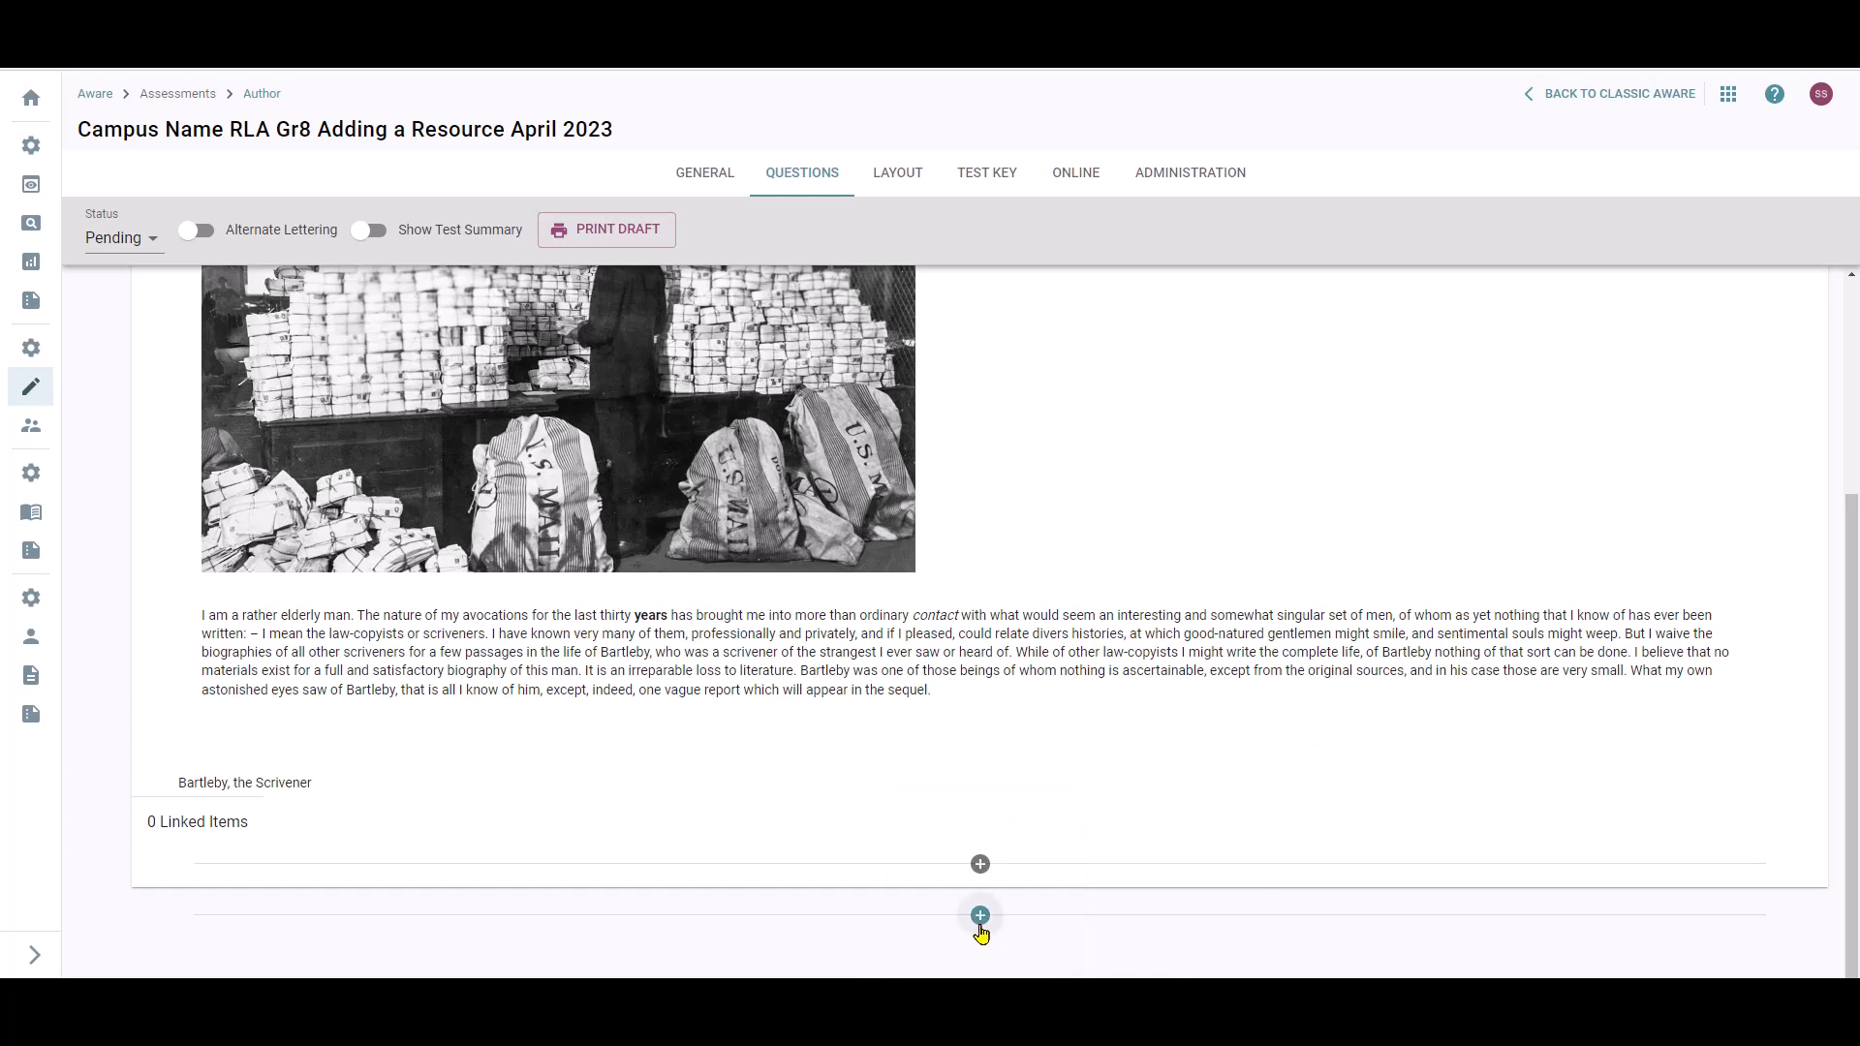
scroll(1237, 747, "up", 3)
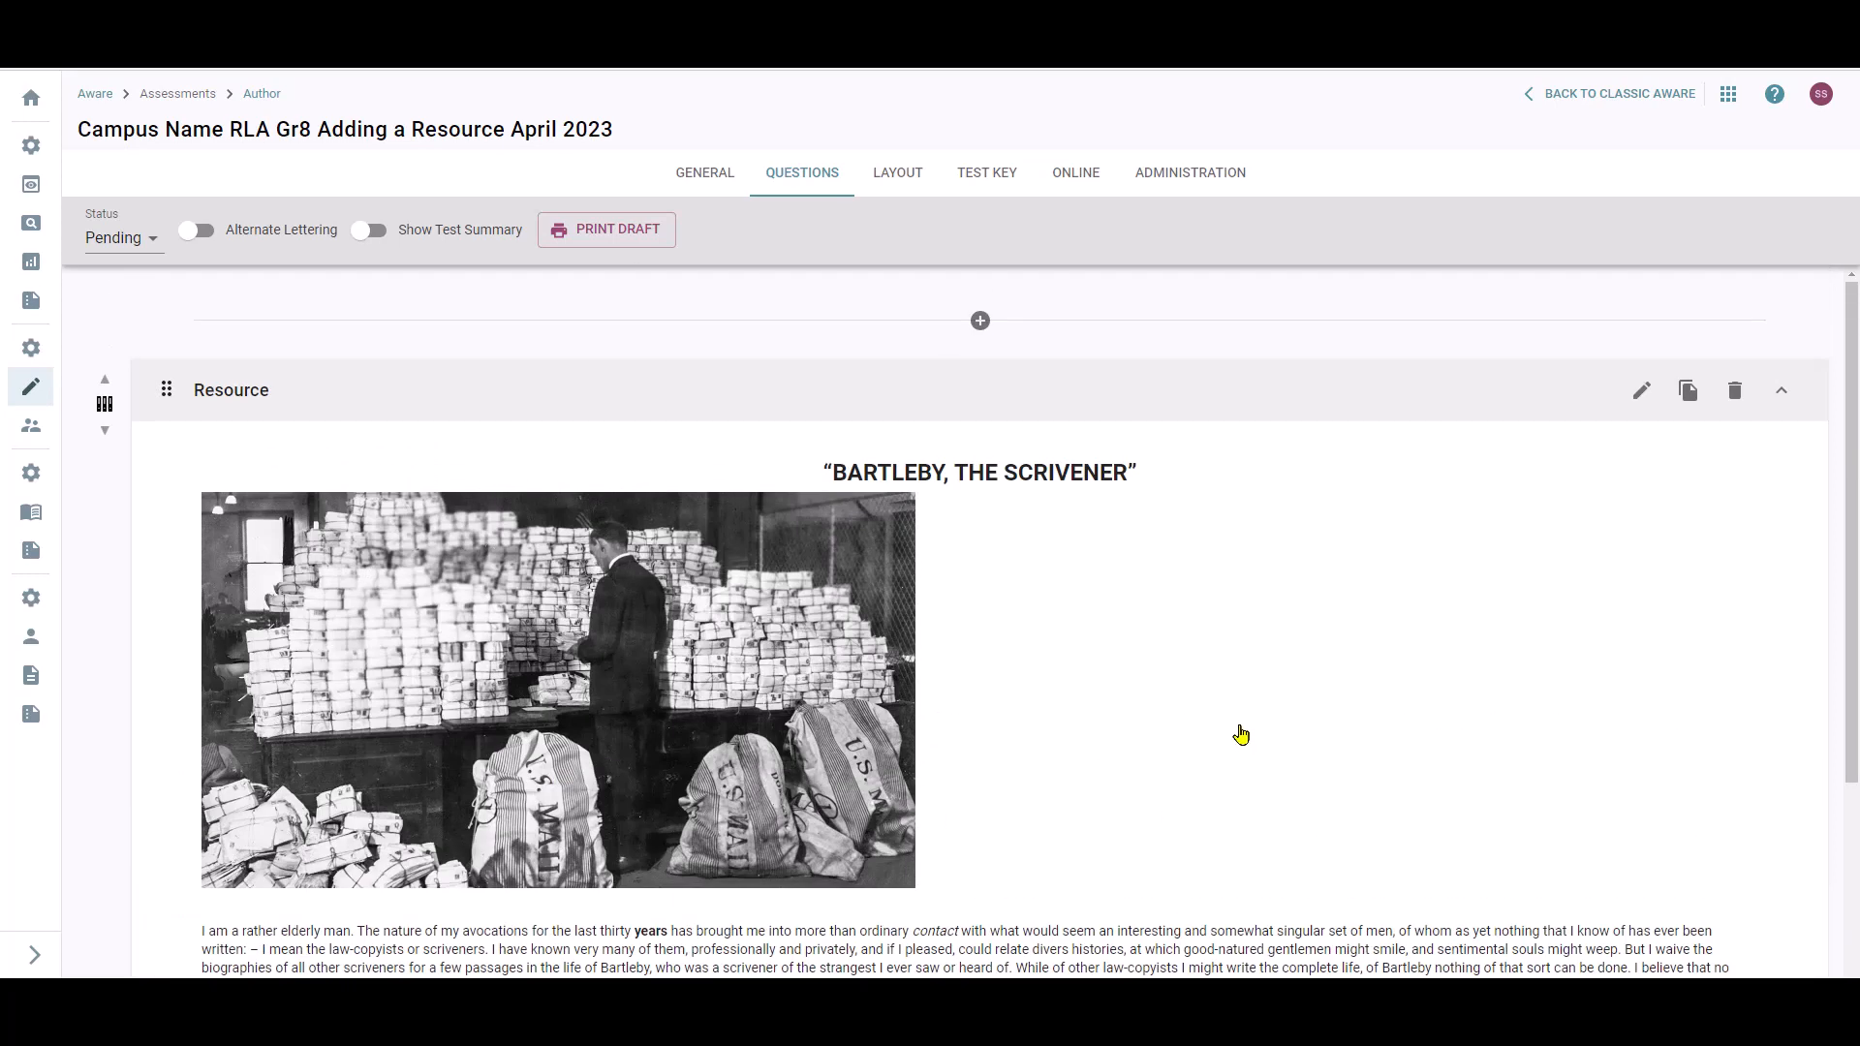
scroll(1240, 735, "down", 3)
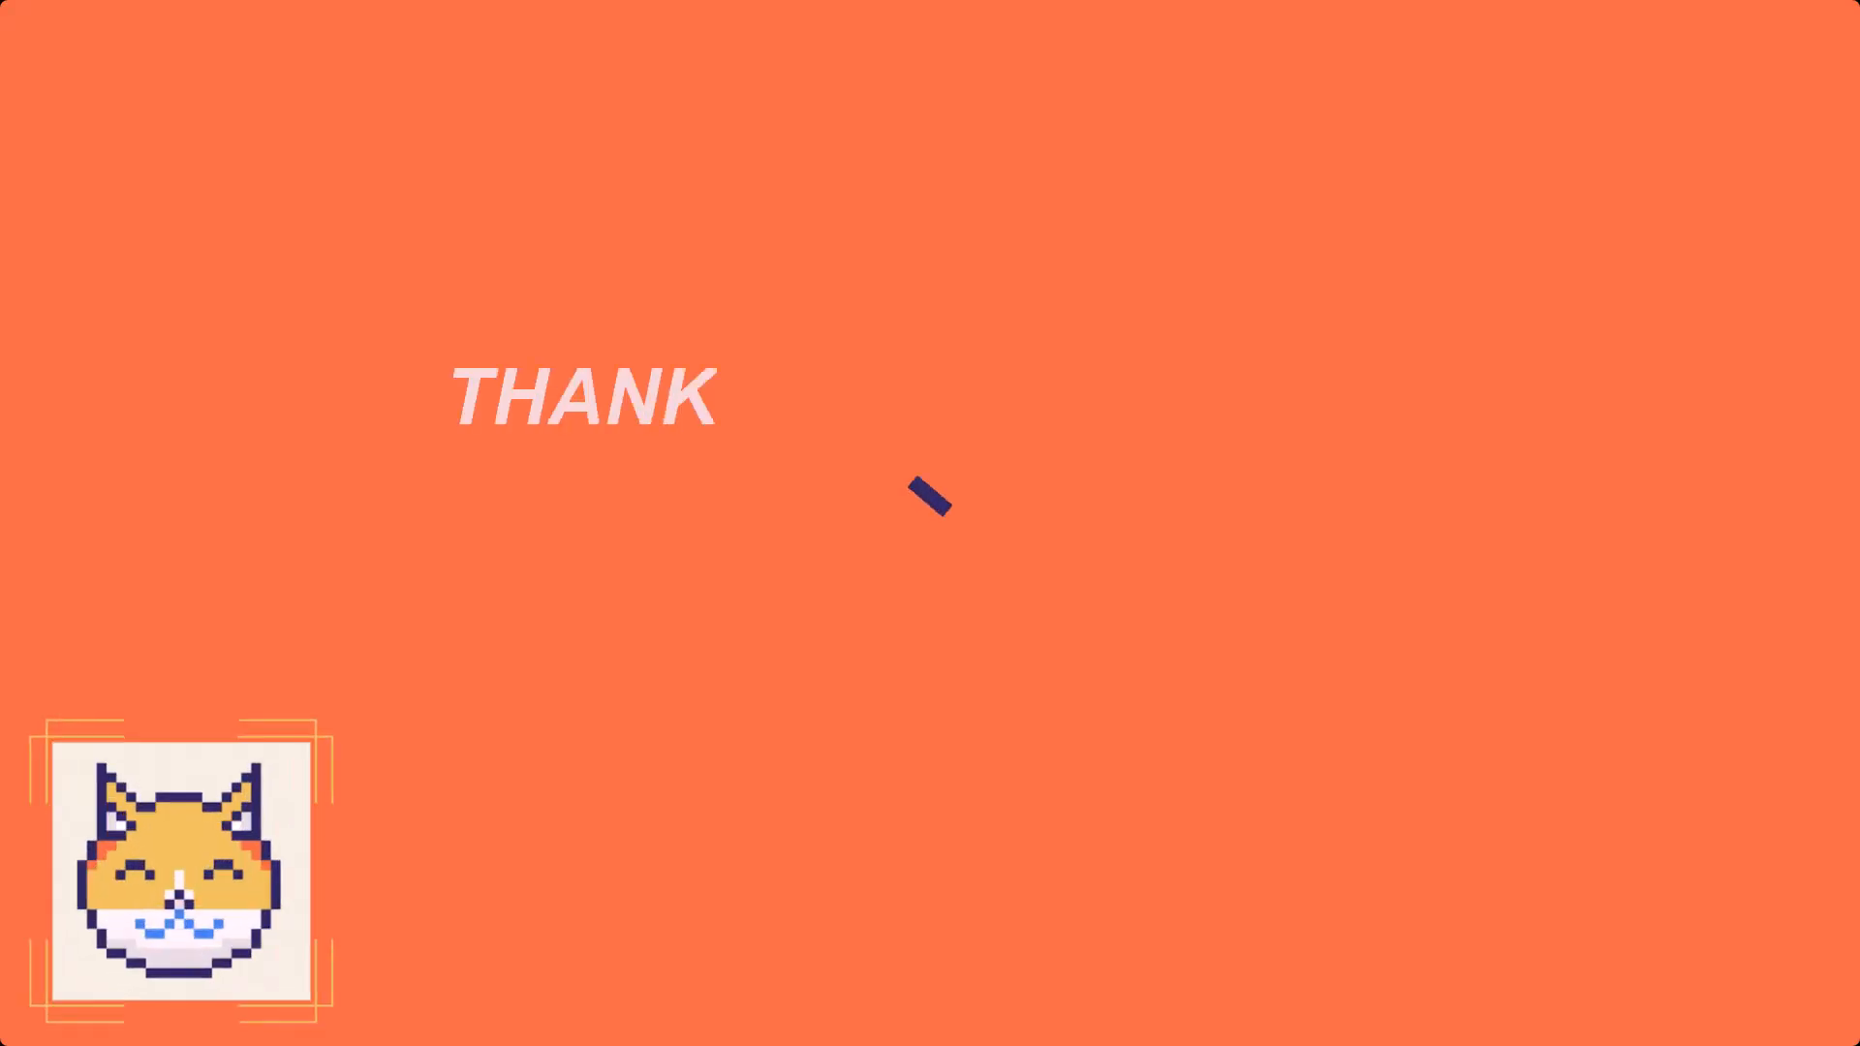